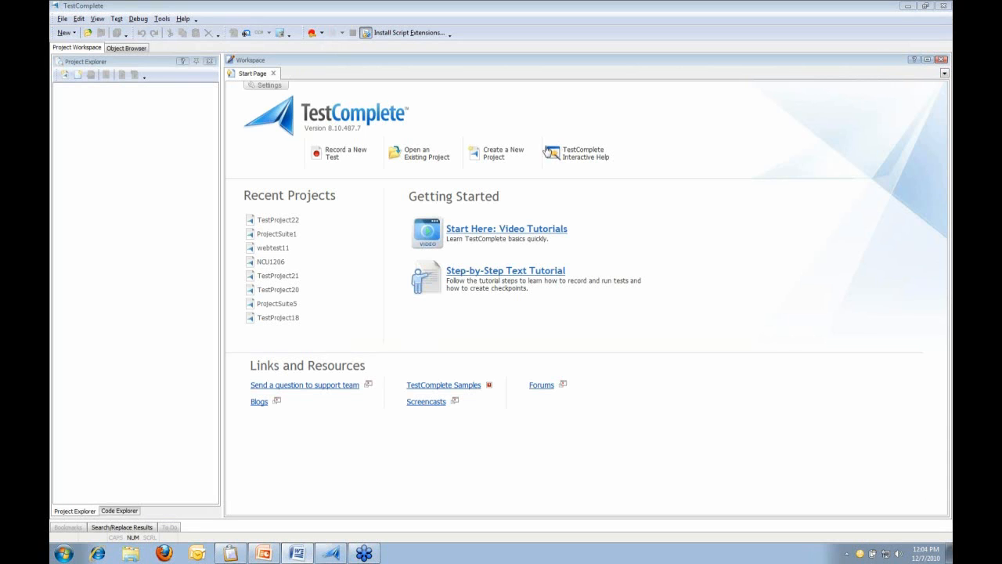
Start a new project named webDemo127 with Web as the tested application type
left_click(502, 156)
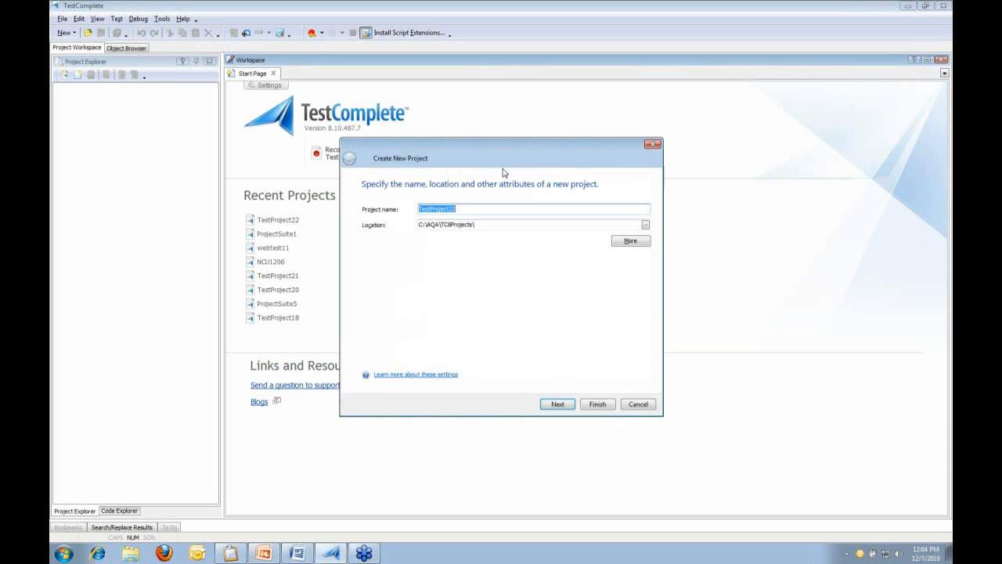
type("webDemo127")
left_click(557, 404)
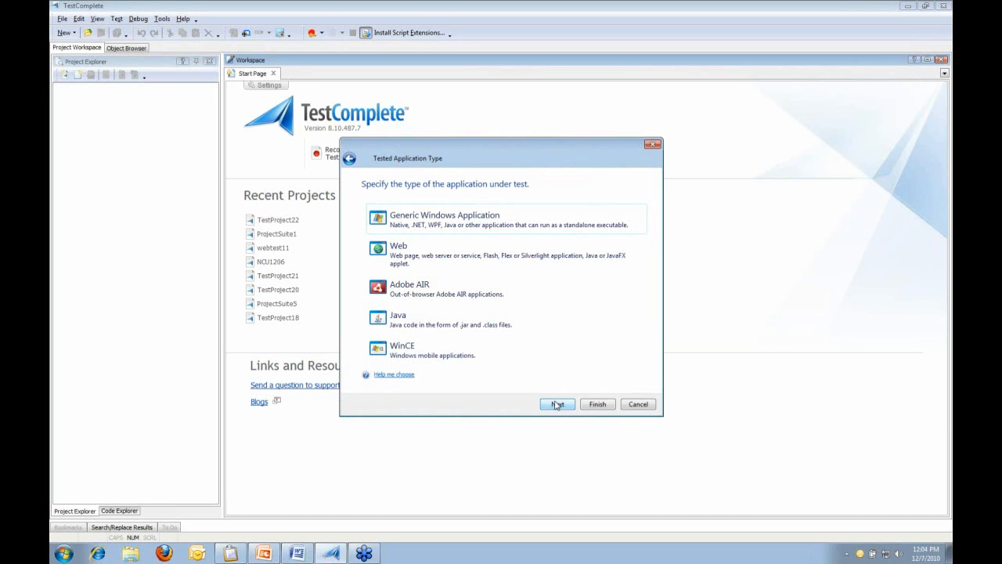
left_click(486, 263)
double_click(486, 263)
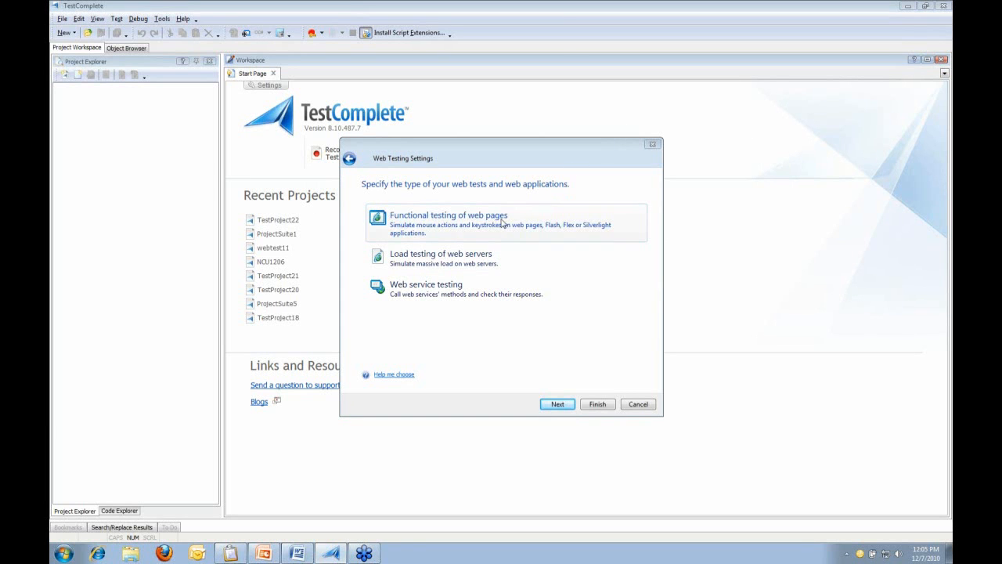
Select 'Functional testing of web pages' and continue to the Tested Web Pages step
left_click(451, 227)
left_click(452, 227)
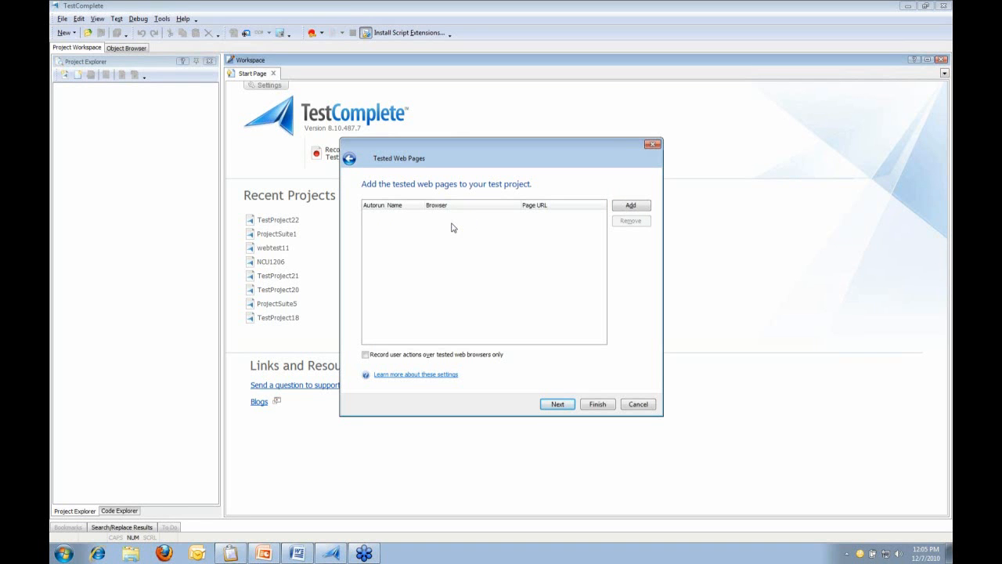
left_click(624, 210)
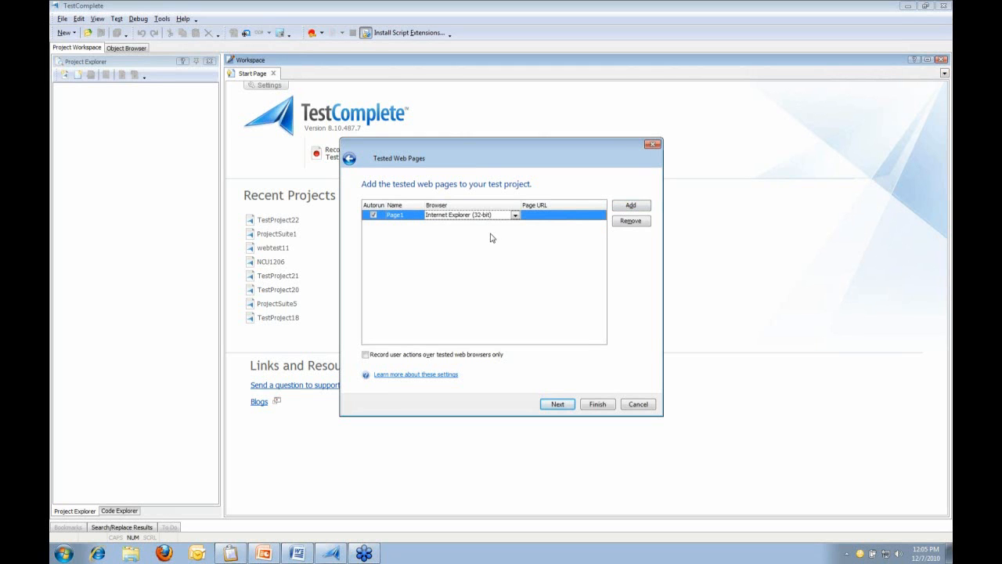
left_click(516, 216)
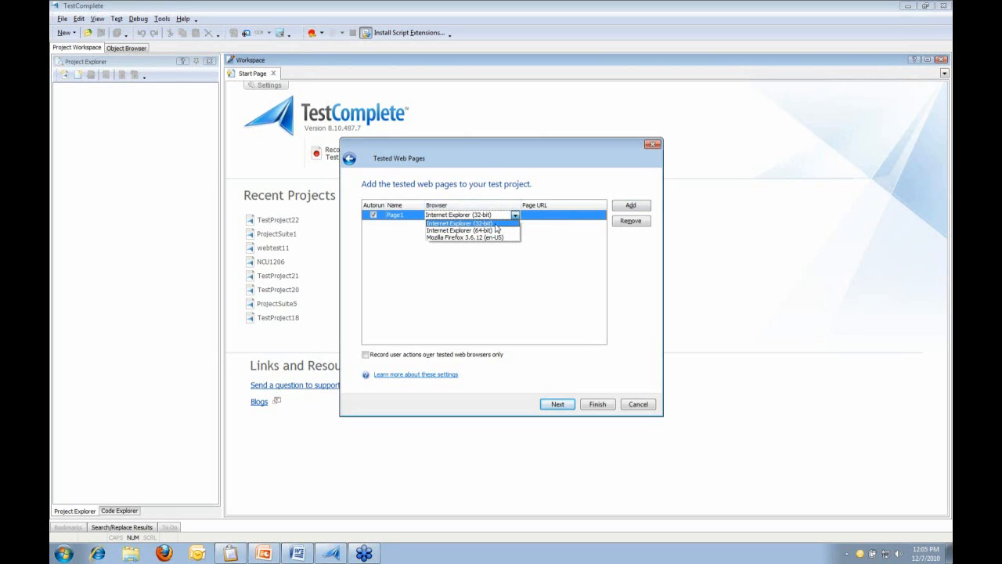
left_click(494, 224)
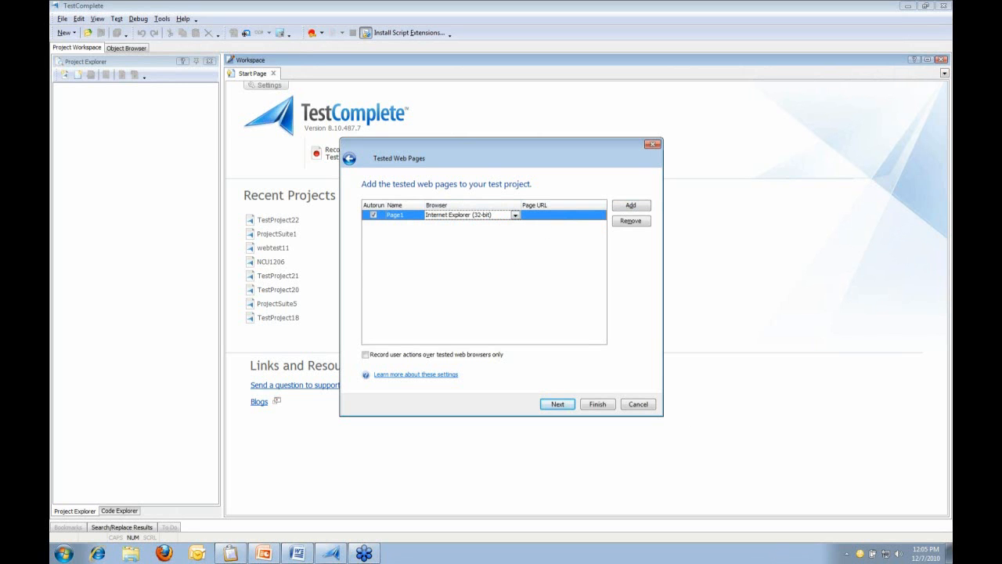
left_click(551, 216)
type("http://localhost/nopcommerce/")
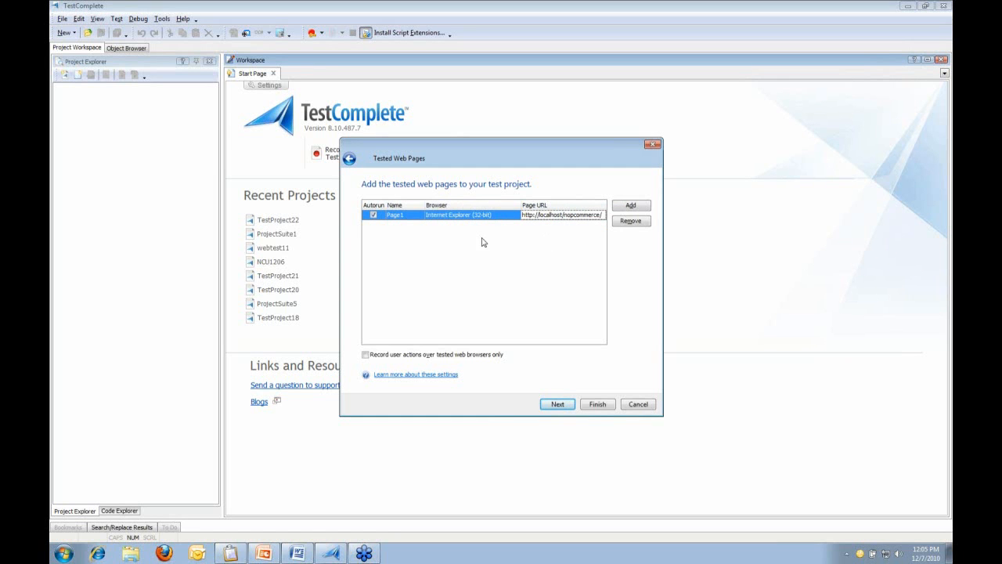
left_click(383, 219)
left_click(376, 216)
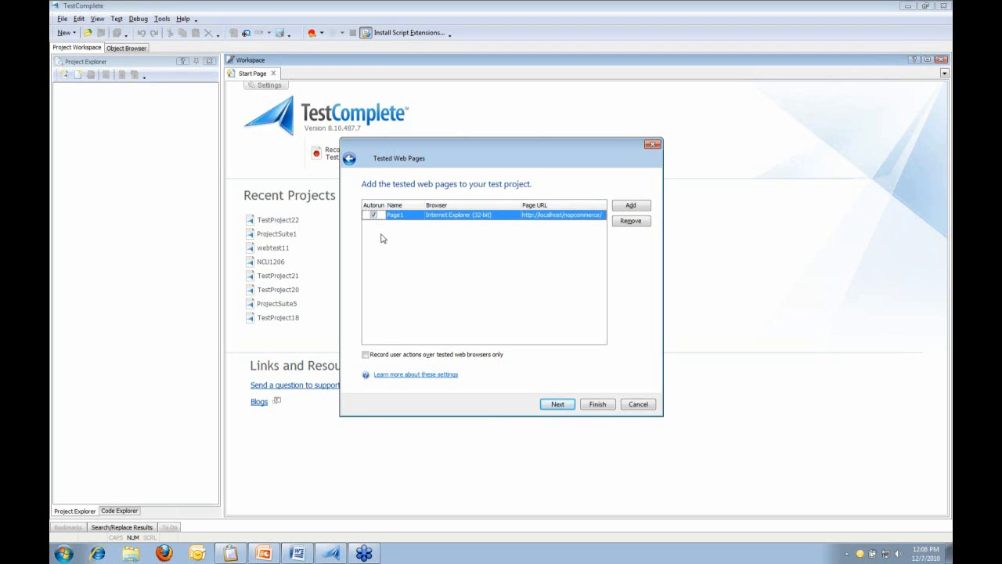
left_click(552, 403)
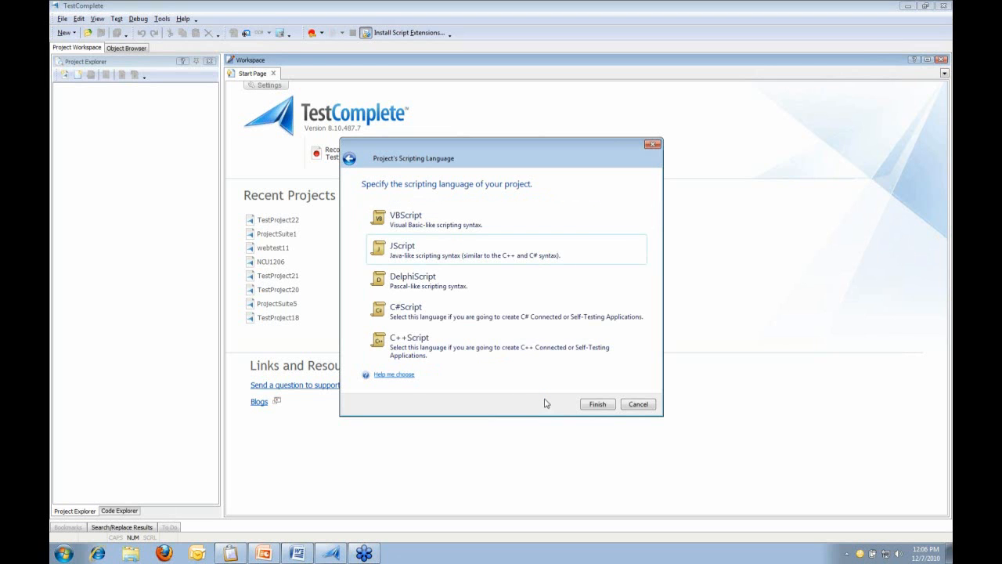
Choose JScript to create the project and start recording a new test
double_click(536, 256)
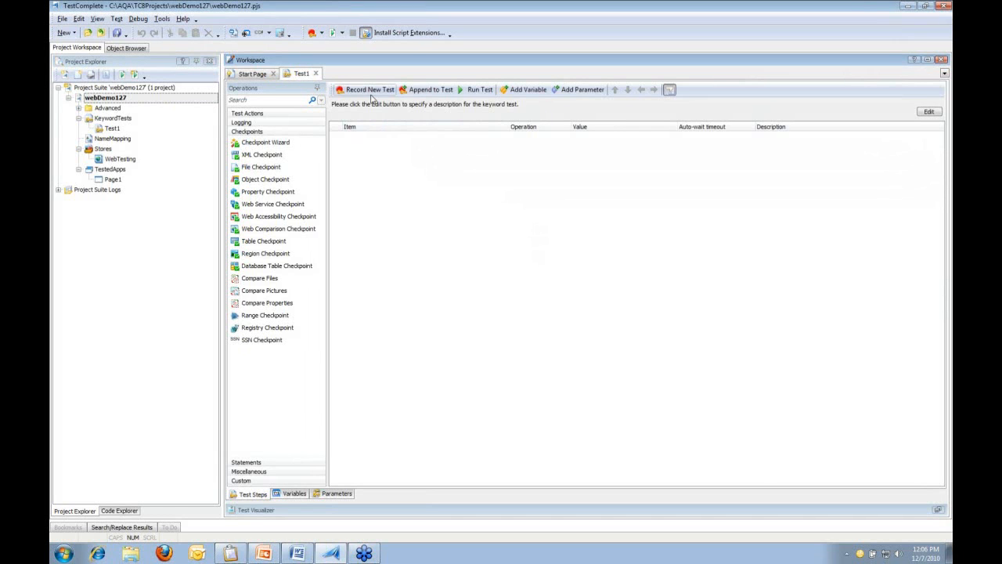
left_click(369, 91)
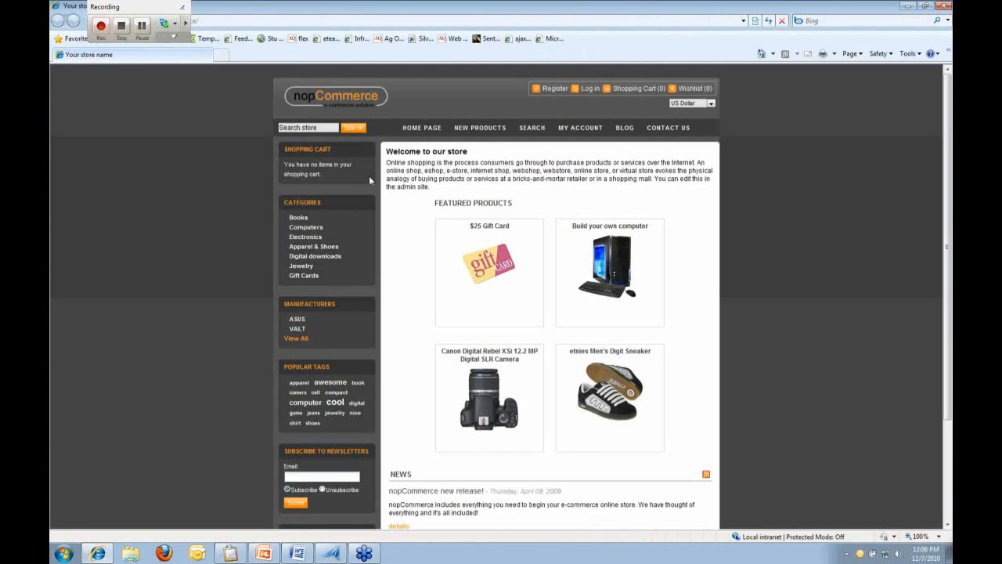
Open the store's Books category and show the checkpoint type list
left_click(298, 218)
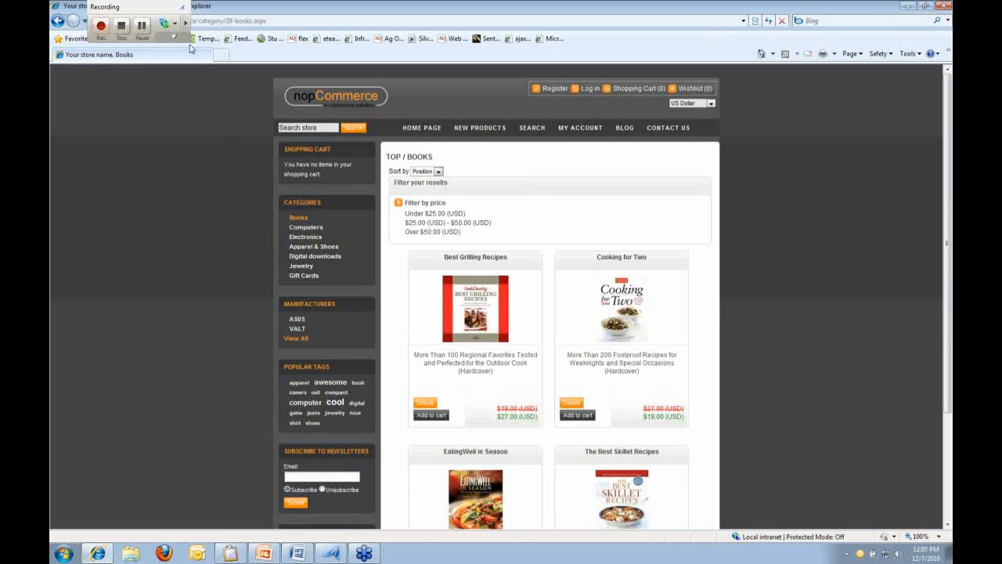
left_click(174, 26)
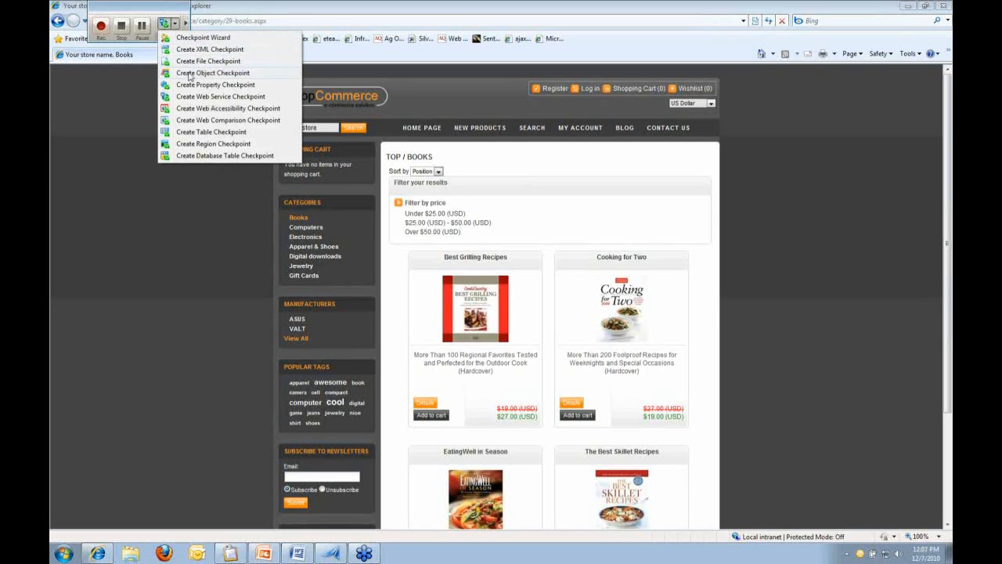
Point a new web comparison checkpoint at the Books page and name it booksStorefront
left_click(287, 122)
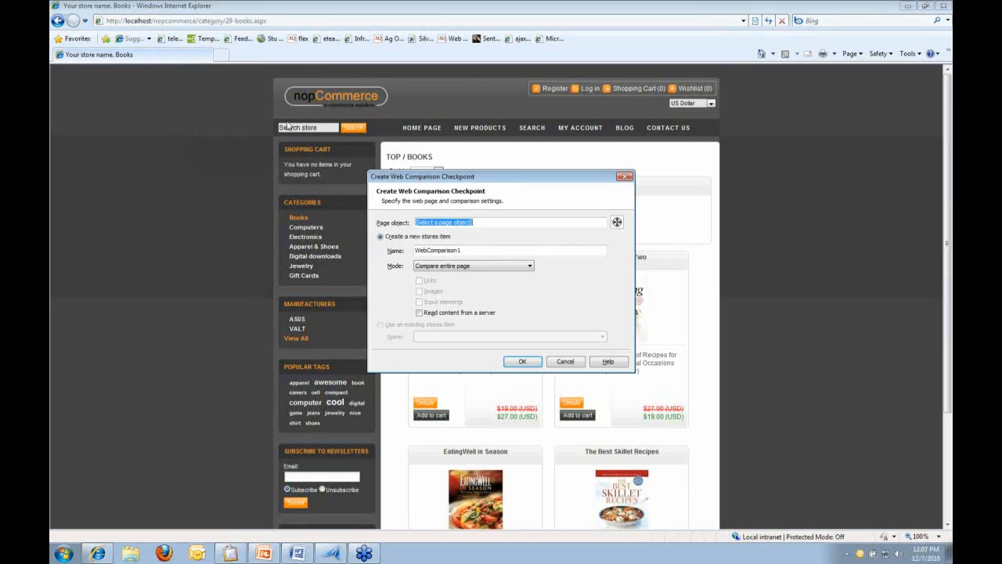
left_click_drag(462, 181, 203, 182)
left_click_drag(359, 223, 785, 213)
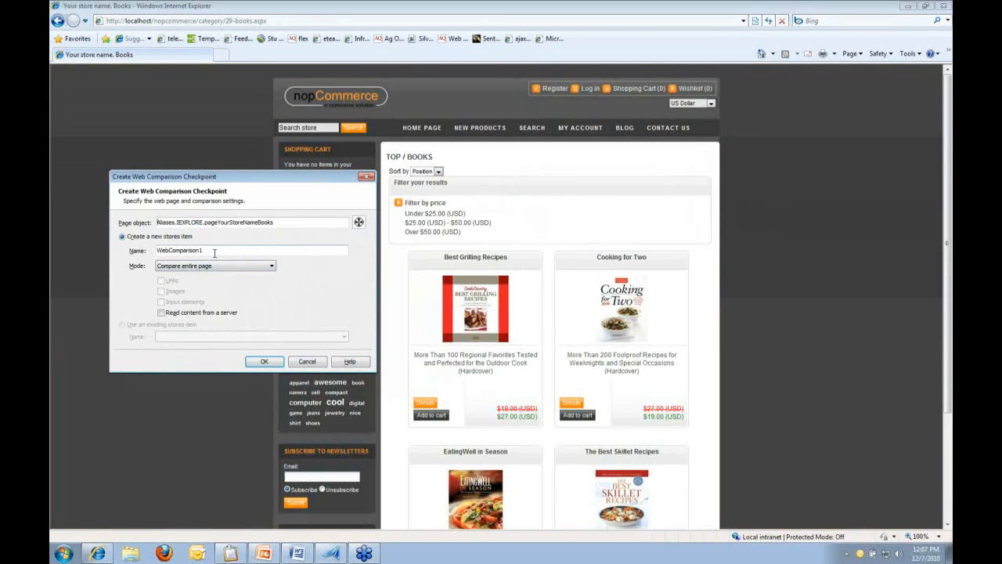
left_click_drag(213, 250, 149, 251)
type("booksStorefront")
left_click(272, 267)
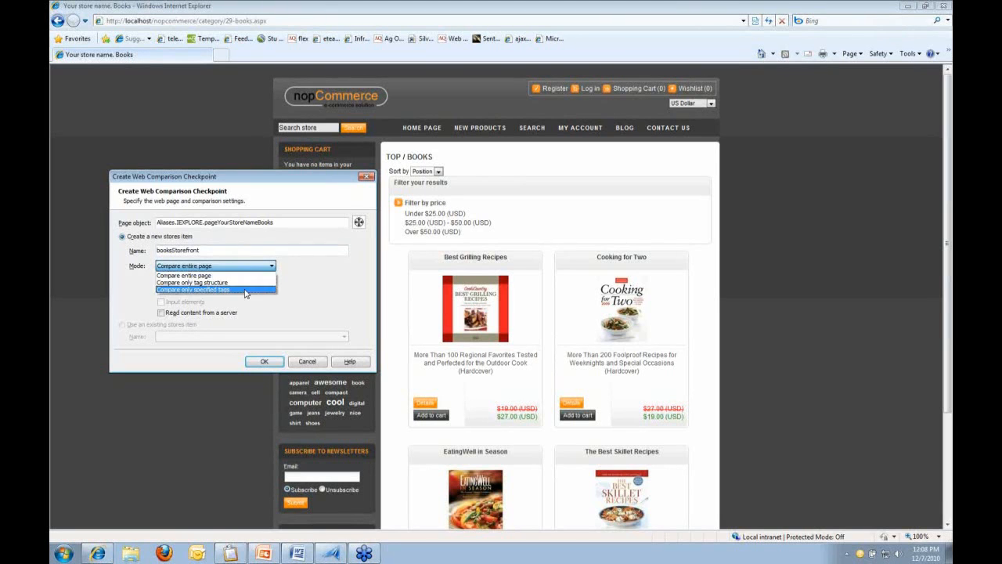
After trying tag comparison with Images, set mode to Compare entire page and save the checkpoint
left_click(245, 289)
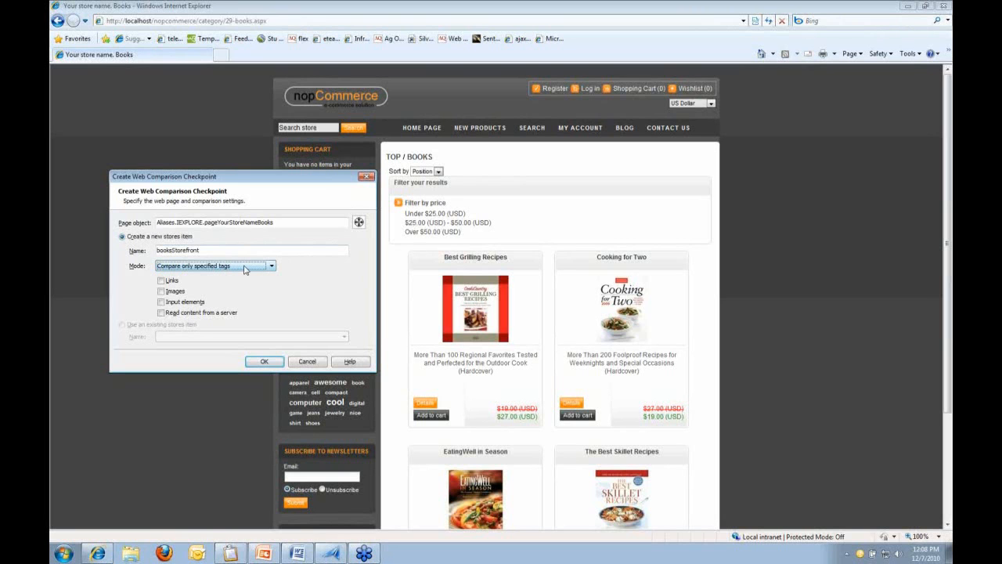
left_click(182, 290)
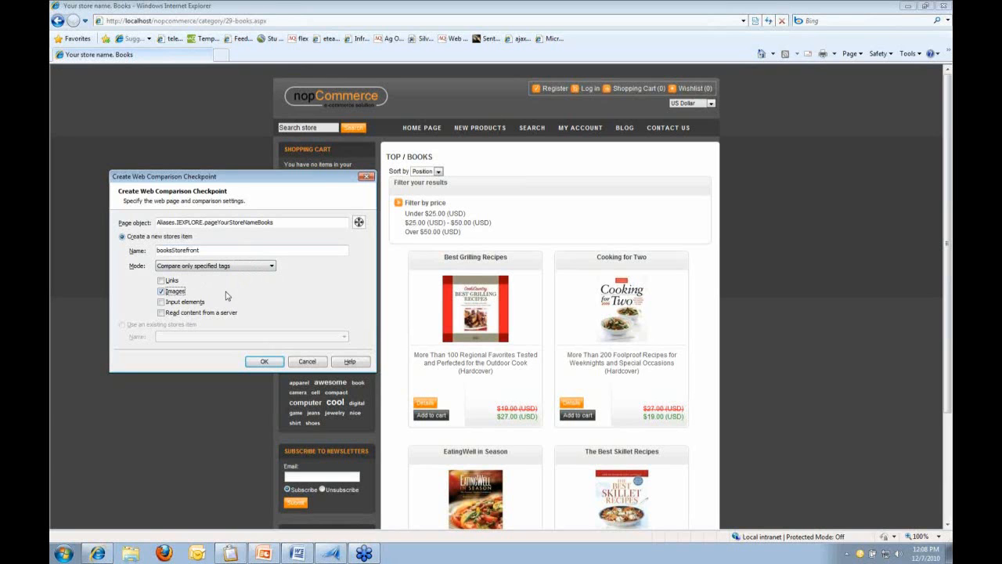
left_click(178, 292)
left_click(274, 267)
left_click(274, 270)
left_click(249, 276)
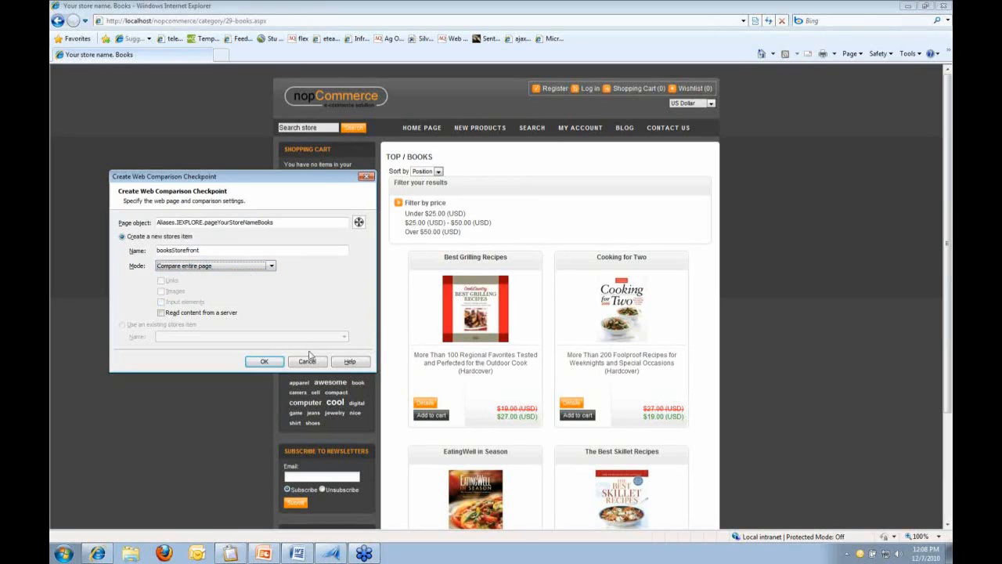
left_click(281, 363)
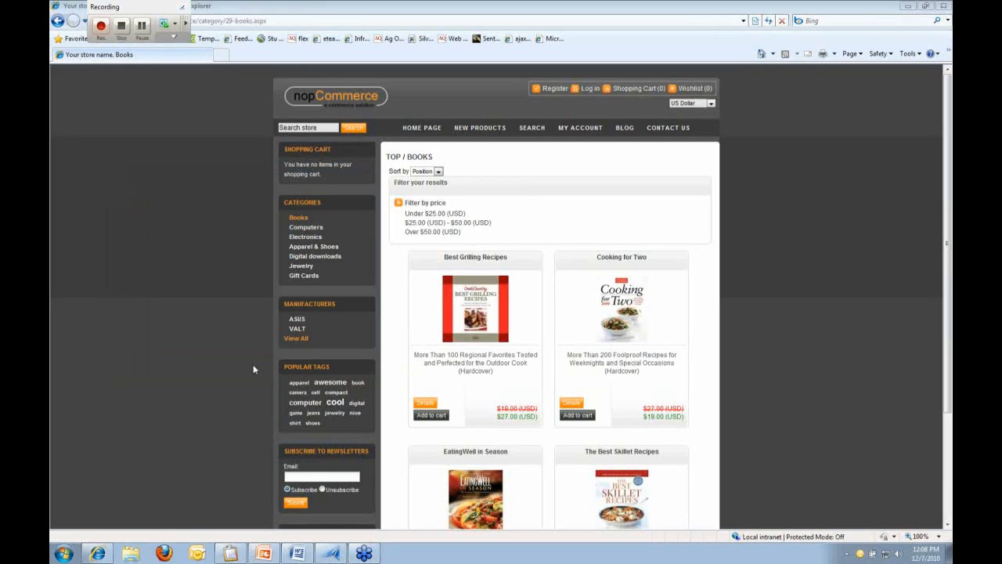
Open the Best Grilling Recipes product page and show the checkpoint type list
left_click(470, 311)
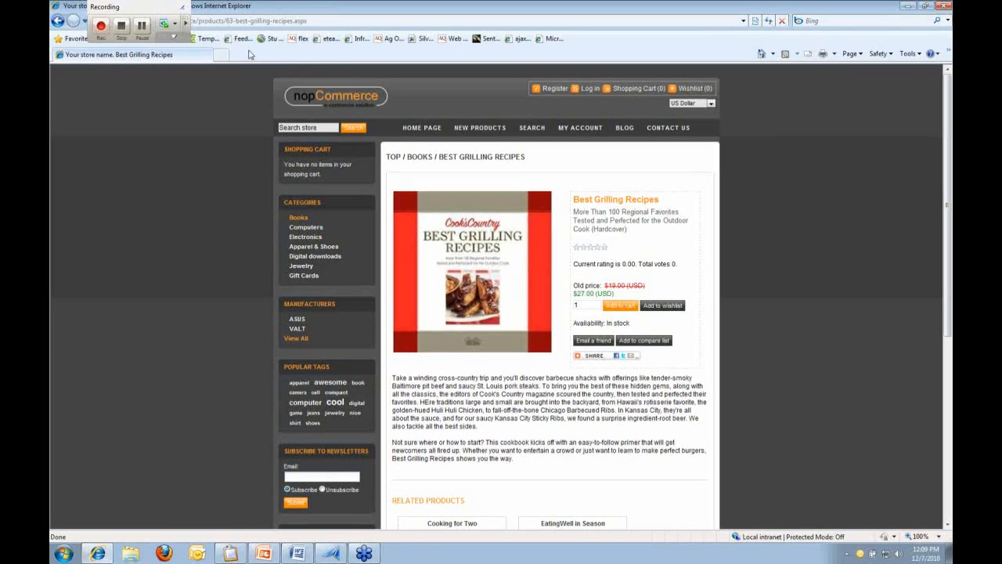
left_click(174, 23)
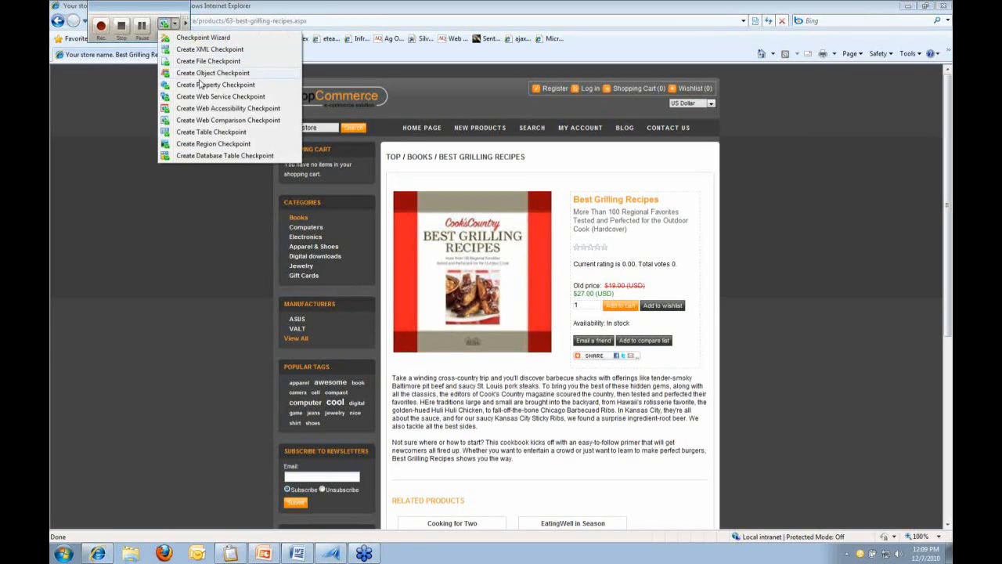
Point a new web accessibility checkpoint at the product page and name it grillingCheckpoint
left_click(247, 112)
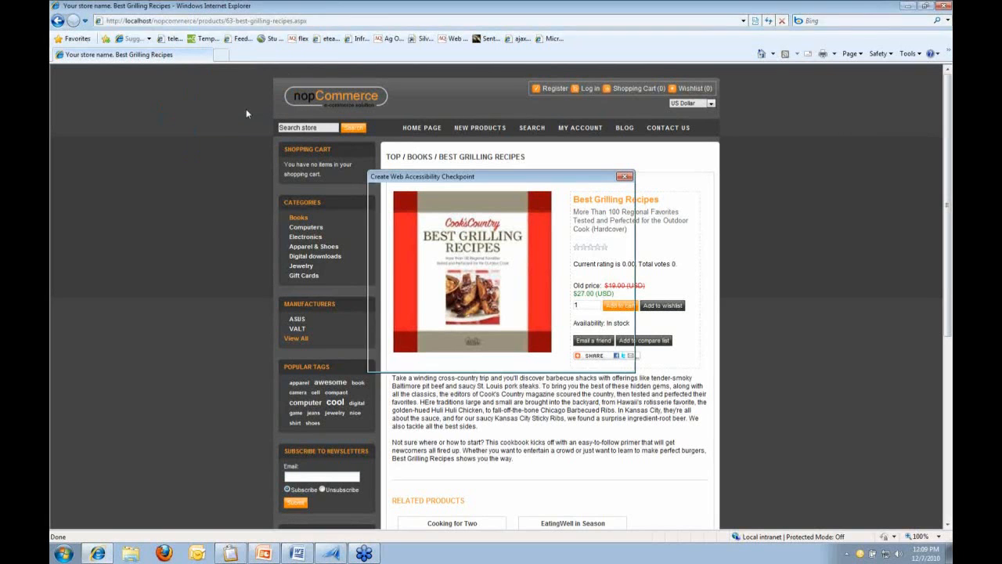
left_click_drag(449, 184, 222, 213)
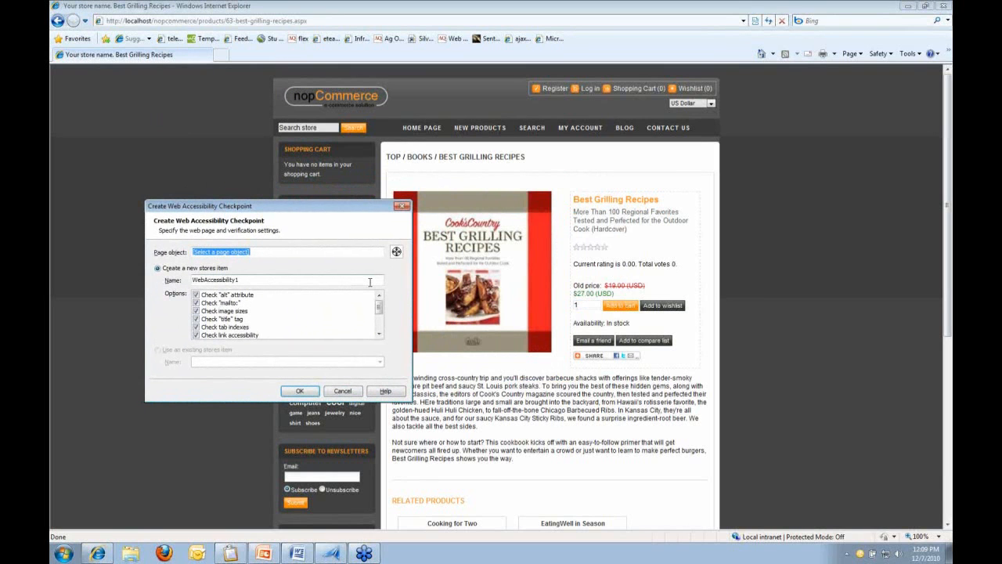
left_click_drag(396, 251, 840, 249)
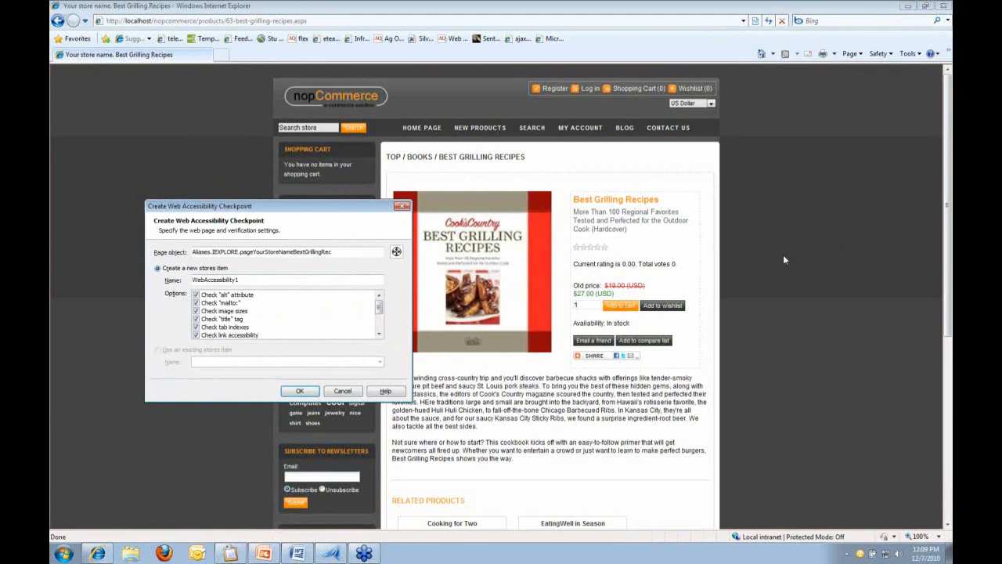
left_click(275, 280)
left_click_drag(275, 279, 174, 283)
type("grillingCheckpoint")
left_click(250, 297)
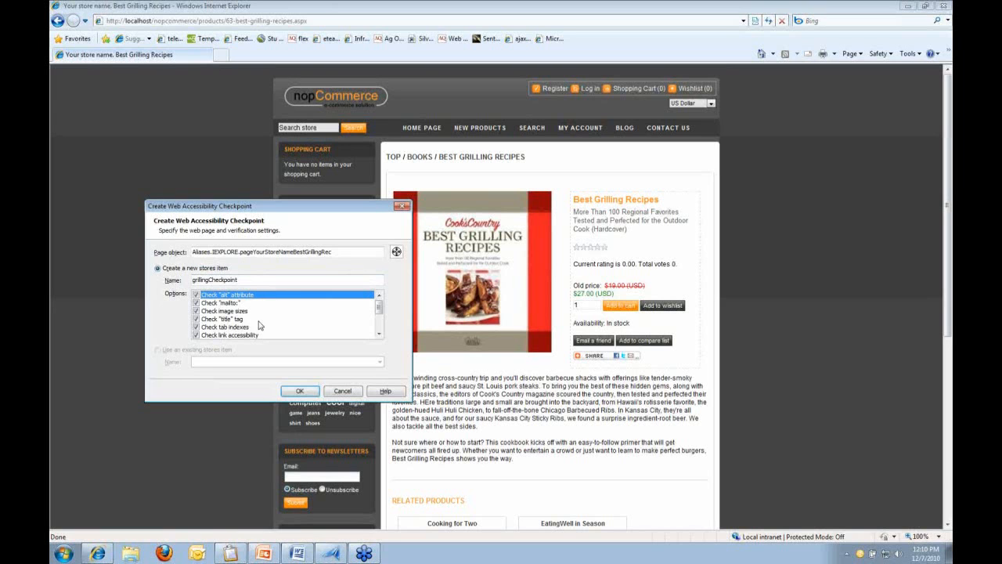
Turn off the mailto, image sizes, title tag and tab indexes checks
left_click(241, 304)
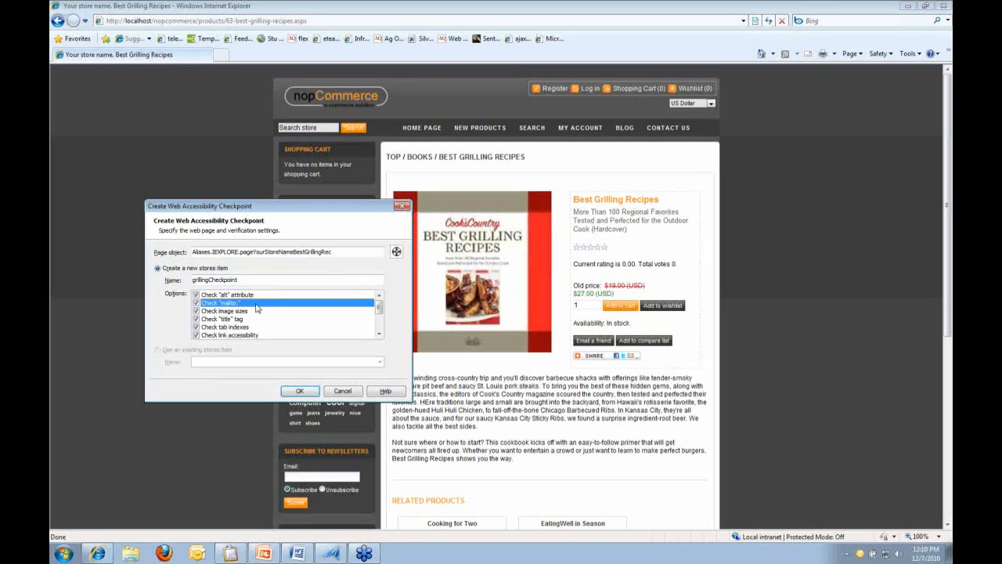
left_click(197, 303)
left_click(240, 311)
scroll(297, 313, "down", 1)
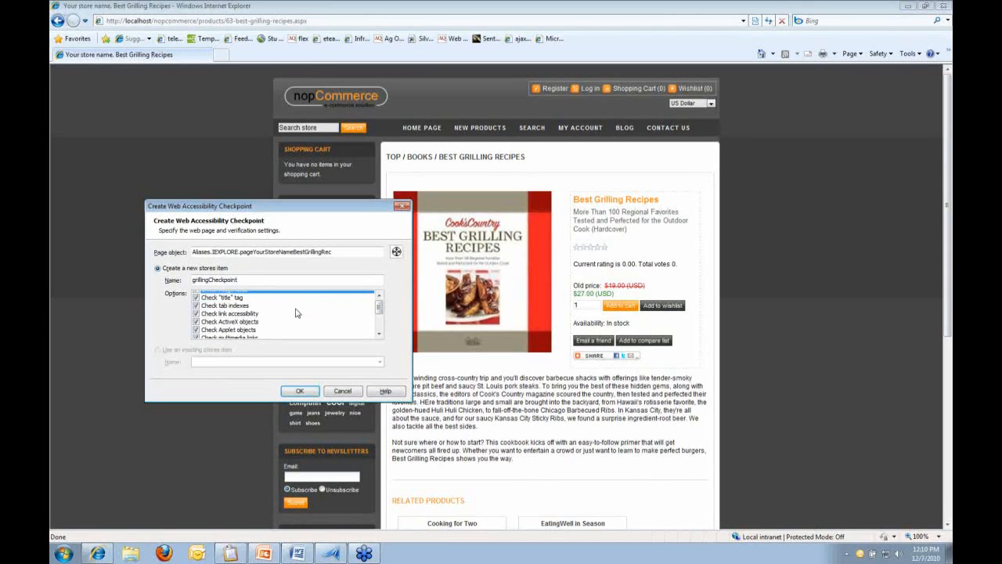
scroll(296, 313, "up", 1)
left_click(196, 310)
left_click(240, 322)
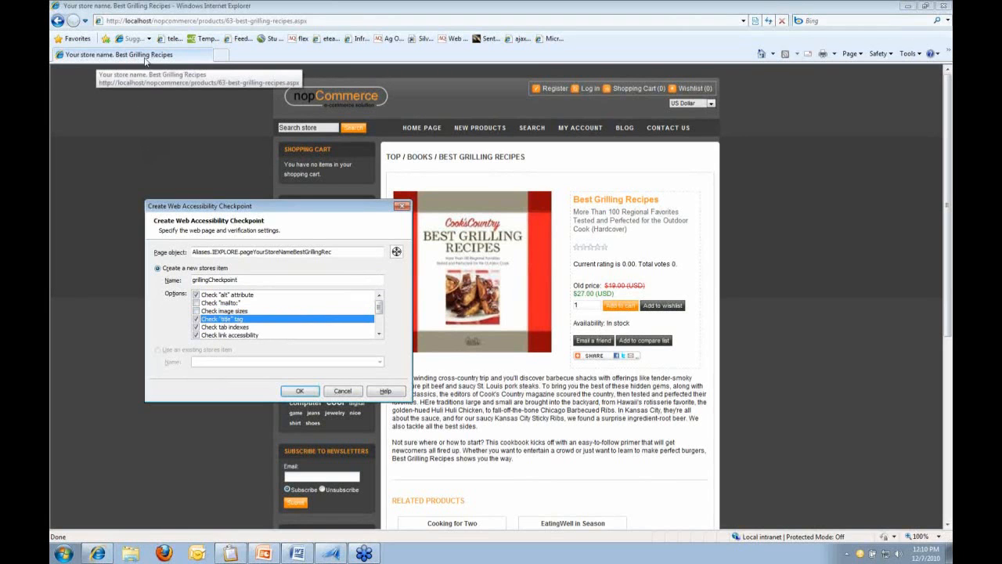
left_click(197, 328)
left_click(227, 335)
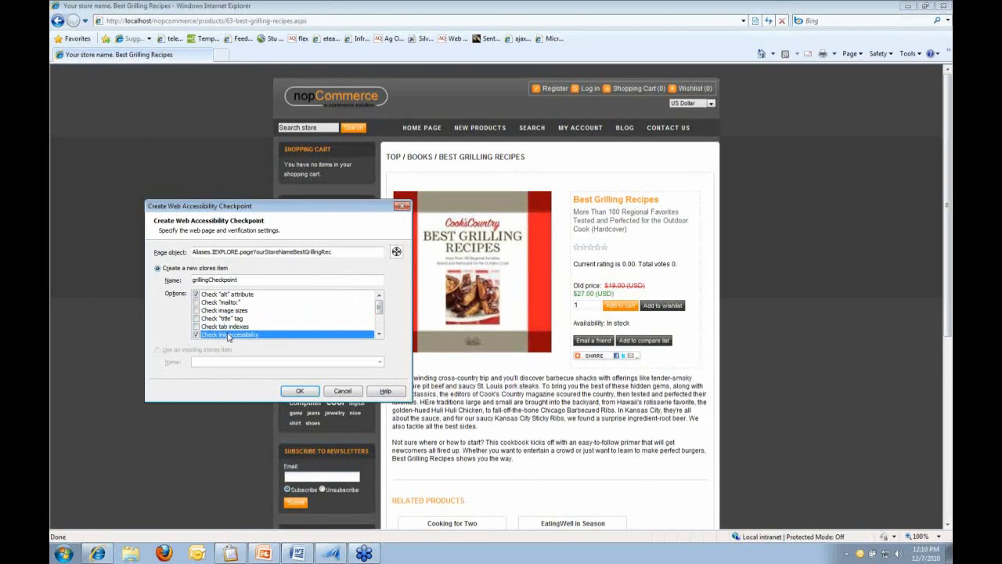
Turn off link accessibility, ActiveX, Applet, multimedia and server-side image checks, save, and close Internet Explorer
scroll(259, 311, "down", 1)
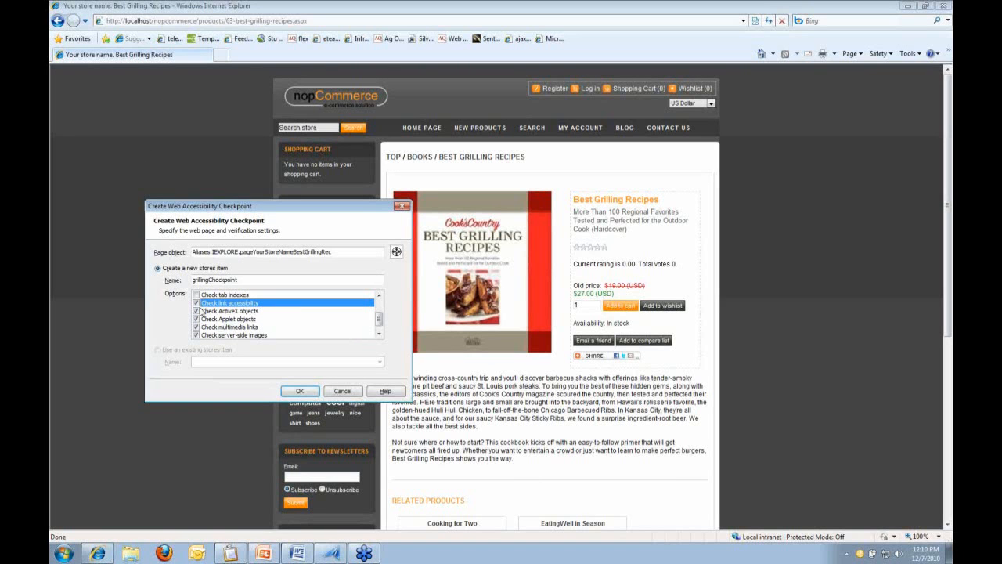
left_click(196, 303)
left_click(196, 311)
left_click(196, 318)
left_click(197, 326)
left_click(197, 335)
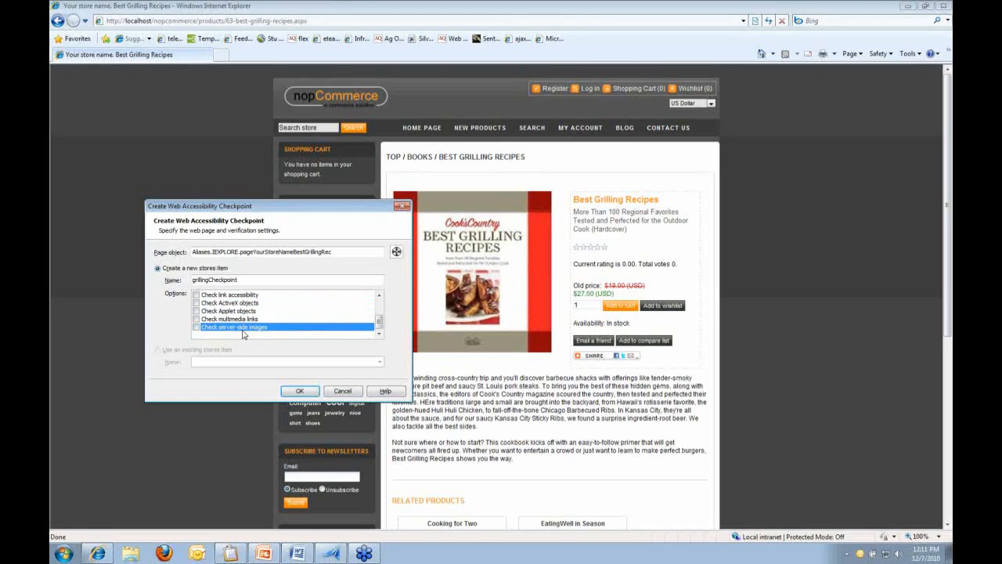
scroll(246, 321, "up", 2)
left_click(248, 303)
left_click(248, 296)
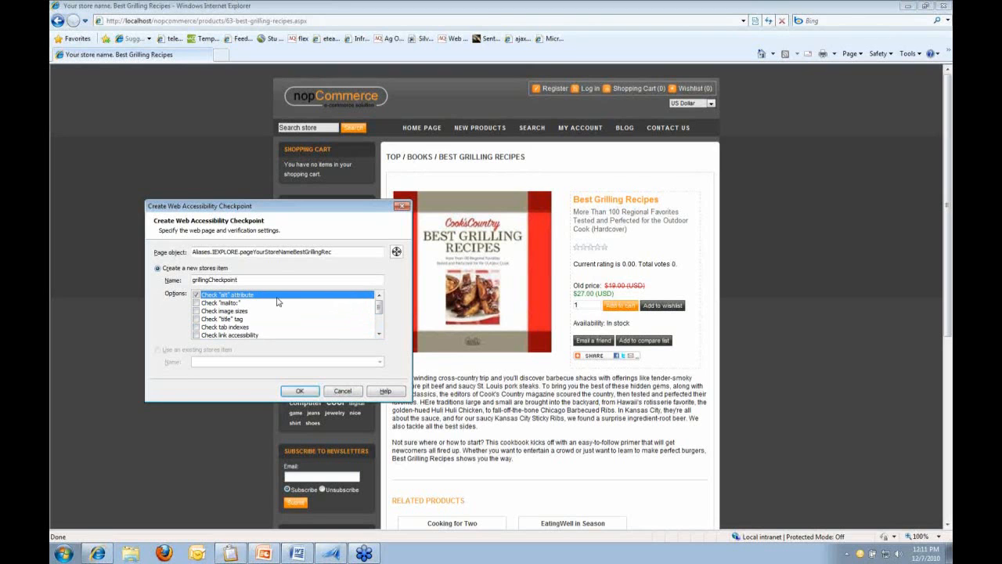
left_click(302, 391)
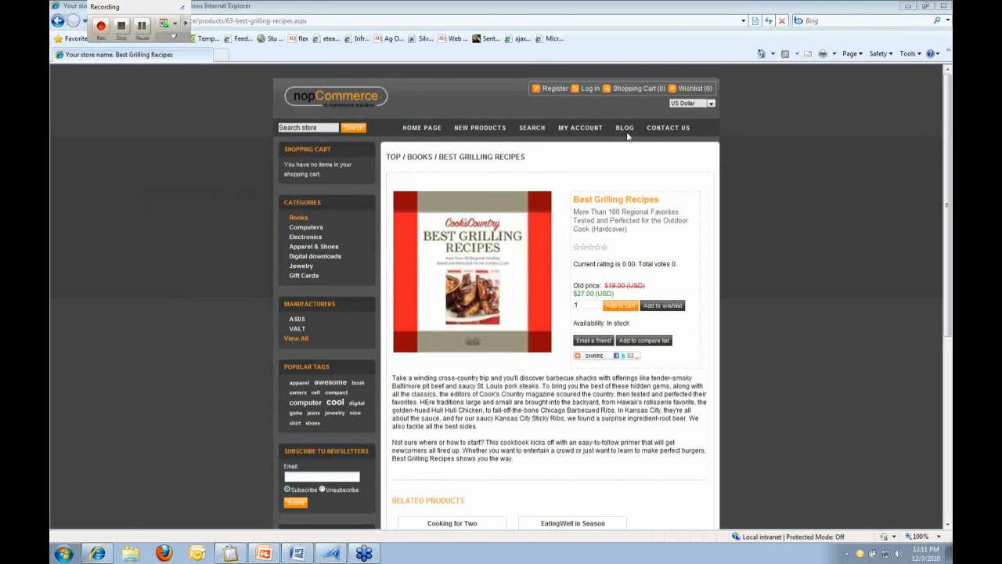
left_click(943, 6)
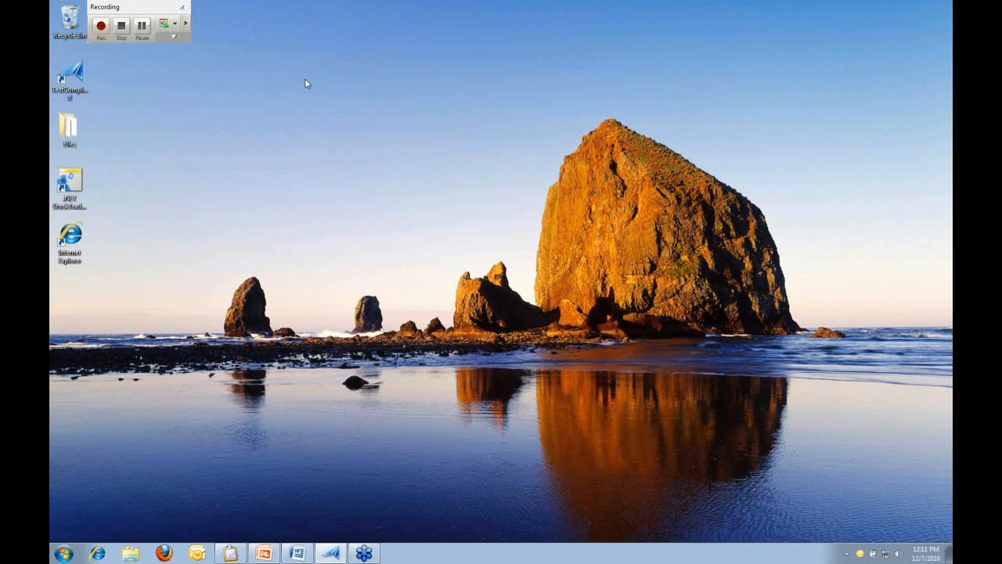
Stop the recording and bring up actions for the Web Comparison Checkpoint step in Test2
left_click(121, 26)
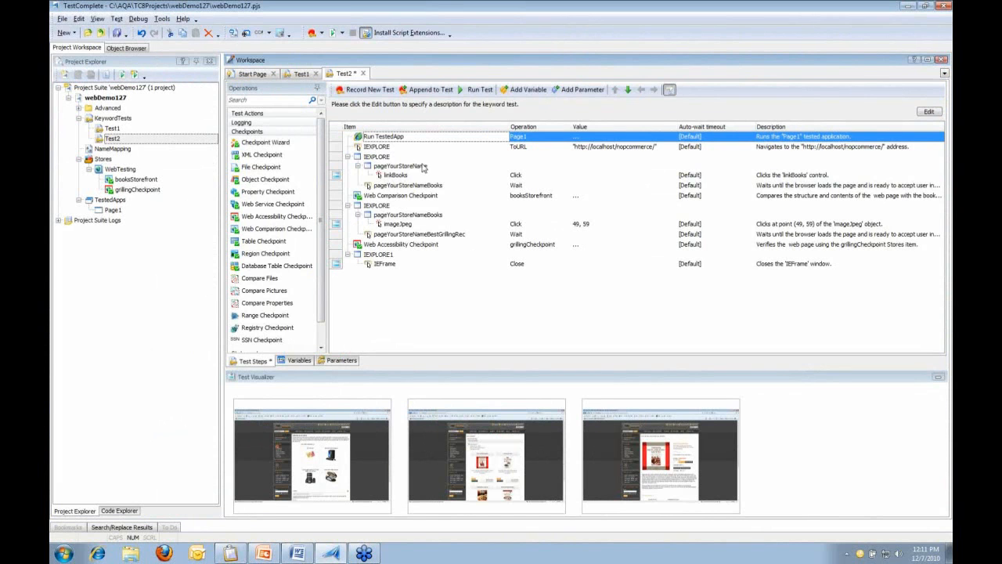
left_click(453, 197)
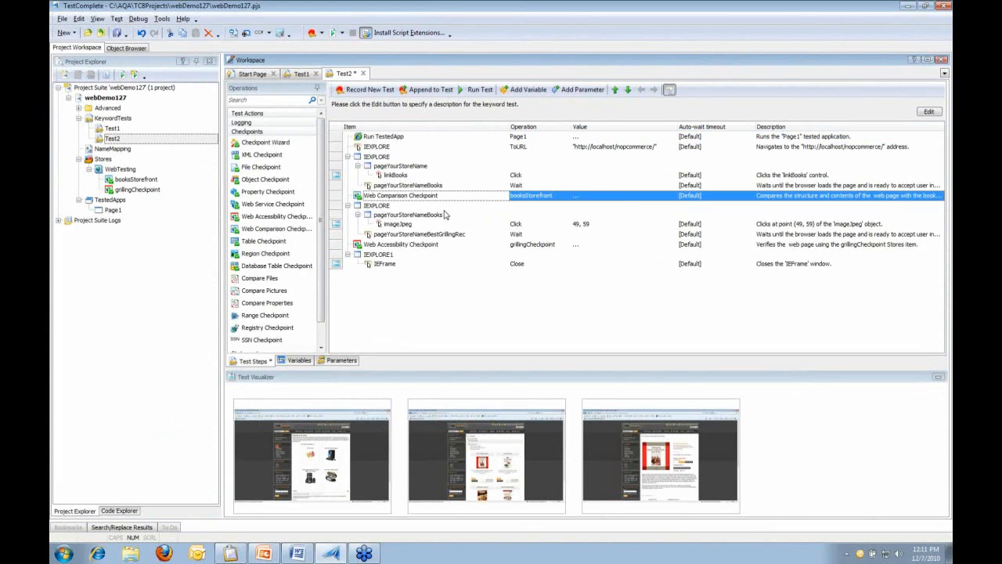
right_click(443, 197)
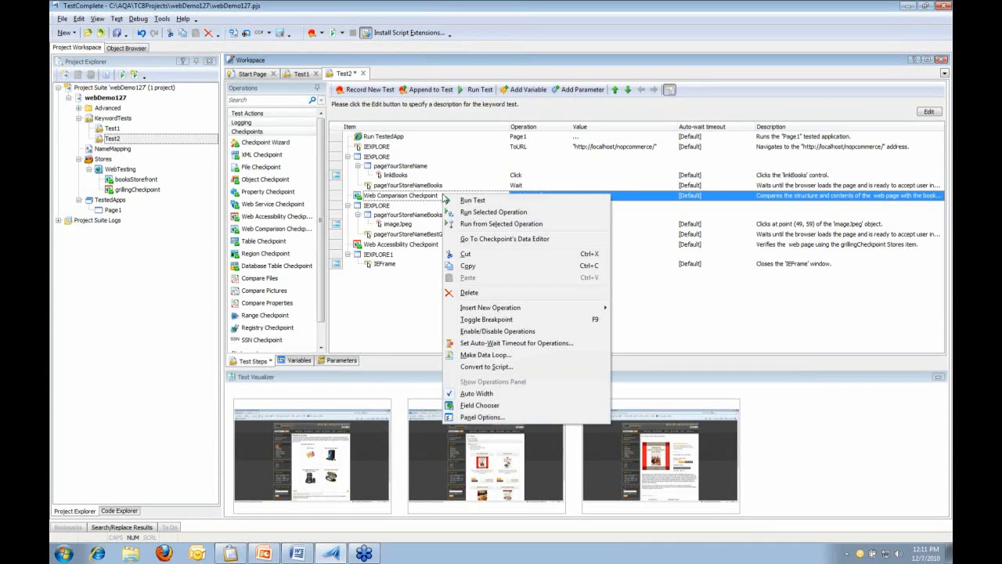
Inspect the booksStorefront checkpoint's stored page data, keeping the entire-page comparison mode
left_click(569, 239)
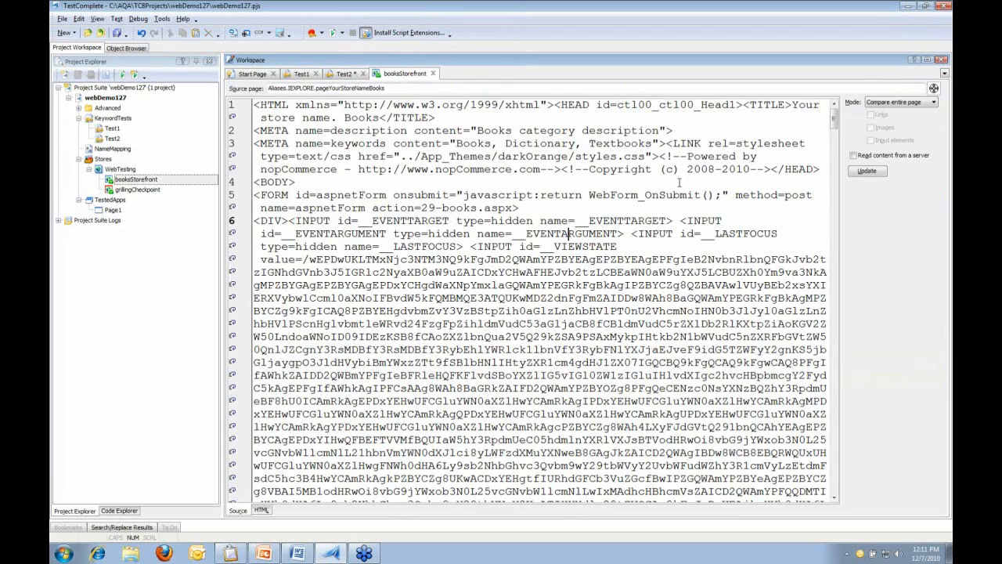
left_click_drag(836, 117, 829, 258)
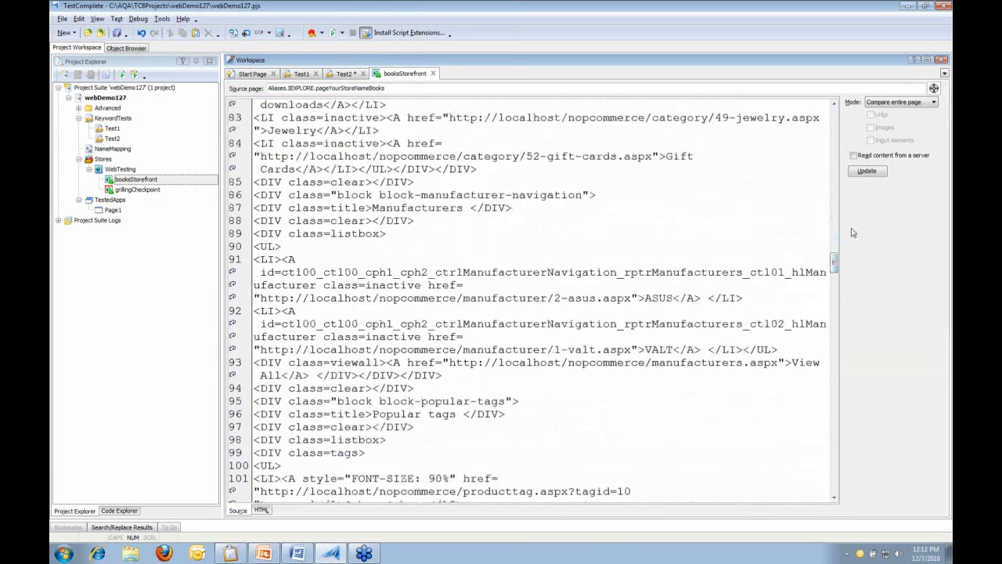
left_click(934, 102)
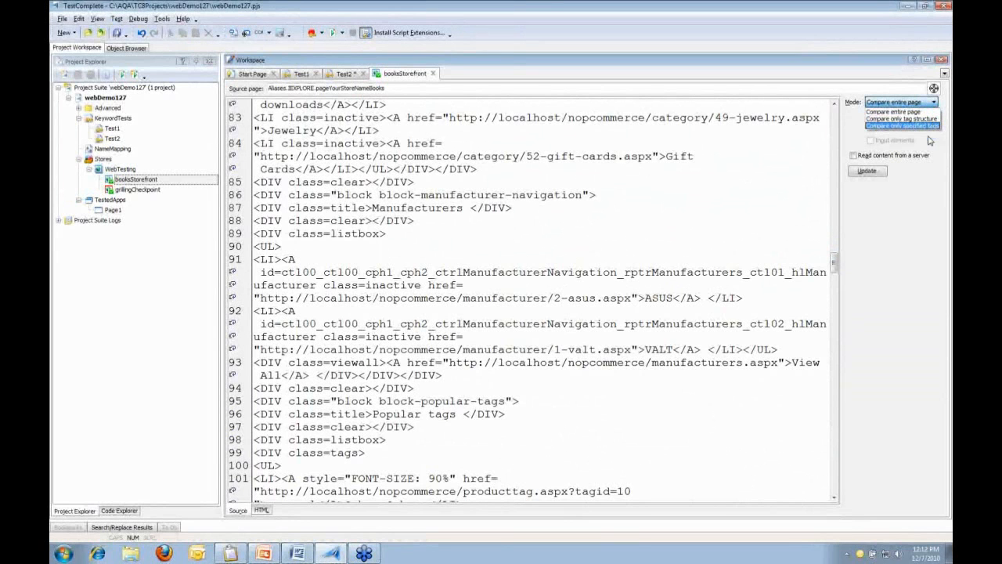
left_click(928, 137)
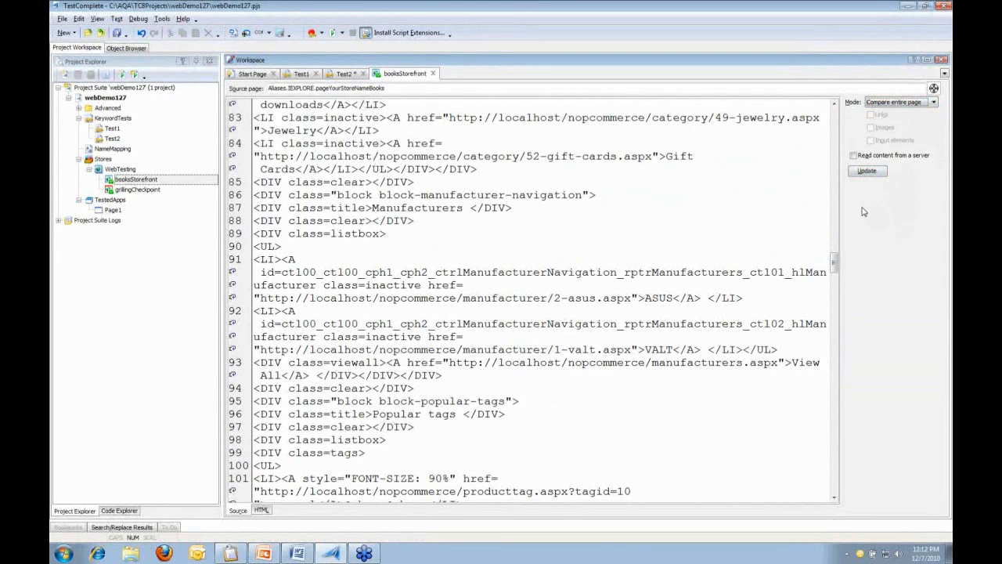
left_click(575, 208)
Open the grillingCheckpoint accessibility checkpoint's stored settings from Test2, then return to Test2
left_click(339, 75)
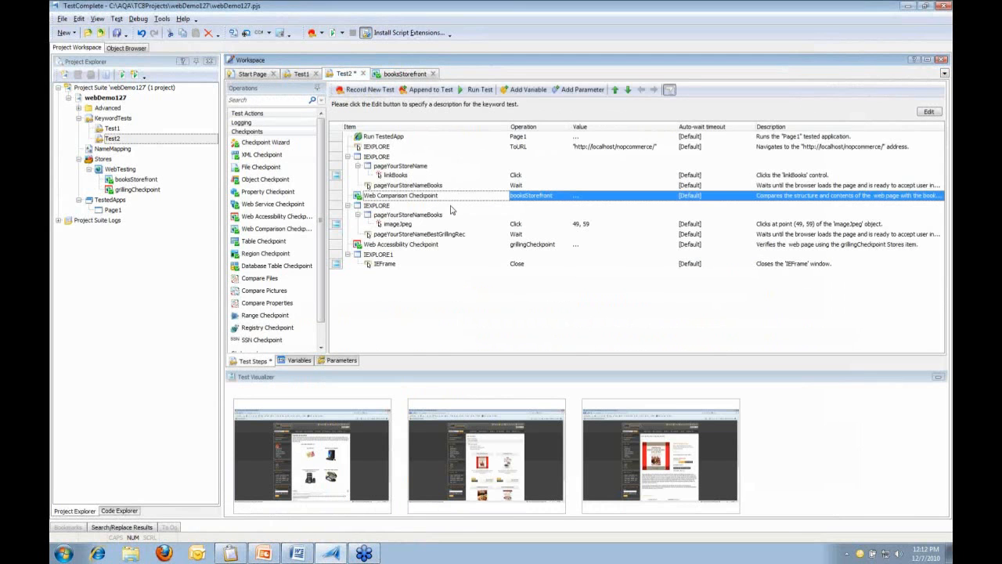
left_click(392, 246)
right_click(393, 248)
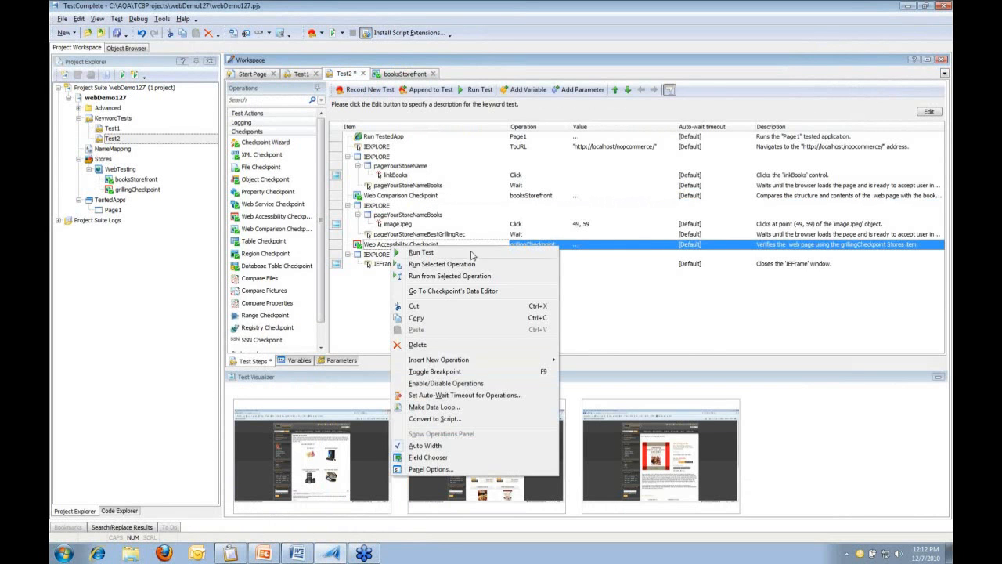
left_click(493, 292)
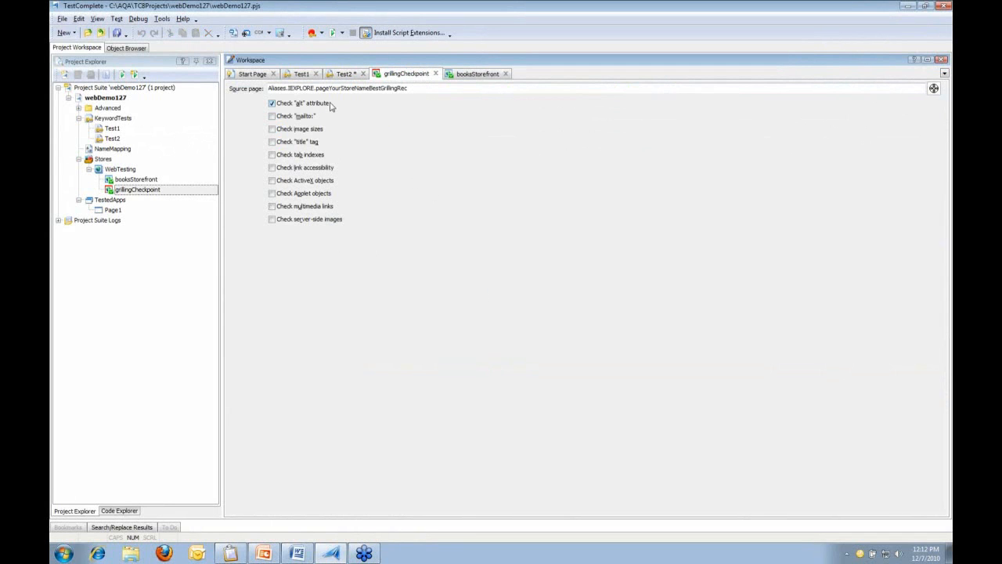
left_click(342, 77)
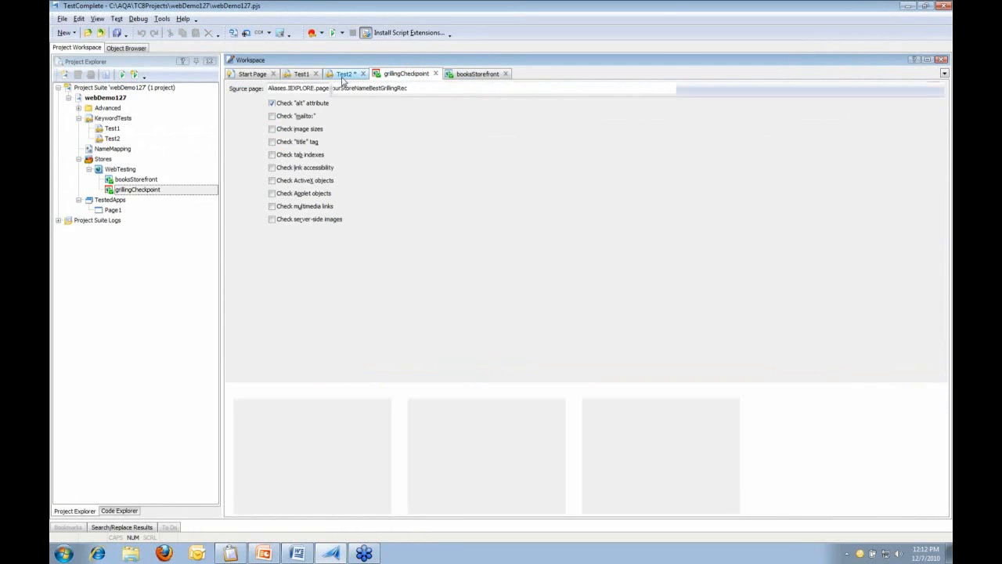
Save all project changes and run the Test2 keyword test
left_click(116, 33)
left_click(471, 93)
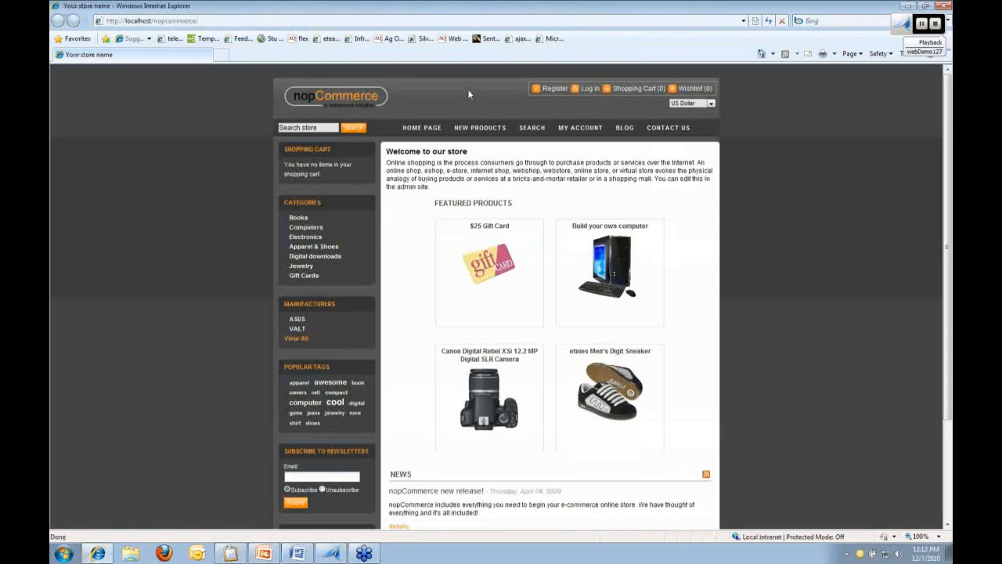
left_click(299, 219)
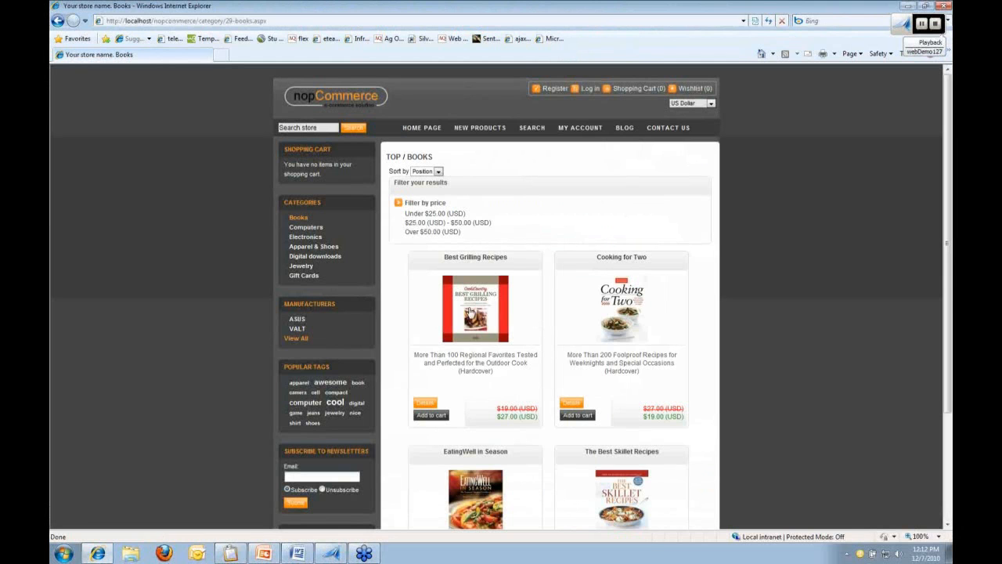
left_click(469, 311)
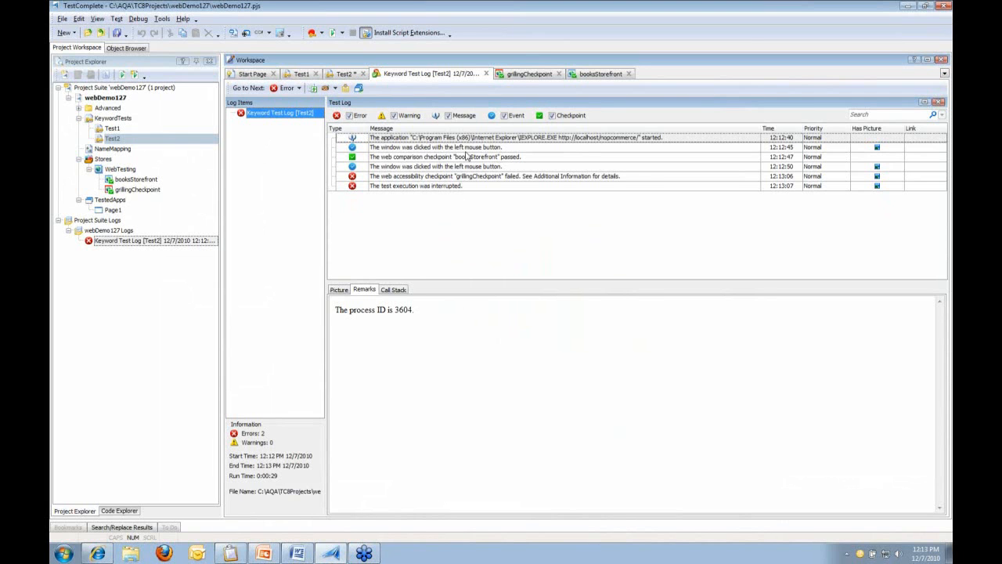
left_click(480, 150)
left_click(480, 159)
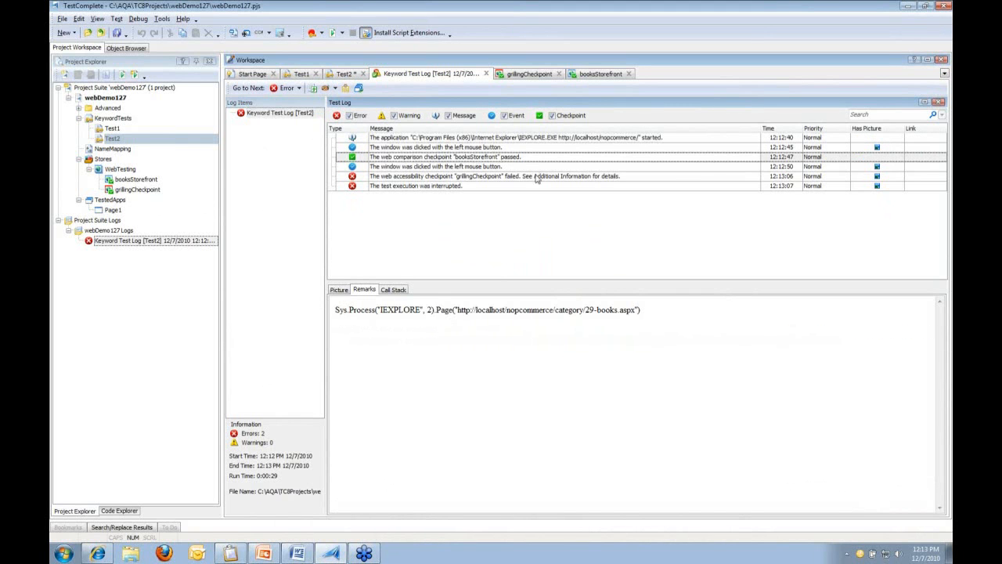
left_click(537, 178)
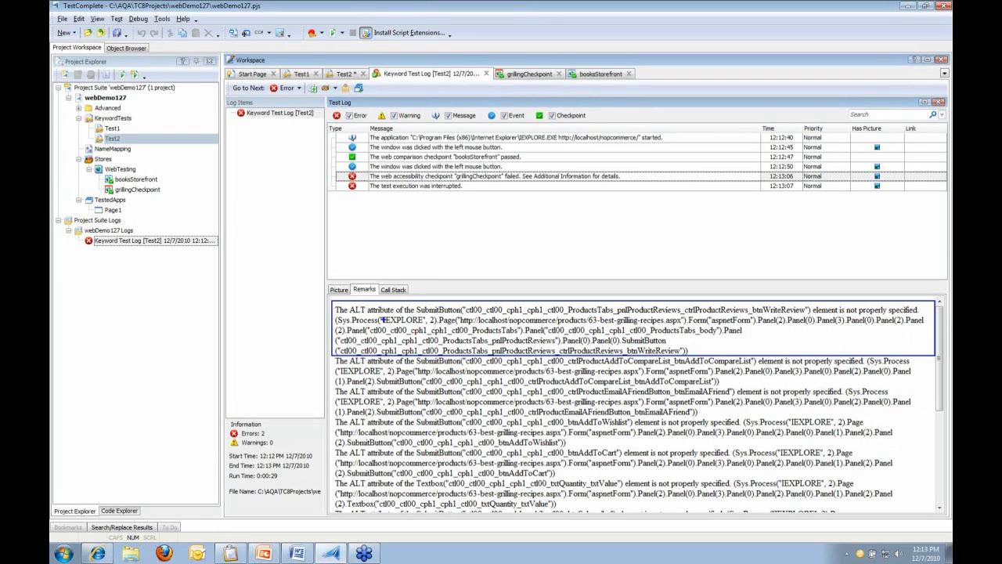
left_click(517, 179)
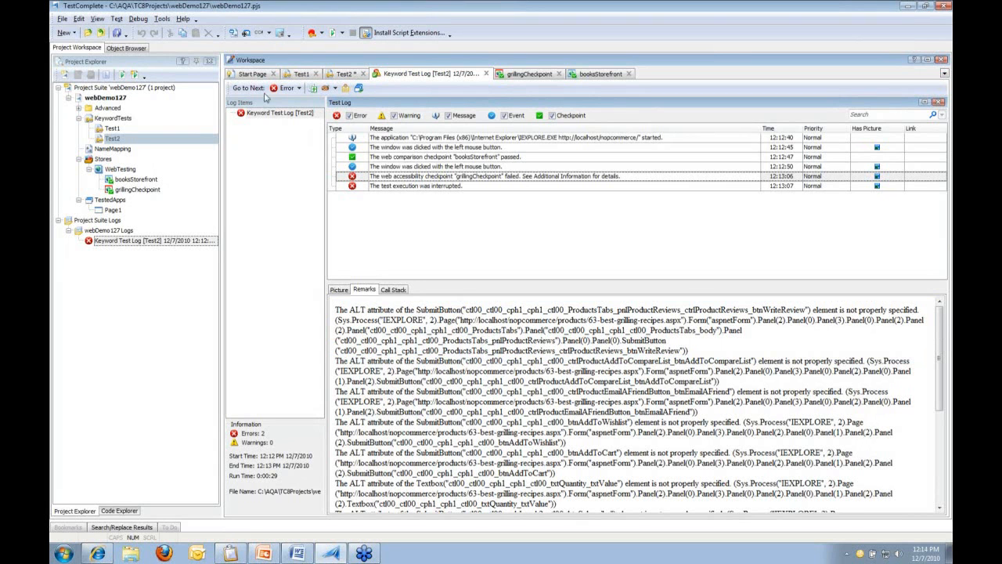
right_click(274, 115)
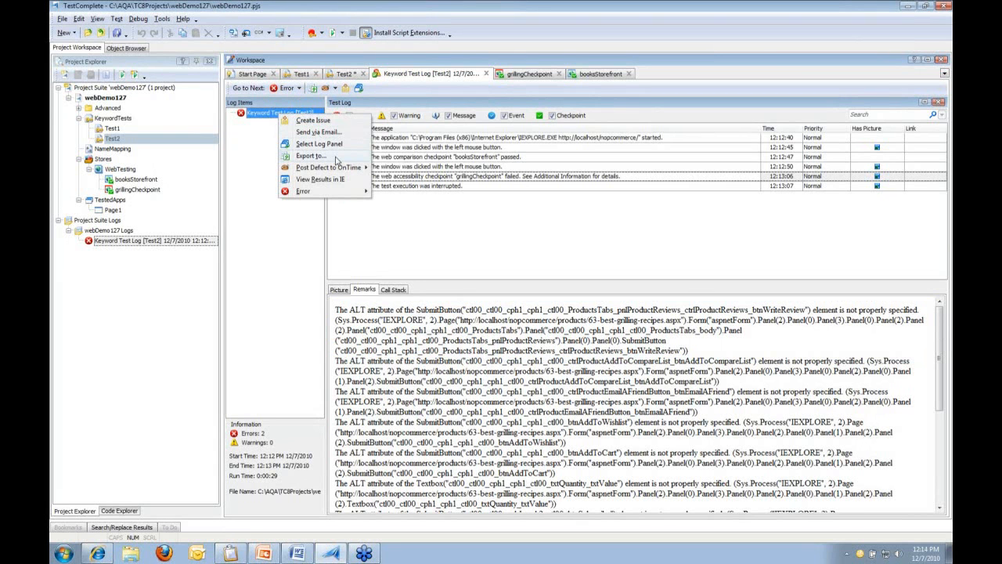
left_click(404, 280)
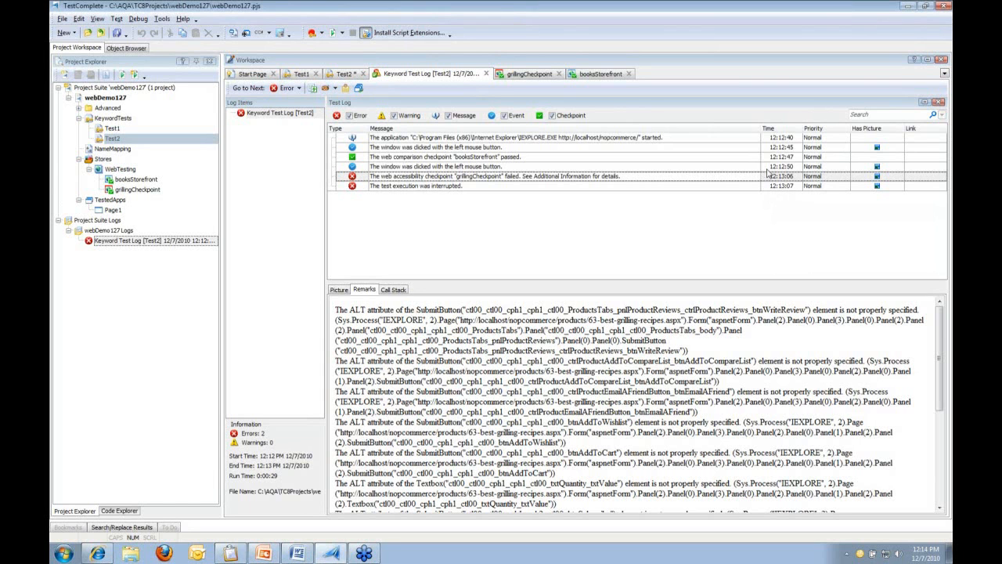
left_click(792, 167)
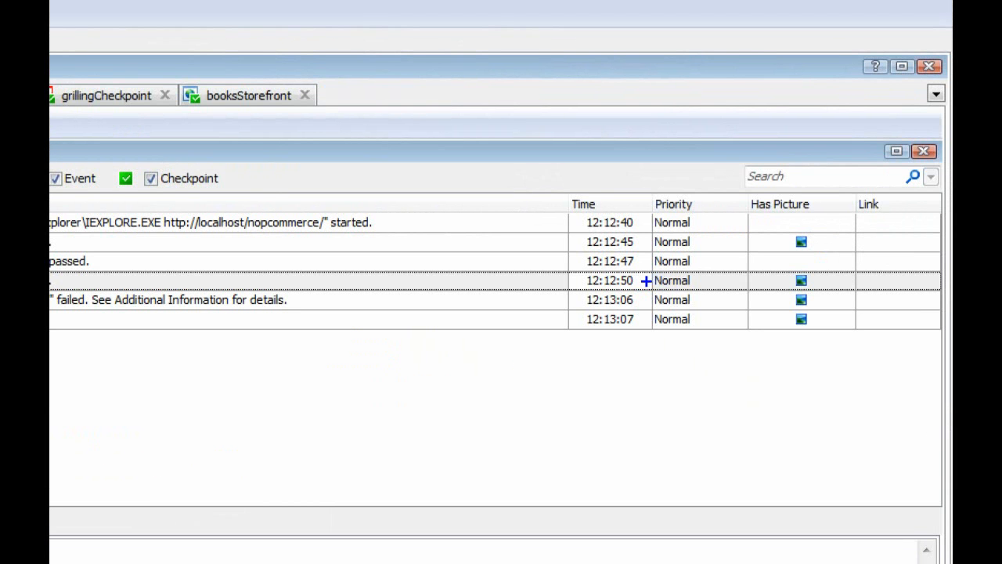
Drag the grillingCheckpoint accessibility checkpoint operation into Test2 just before the browser Close step
mouse_move(645, 280)
left_mouse_down()
mouse_move(681, 280)
mouse_move(682, 299)
left_mouse_up()
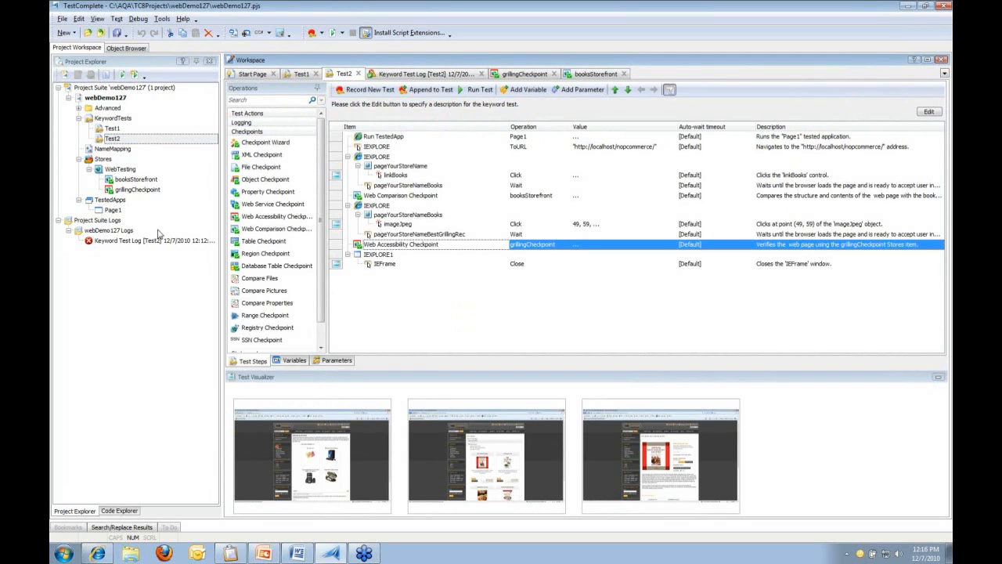
Add the nopCommerce administration page as a tested web page using Internet Explorer (32-bit)
left_click(120, 212)
double_click(120, 211)
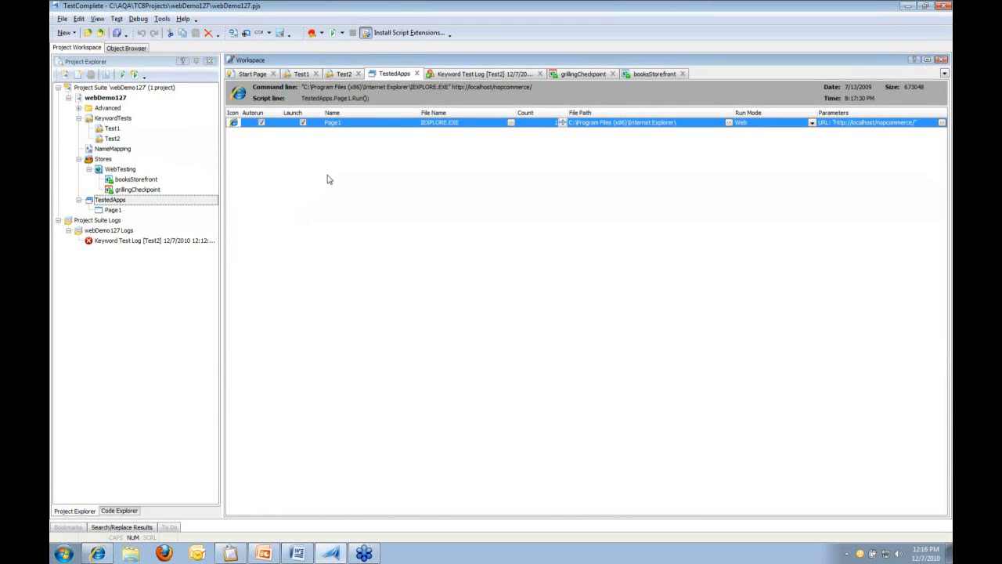
right_click(345, 160)
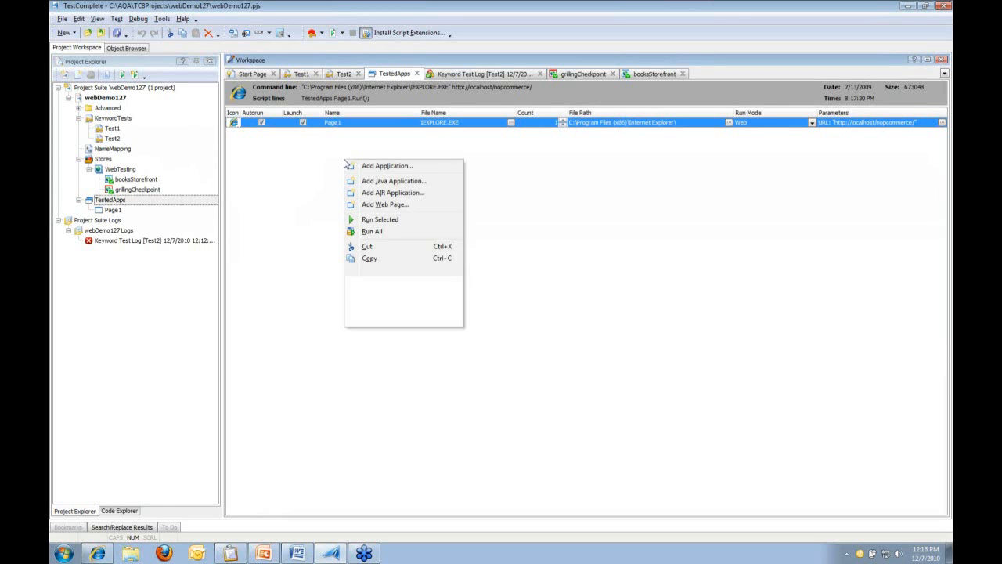
left_click(423, 205)
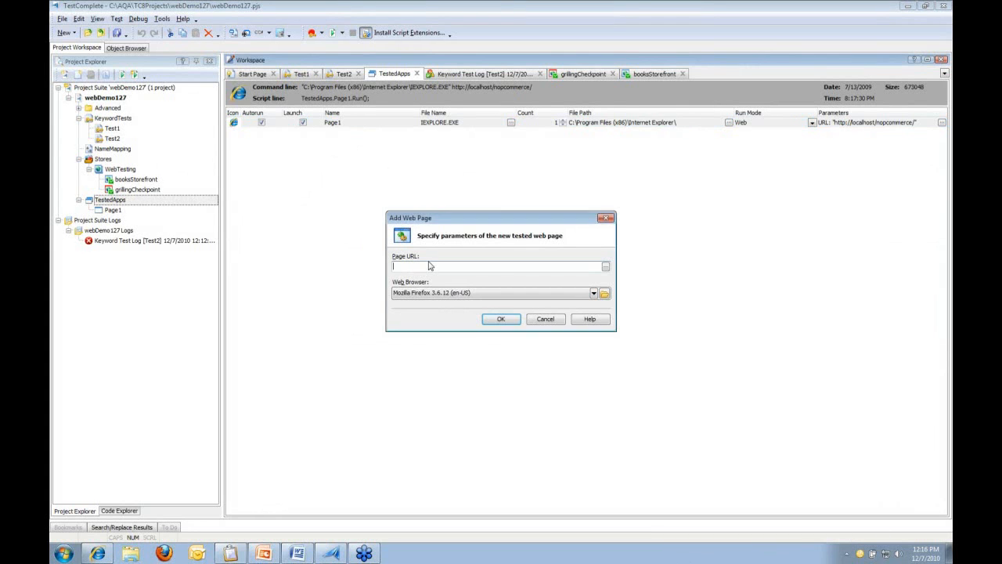
type("http://localhost/nopCommerce/administration/")
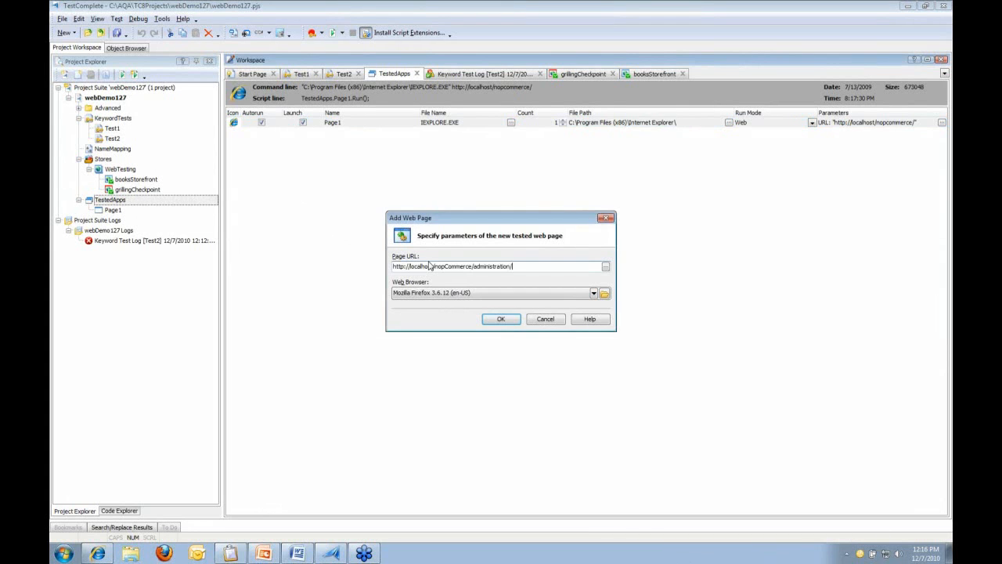
left_click(594, 293)
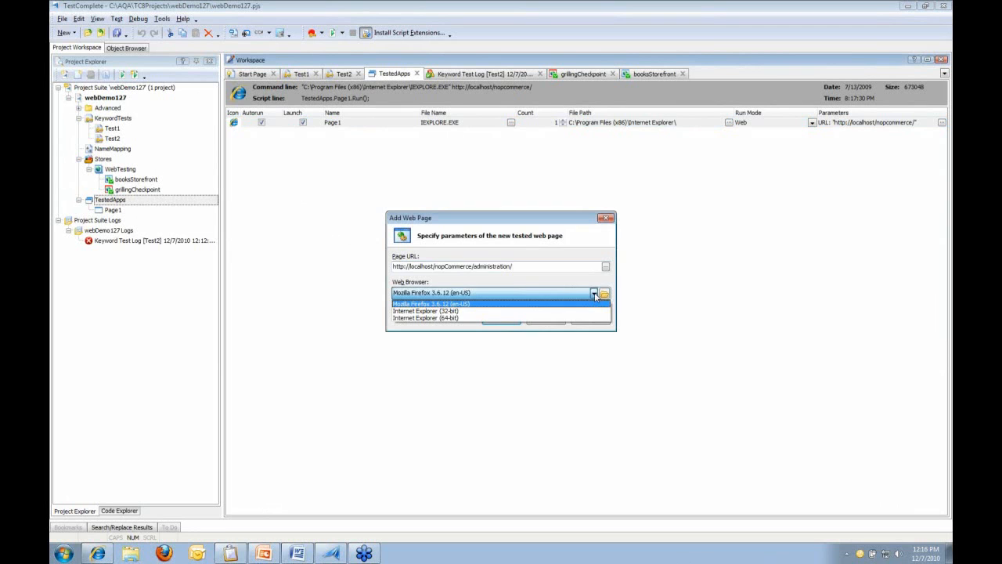
left_click(516, 311)
left_click(494, 321)
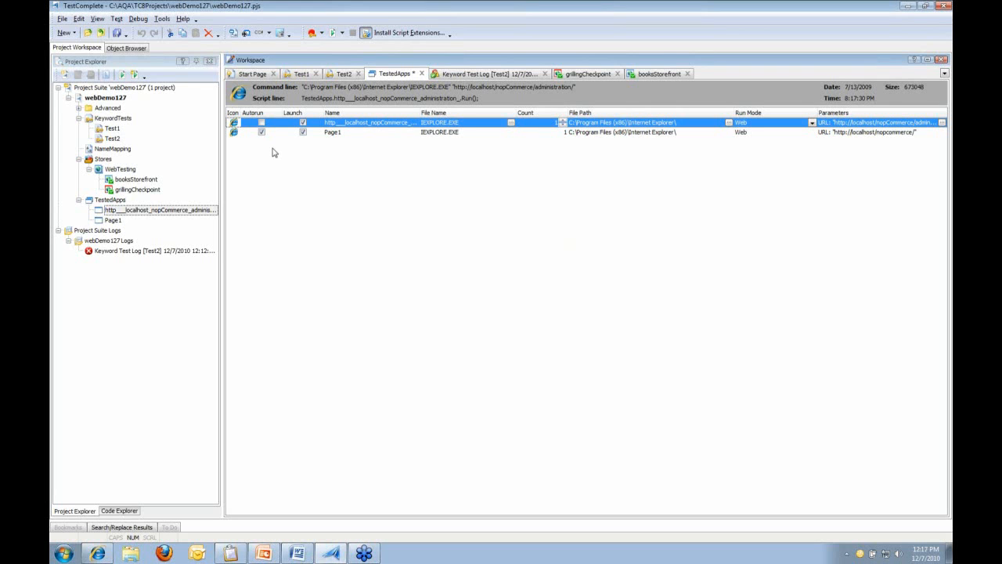
Make the administration page auto-run instead of Page1, save the project, and start recording
left_click(261, 123)
left_click(262, 123)
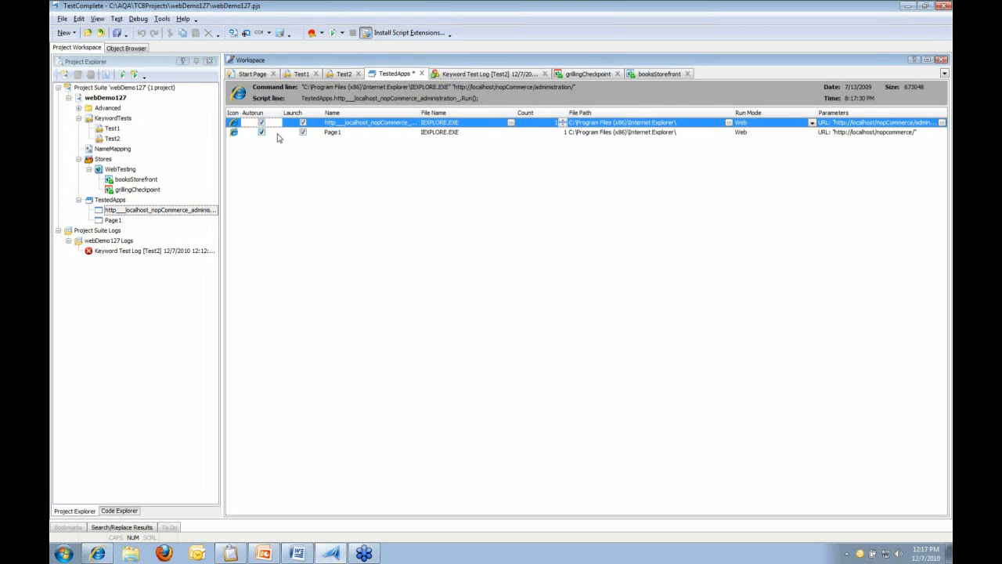
left_click(263, 133)
left_click(261, 132)
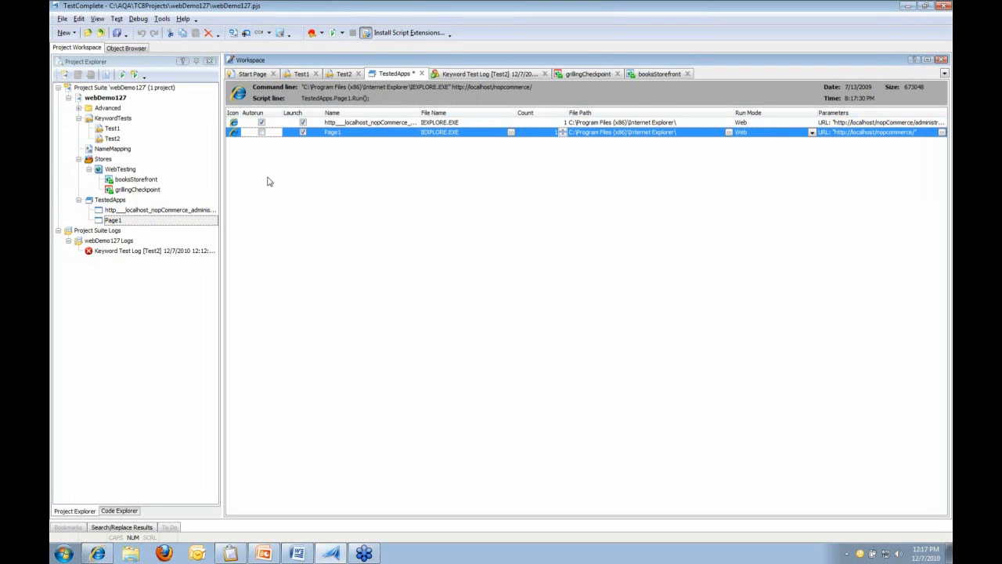
key("ctrl+s")
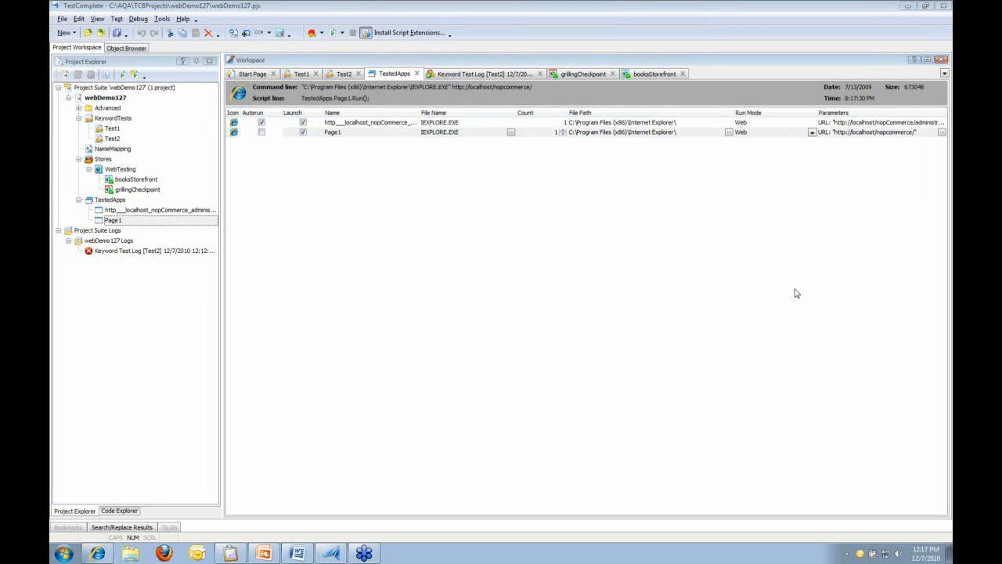
left_click(476, 238)
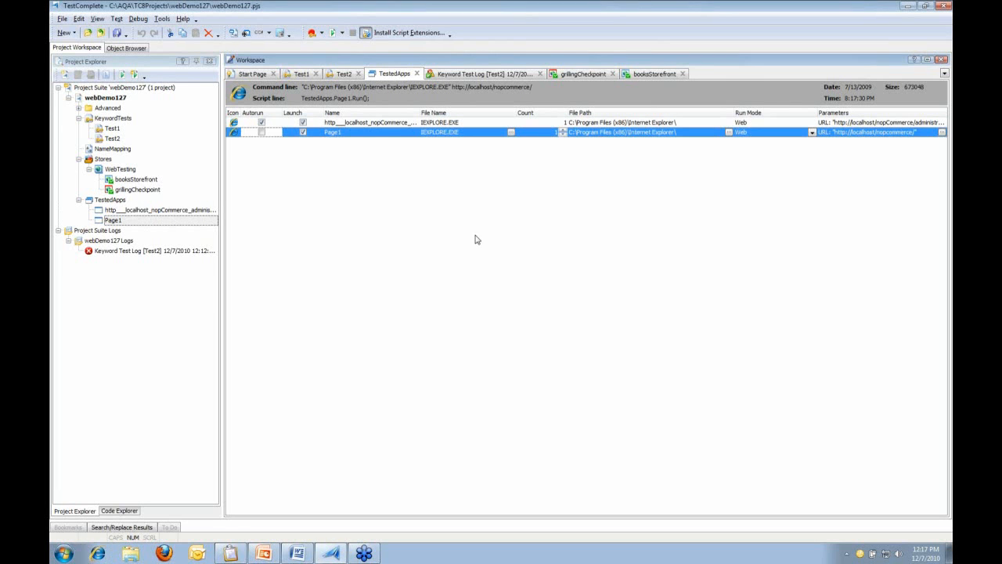
left_click(312, 34)
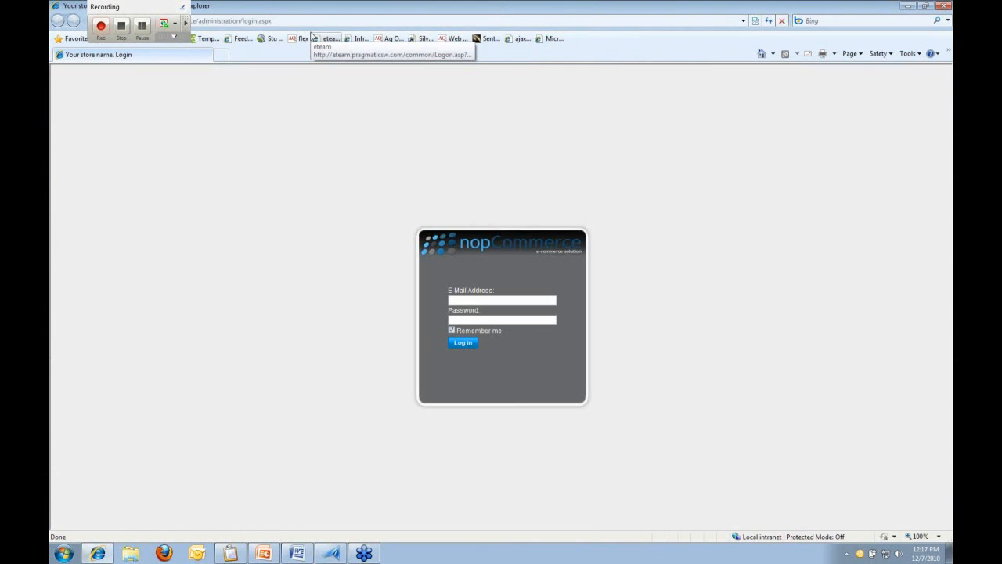
Log in with the admin e-mail and password, with Remember me unchecked
left_click(466, 299)
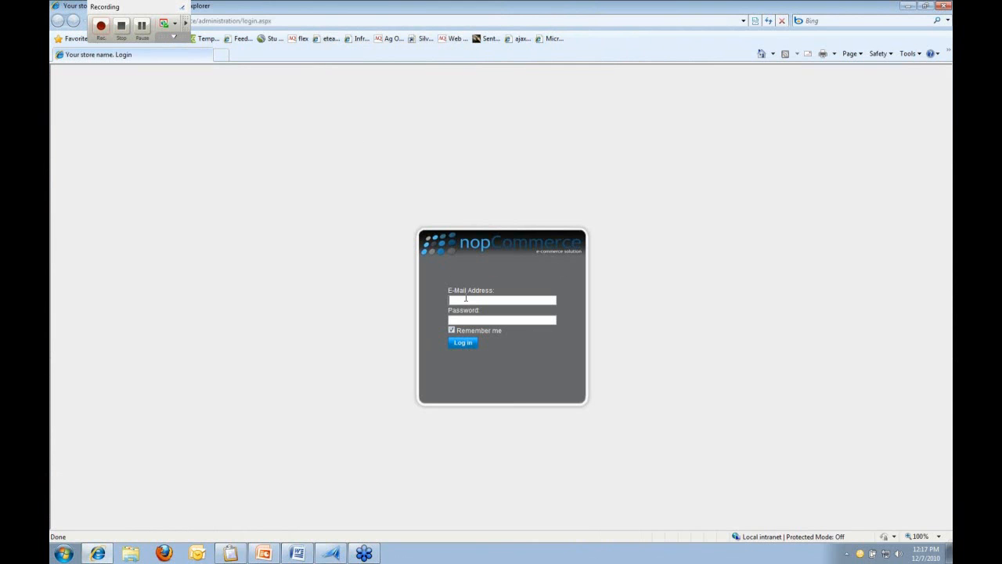
type("admin@yourstore.com")
left_click(461, 319)
type("admin")
left_click(452, 331)
left_click(460, 346)
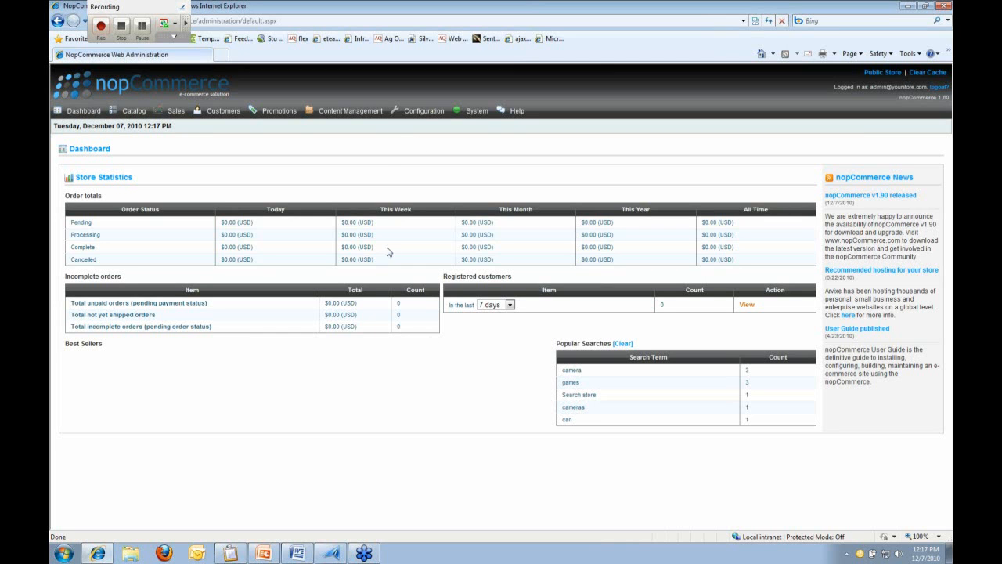
Go to Content Management > Manage Blog Entries and start a new blog entry
left_click(350, 113)
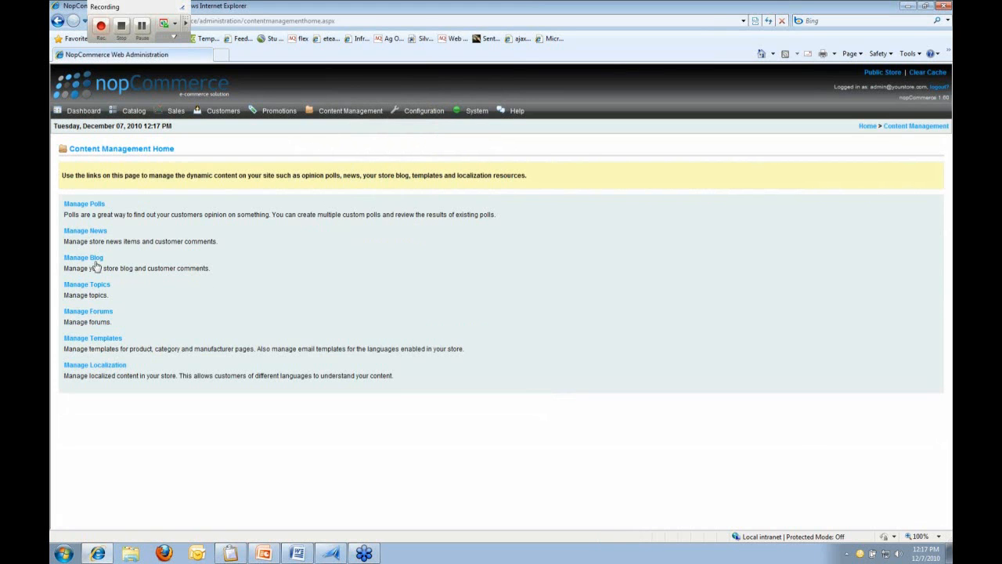
left_click(88, 259)
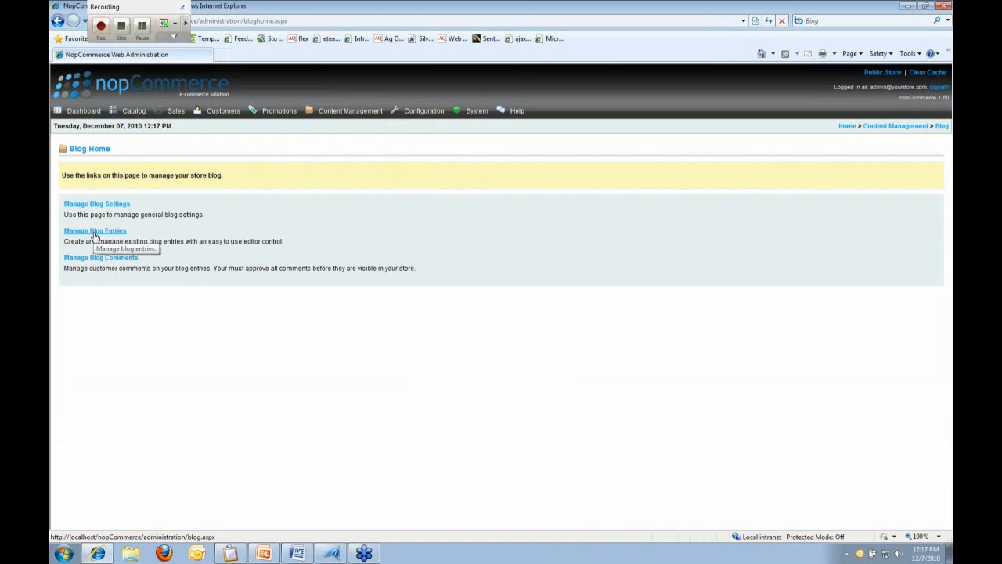
left_click(94, 231)
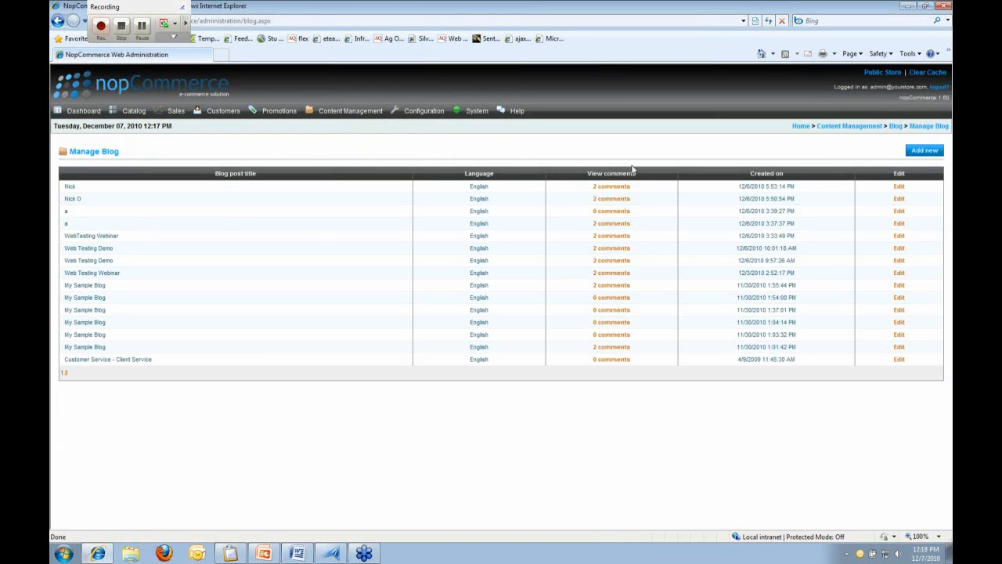
left_click(924, 151)
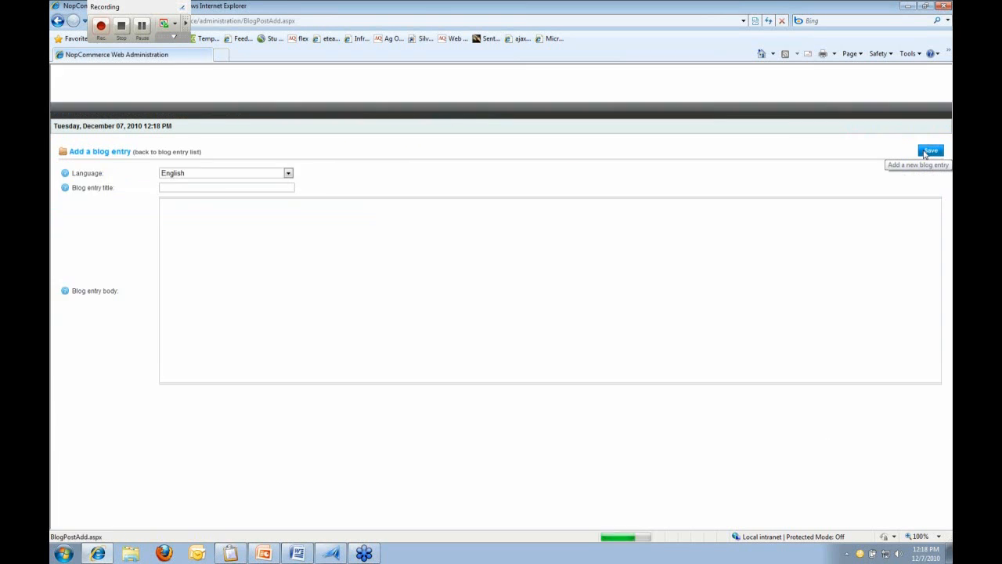
Enter title 'Webinar' and body 'Web testing with TestComplete', save, and return to the entry list
left_click(243, 186)
type("Webinar")
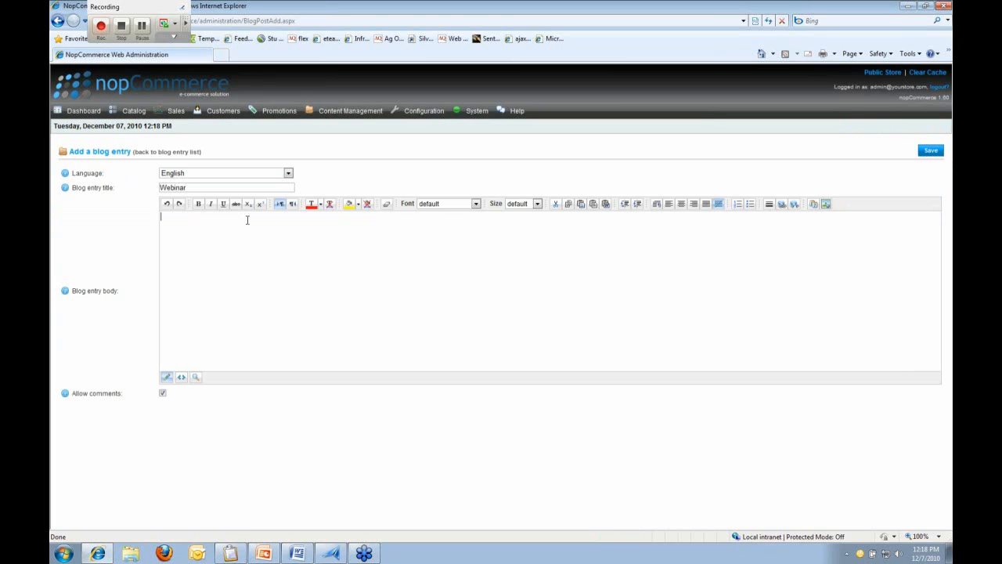
type("Web testing with Tel")
type("tComplete")
left_click(928, 157)
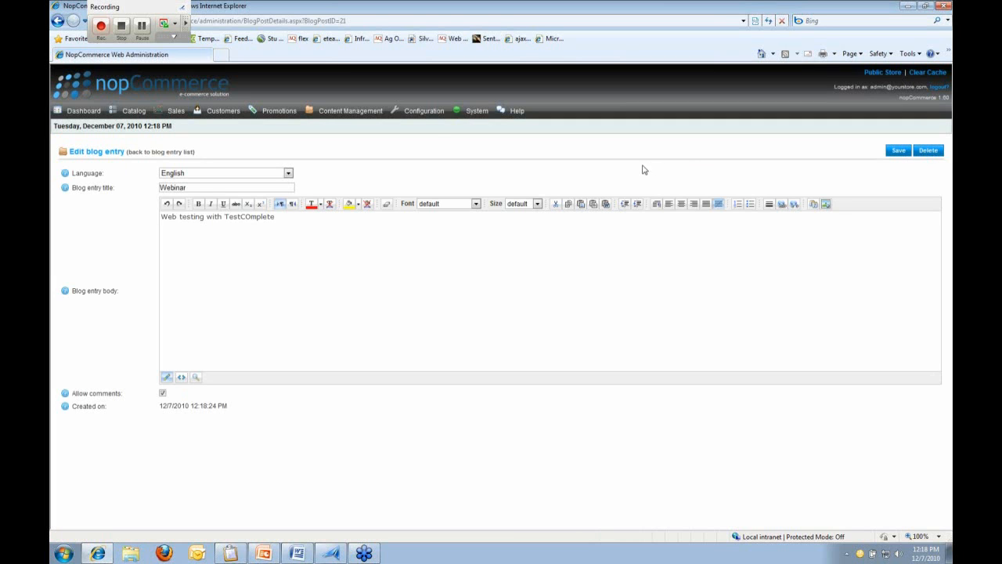
left_click(909, 149)
left_click(164, 153)
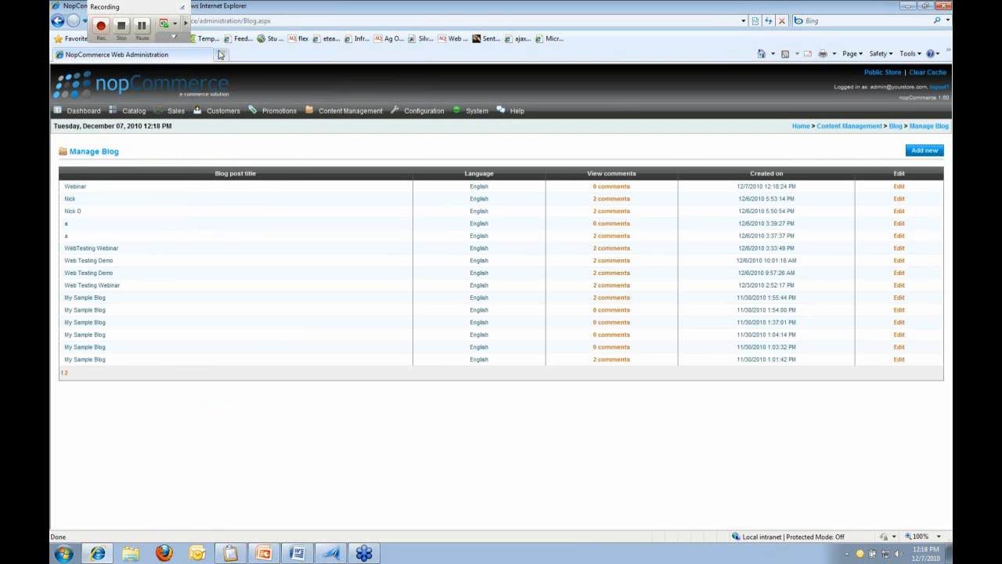
Load the public store at localhost/nopCommerce/ and open the Webinar post's comments from the Blog page
left_click(200, 21)
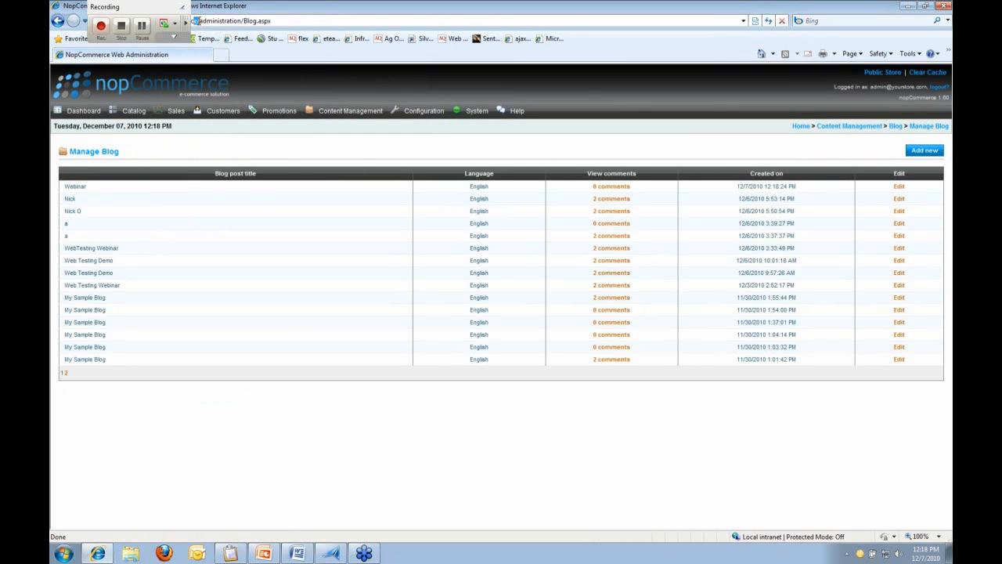
key("BackSpace")
key("Return")
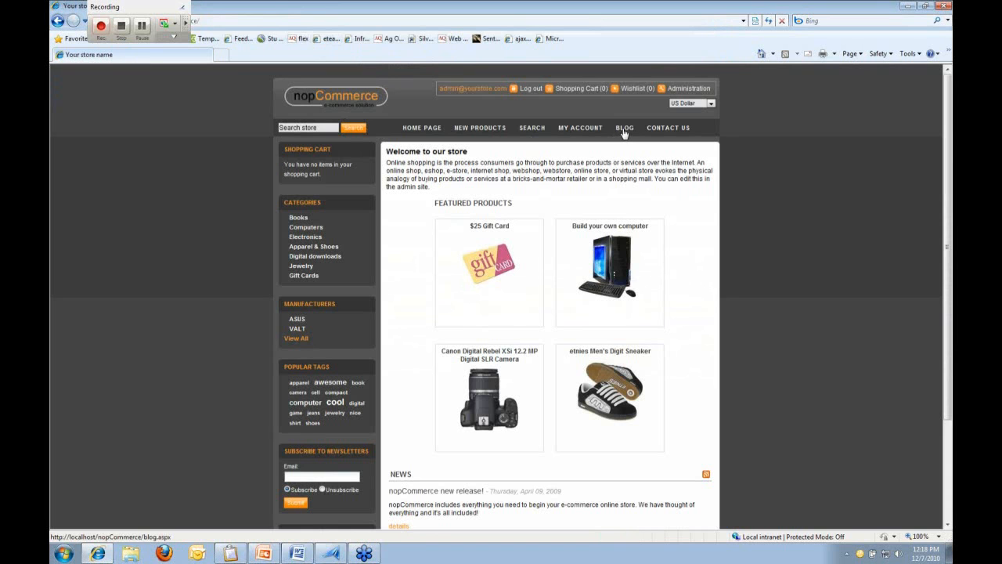
left_click(624, 130)
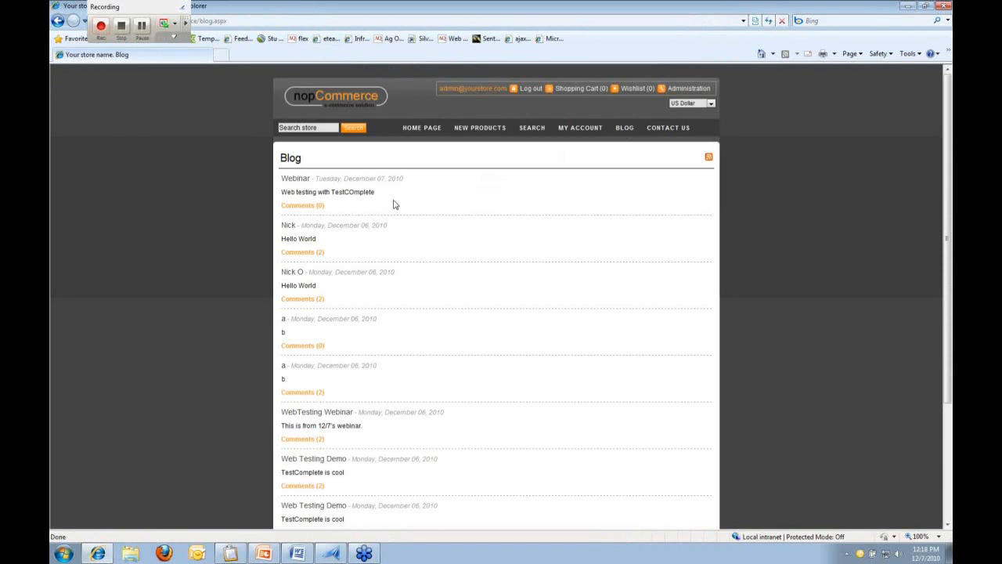
left_click(310, 207)
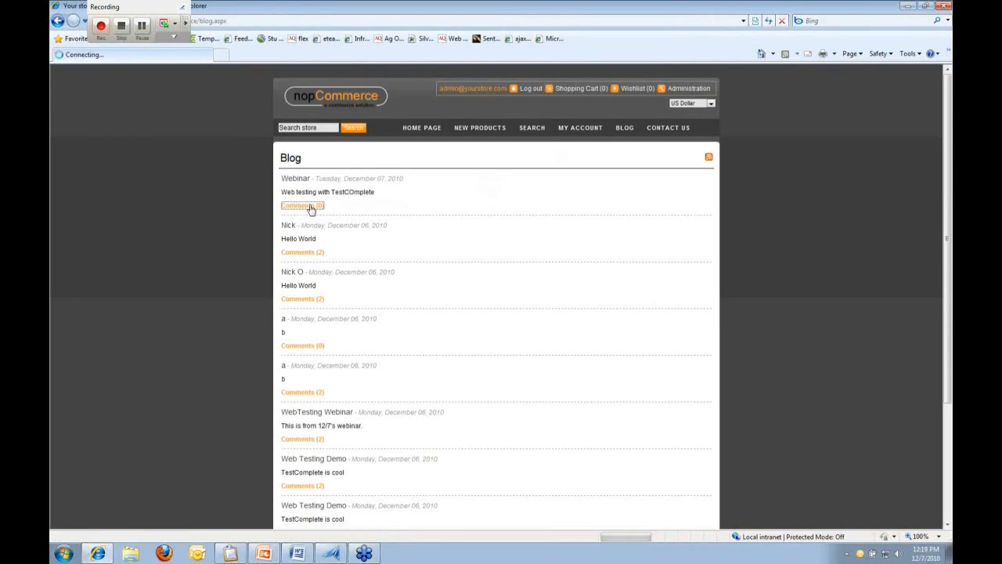
Post the comments 'This is comment ` 1' and 'Hello World', then close Internet Explorer
left_click(350, 252)
type("This is comment ` 1")
left_click(583, 312)
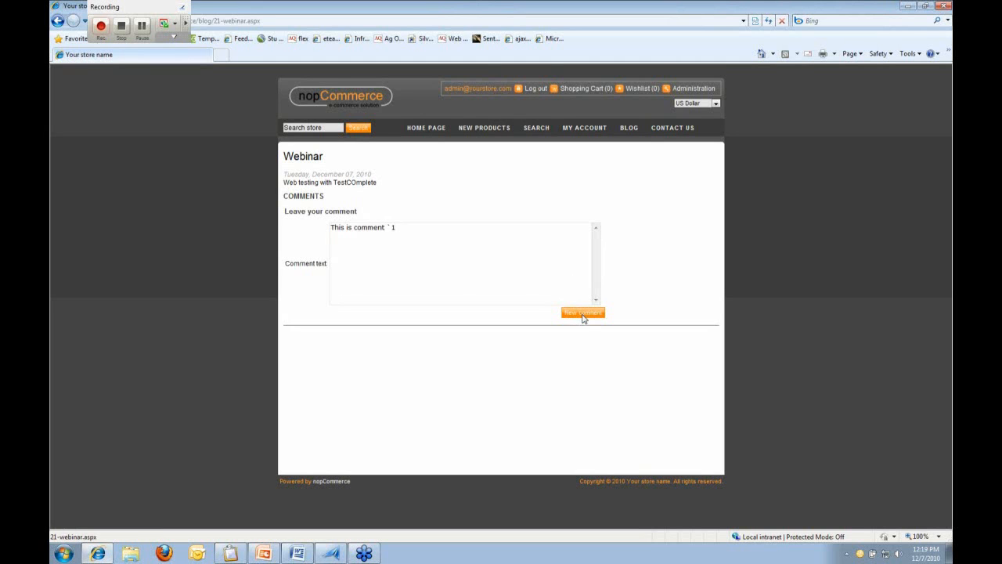
left_click(448, 261)
type("Hello World")
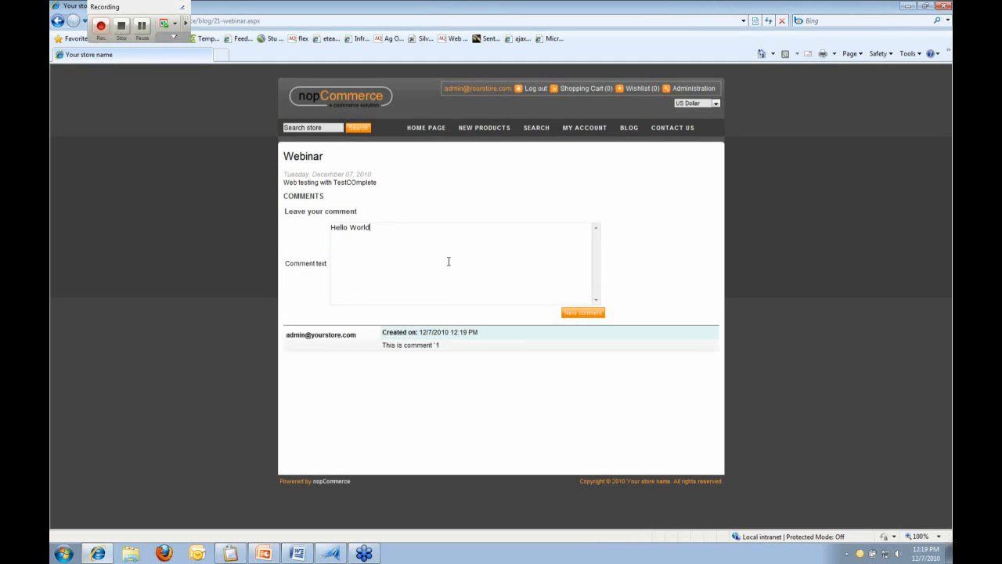
left_click(583, 314)
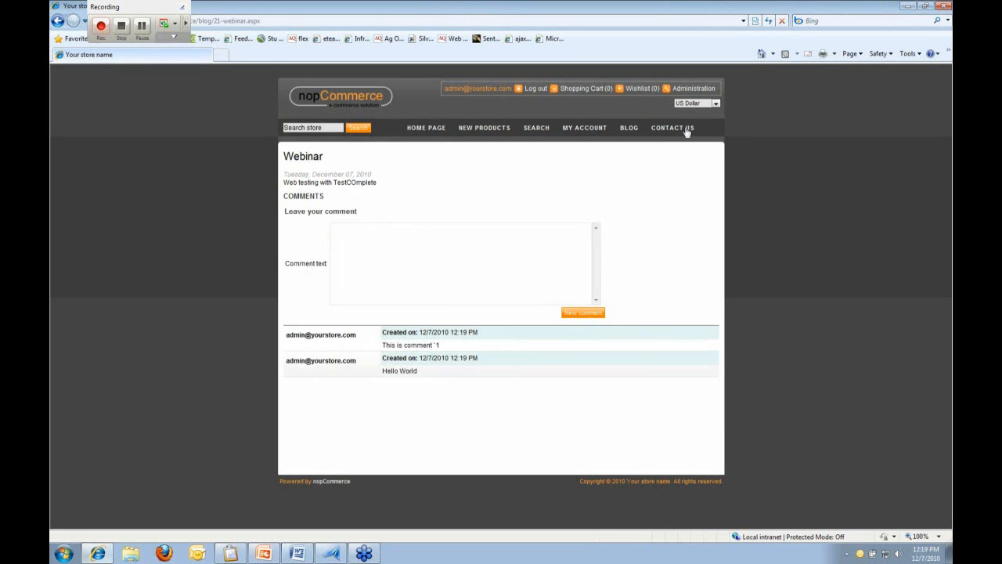
left_click(942, 7)
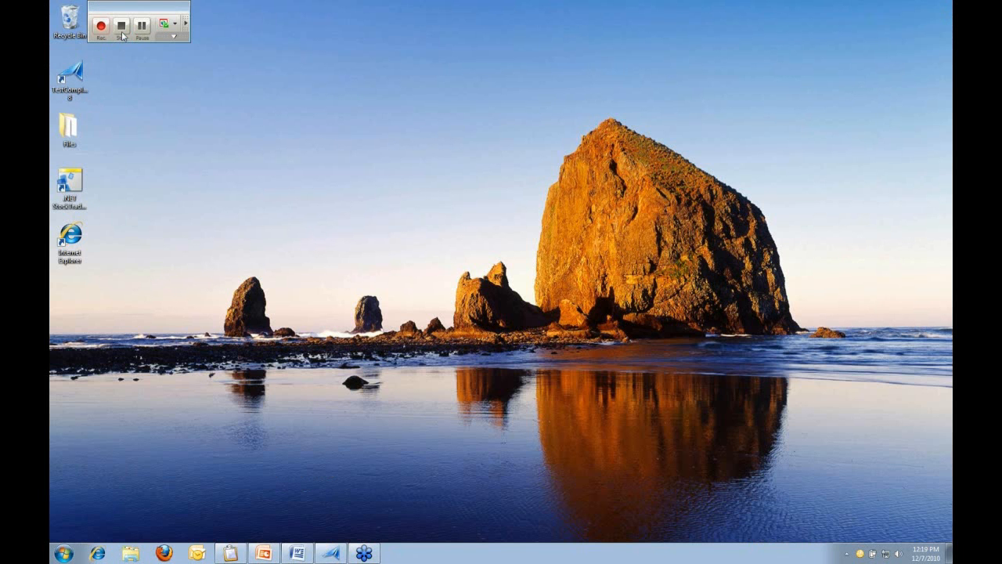
Stop recording so the admin login and blog steps are saved as keyword test Test3
left_click(121, 28)
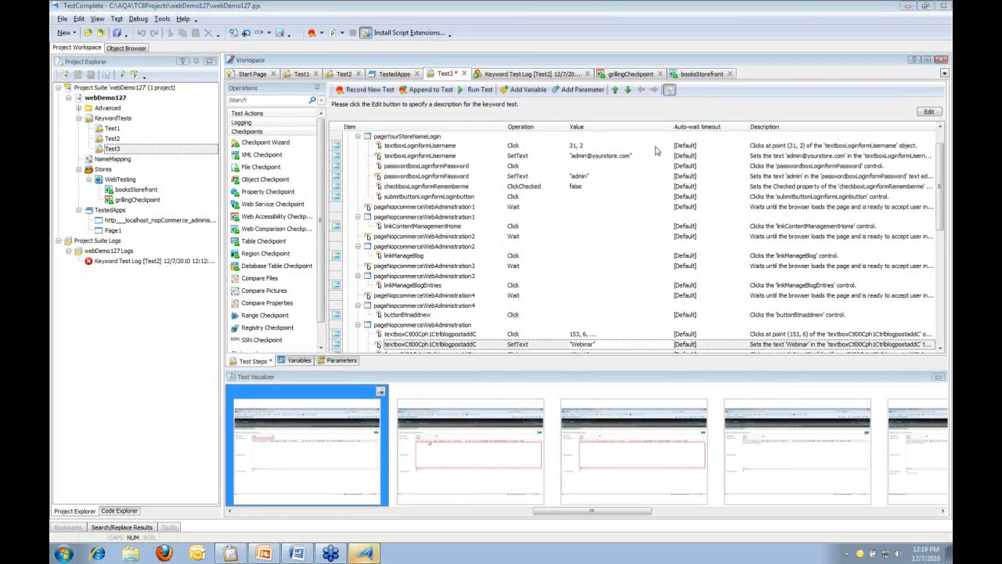
Find and select the Keys step in Test3 that types the blog body text
left_click(429, 170)
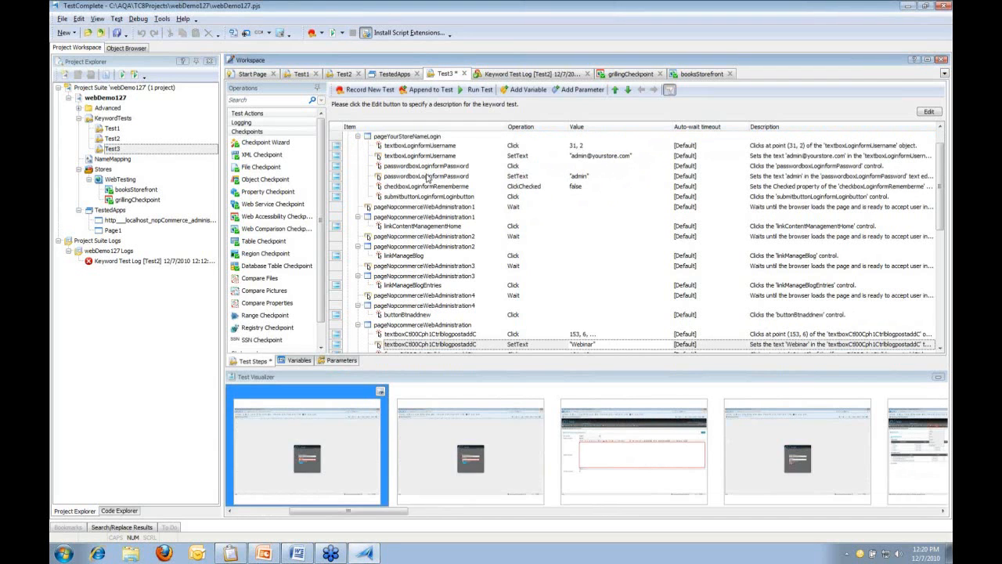
scroll(428, 177, "up", 3)
scroll(428, 177, "down", 4)
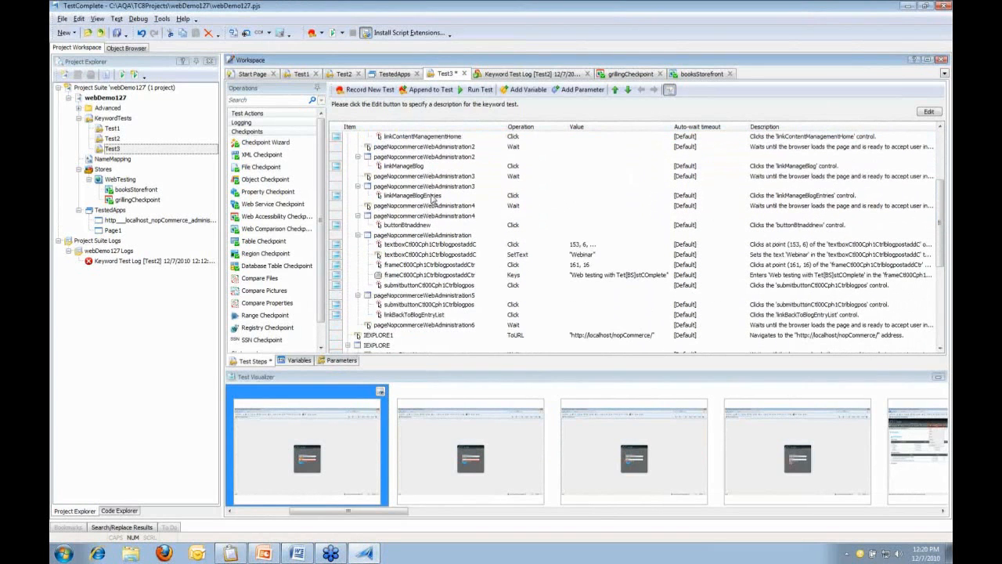
left_click(509, 277)
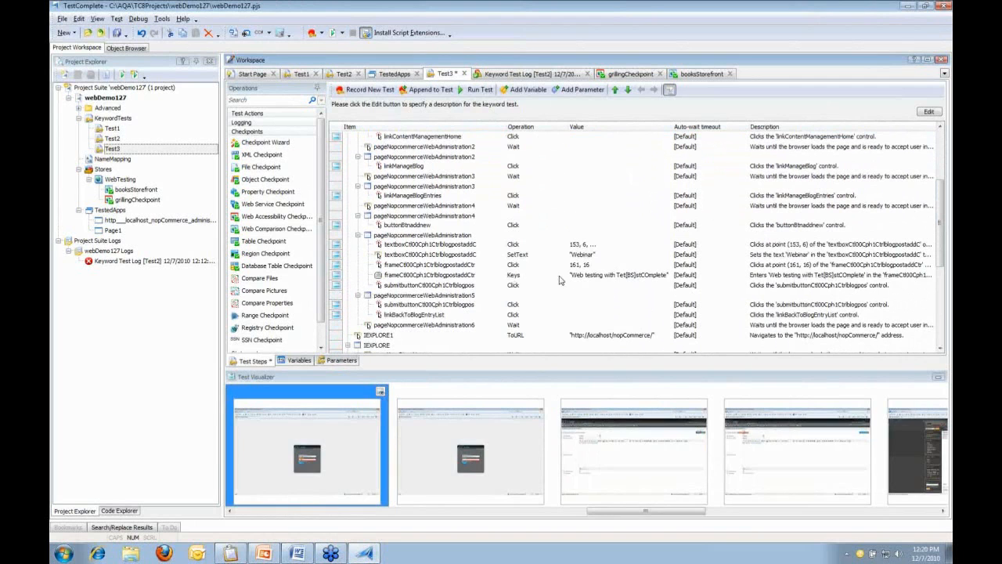
left_click(587, 279)
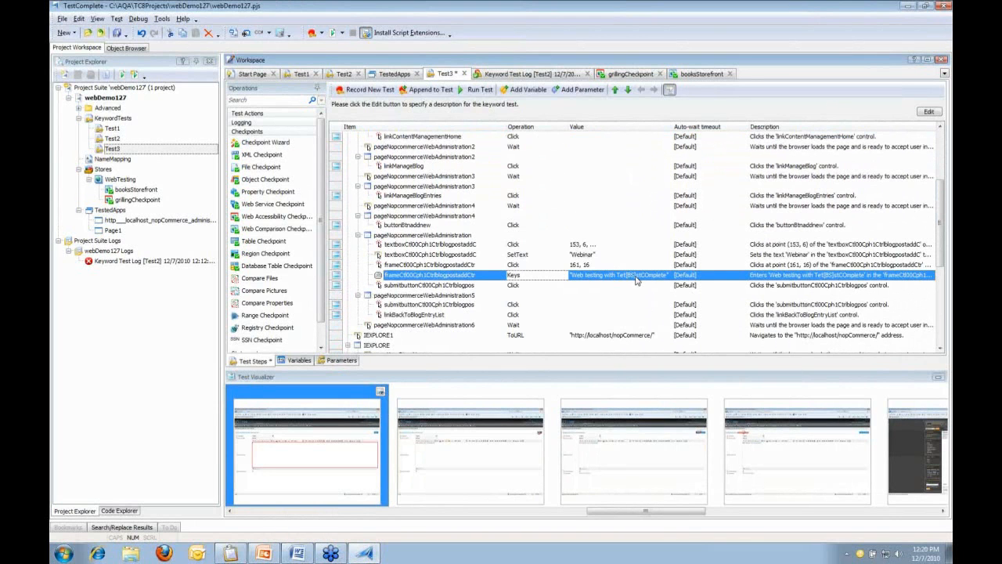
left_click(635, 279)
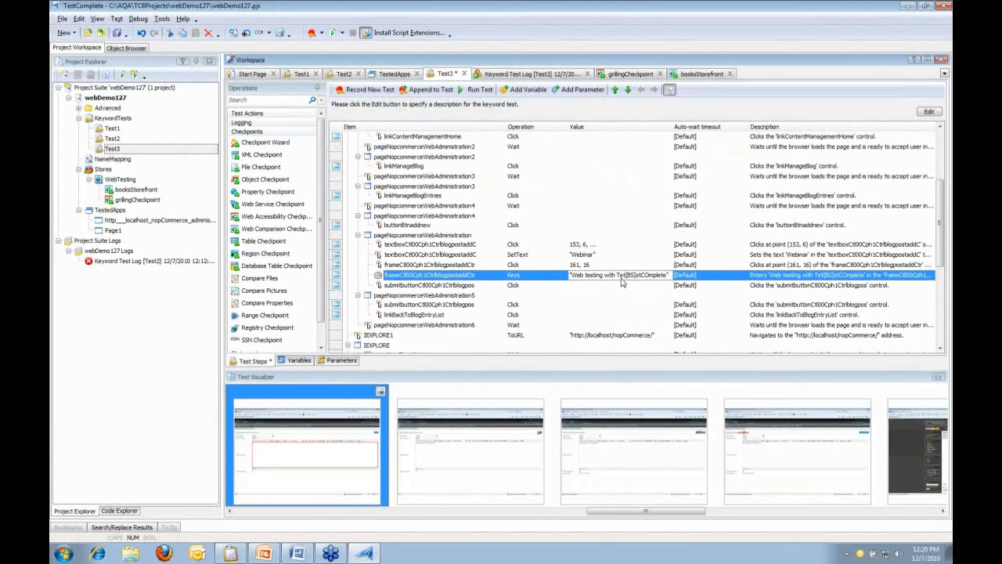
Correct the Keys value to 'Web testing with TestComplete', save the project, and run Test3
left_click(668, 276)
left_click(565, 221)
key("BackSpace")
key("BackSpace")
key("BackSpace")
key("BackSpace")
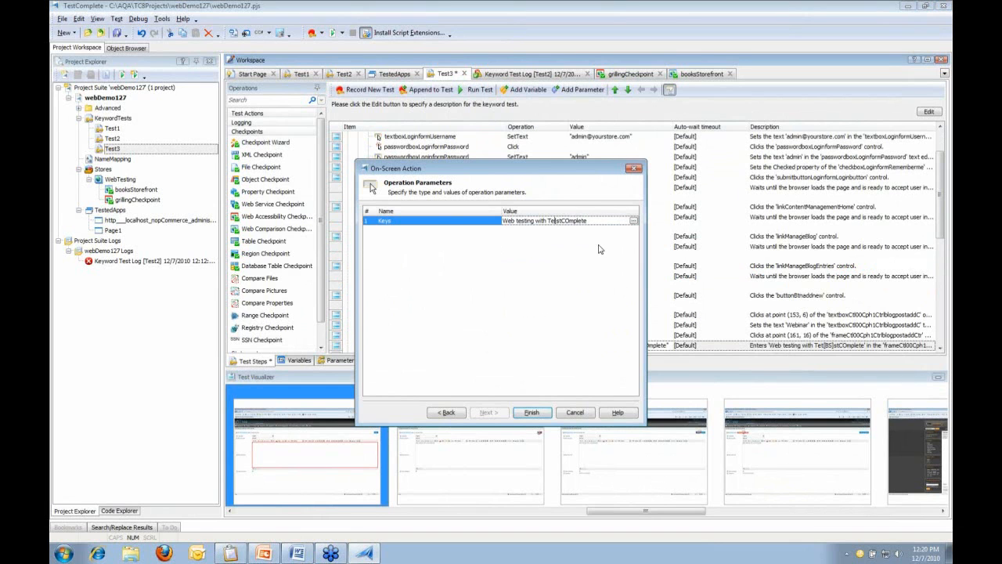
key("BackSpace")
key("shift+Left")
type("o")
left_click(546, 413)
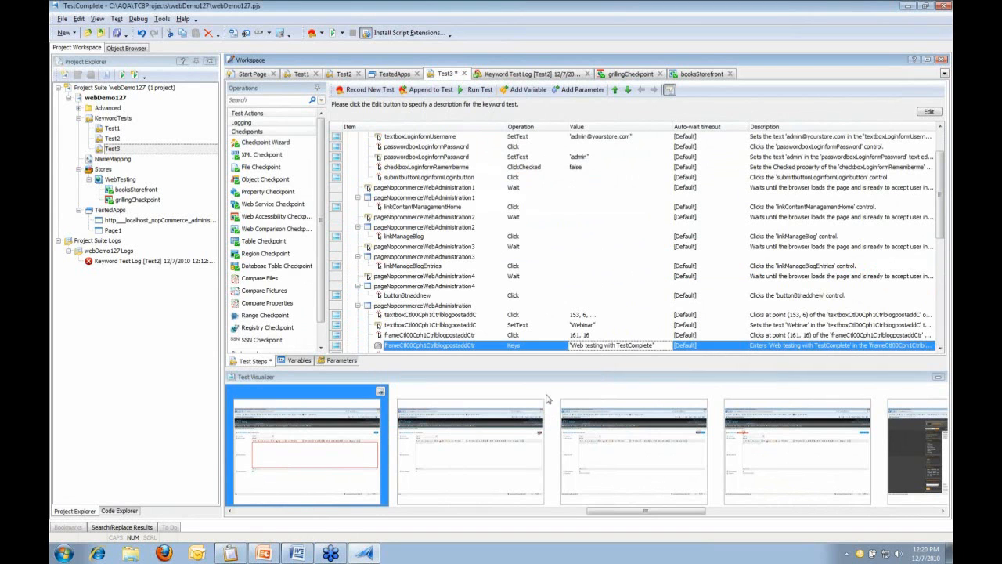
left_click(116, 33)
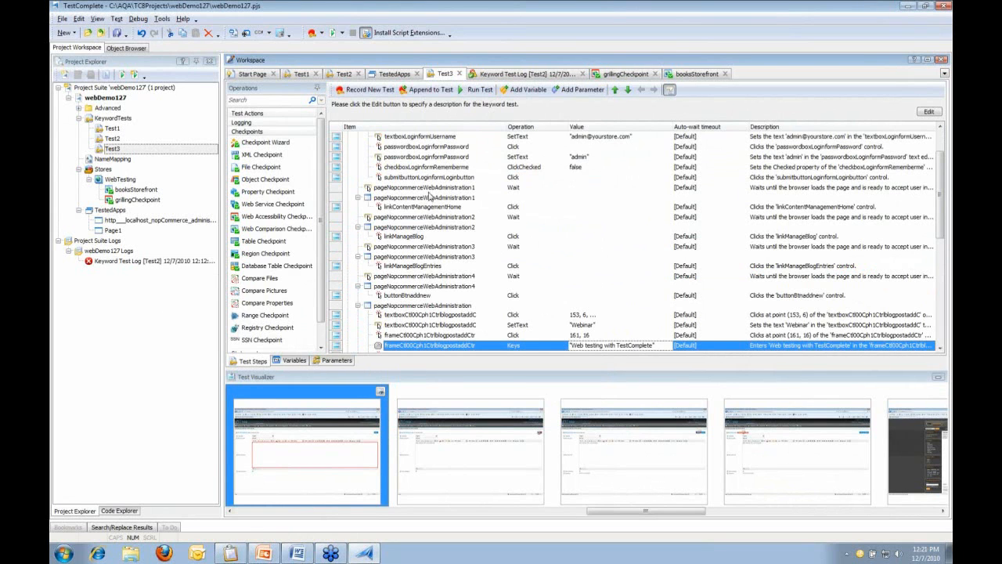
left_click(475, 90)
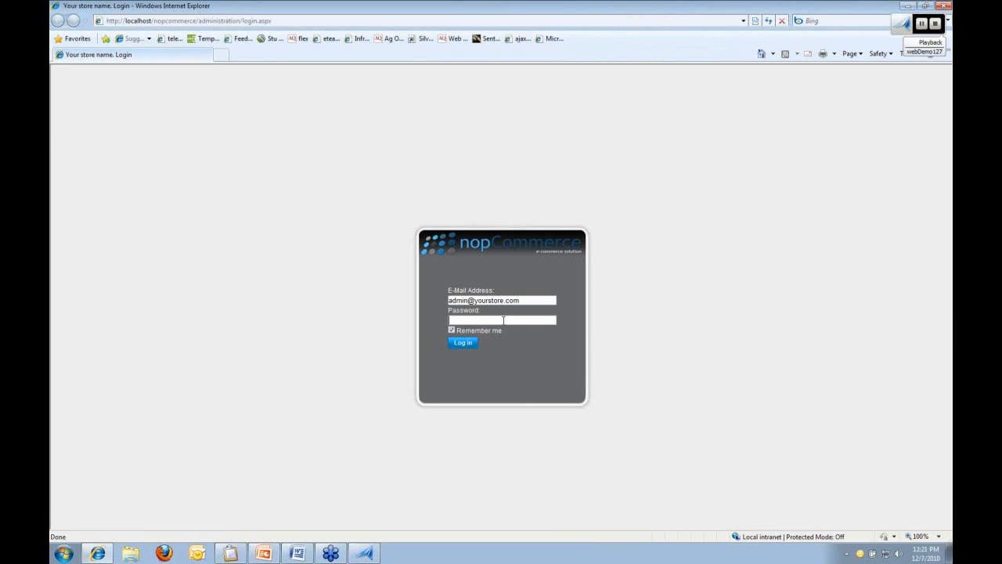
Sign in to the nopCommerce administration area and open the blog entries list
type("admin")
left_click(463, 343)
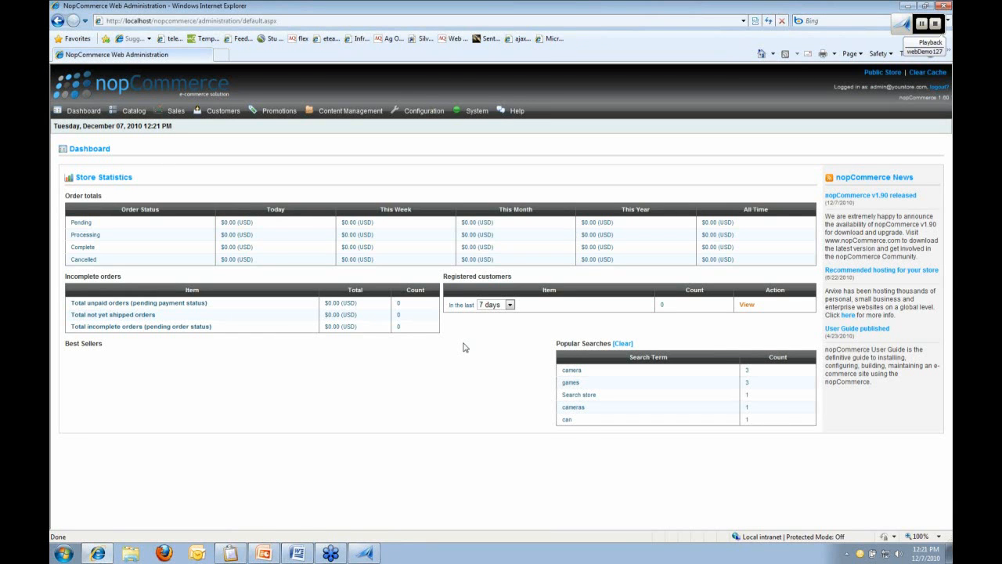
left_click(348, 112)
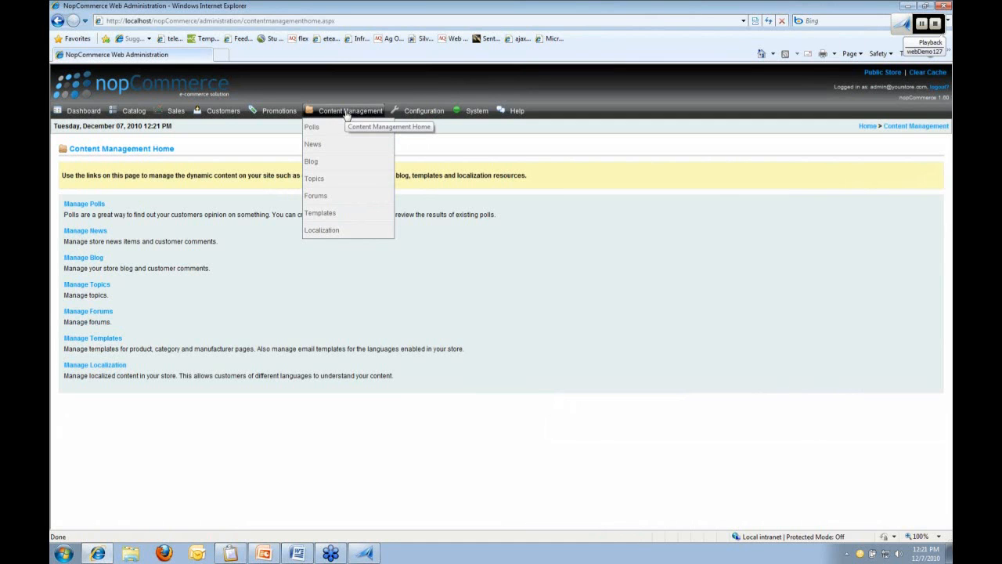
left_click(83, 257)
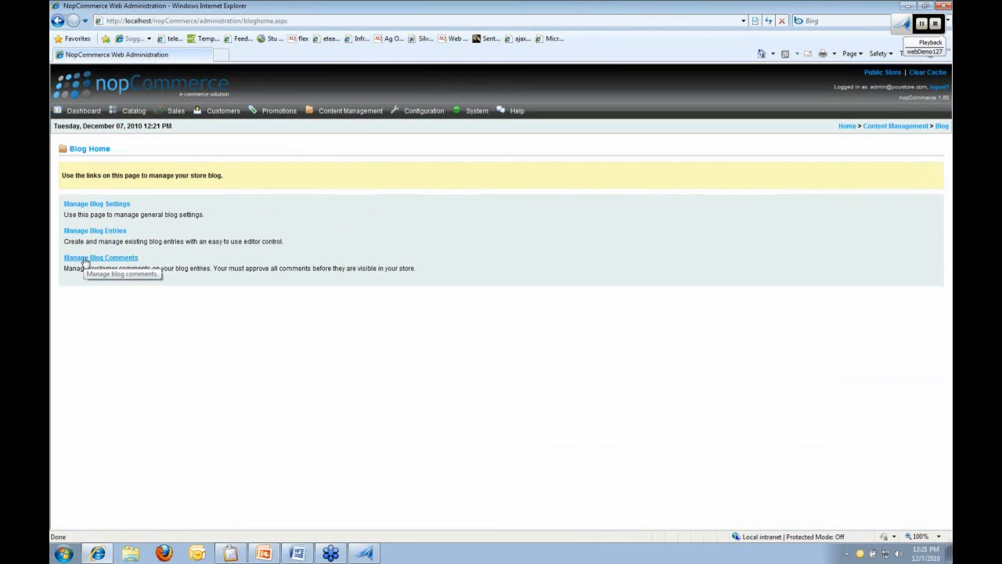
left_click(94, 231)
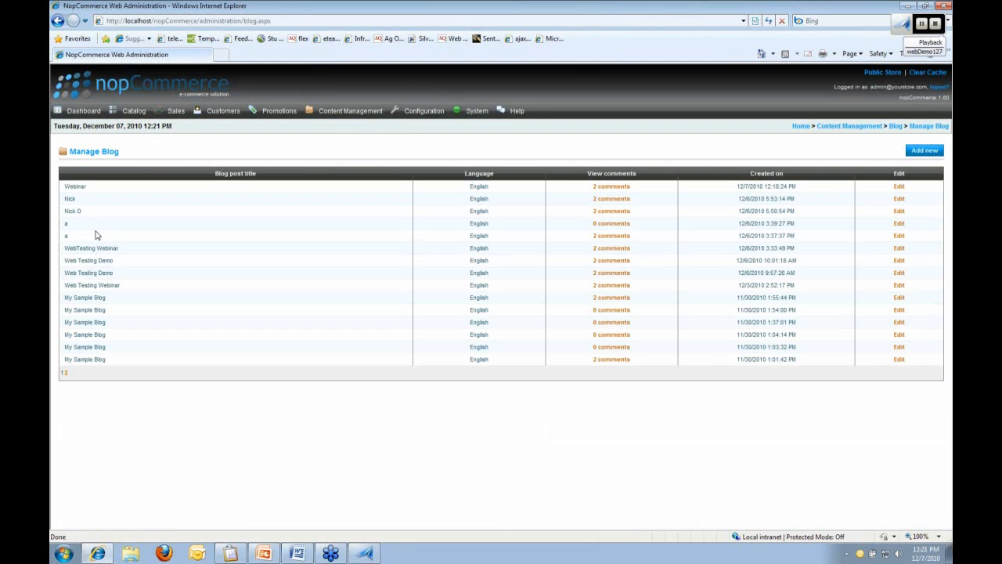
Add and save blog entry 'Webinar' with body 'Web testing with TestComplete', then view the storefront blog
left_click(925, 153)
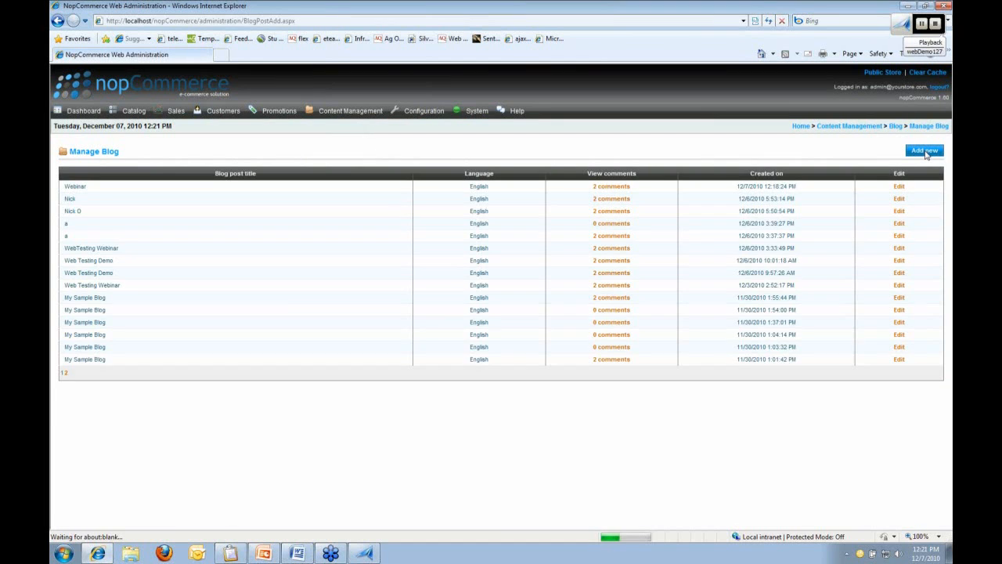
left_click(243, 186)
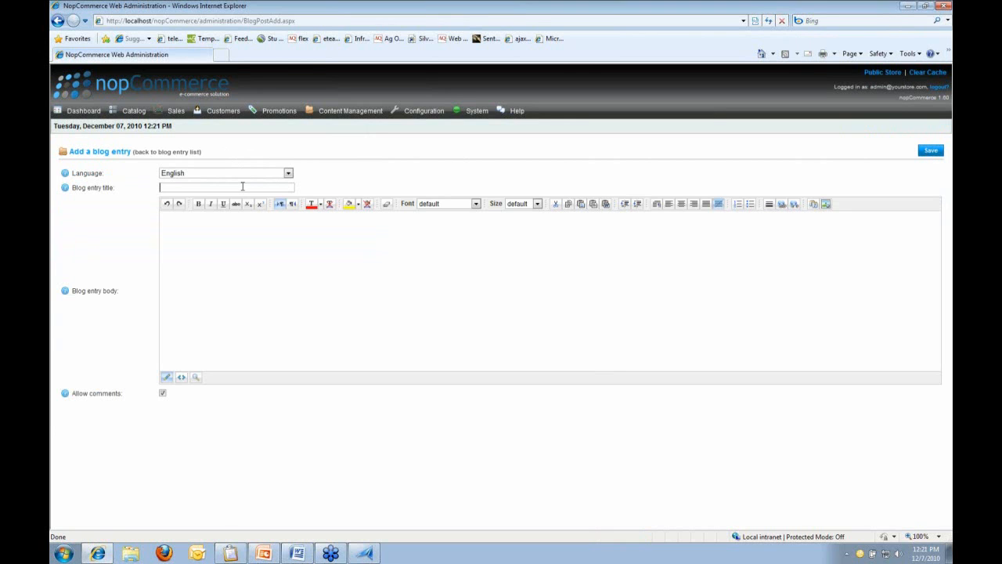
type("Webinar")
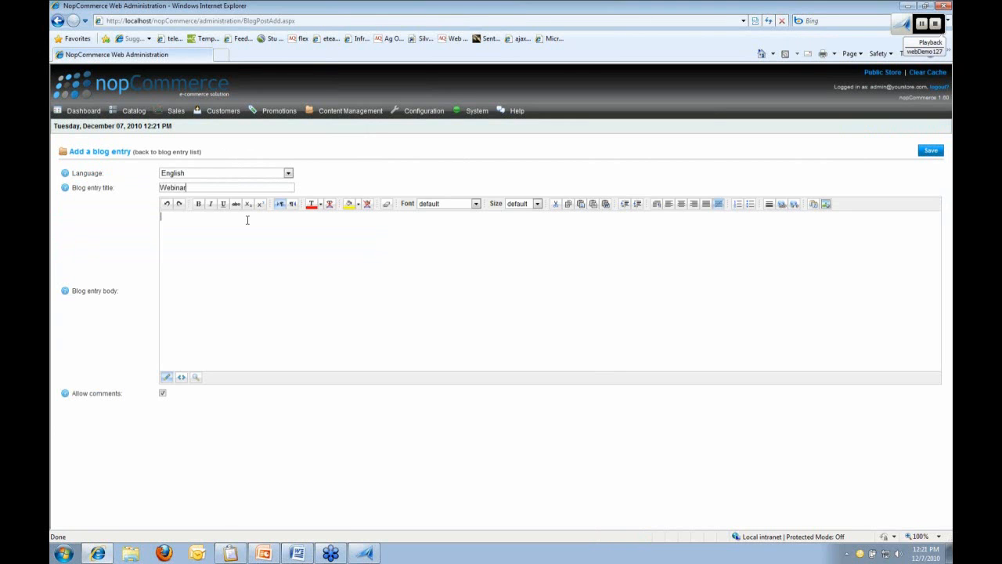
type("Web testing with TestComplete")
left_click(931, 151)
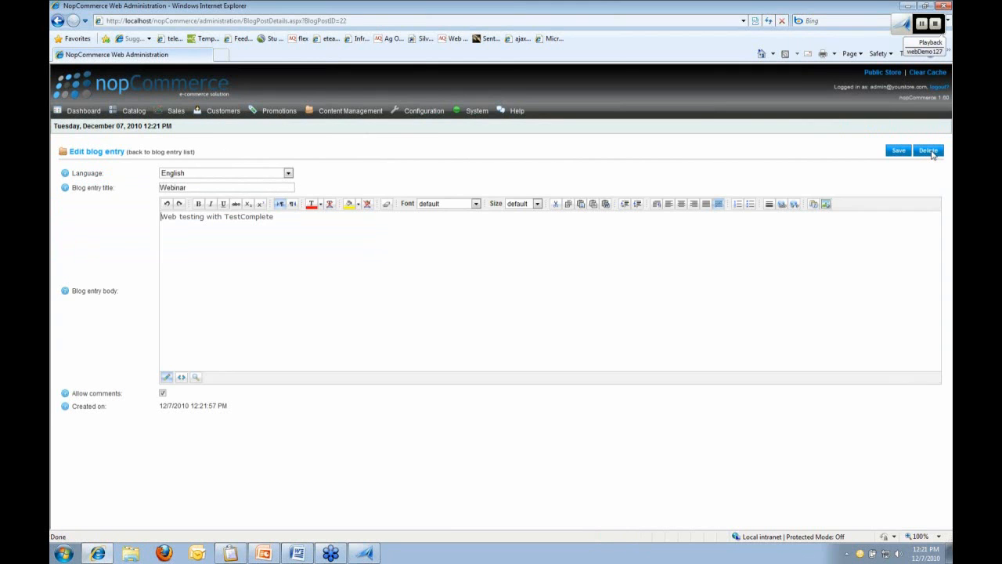
left_click(898, 151)
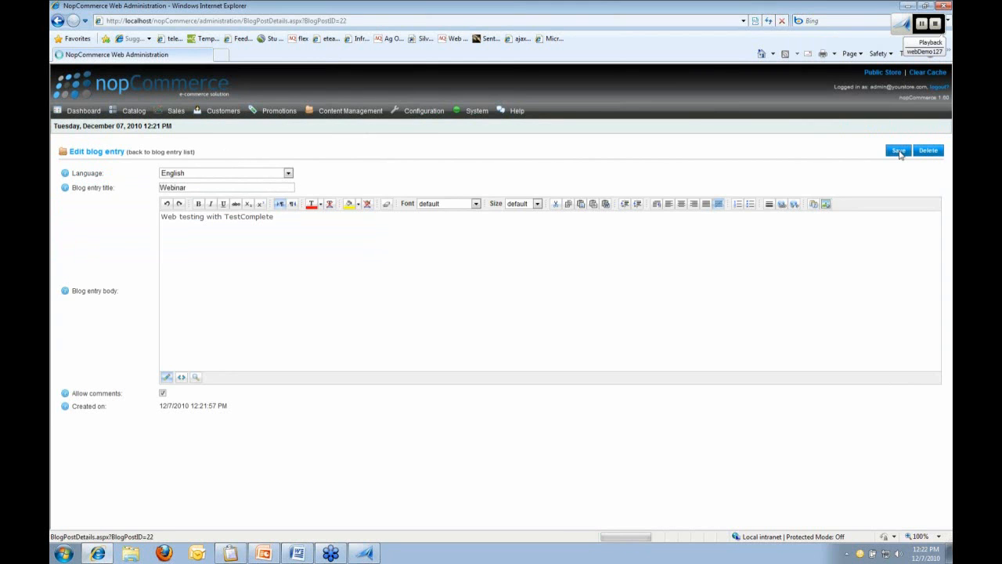
left_click(161, 152)
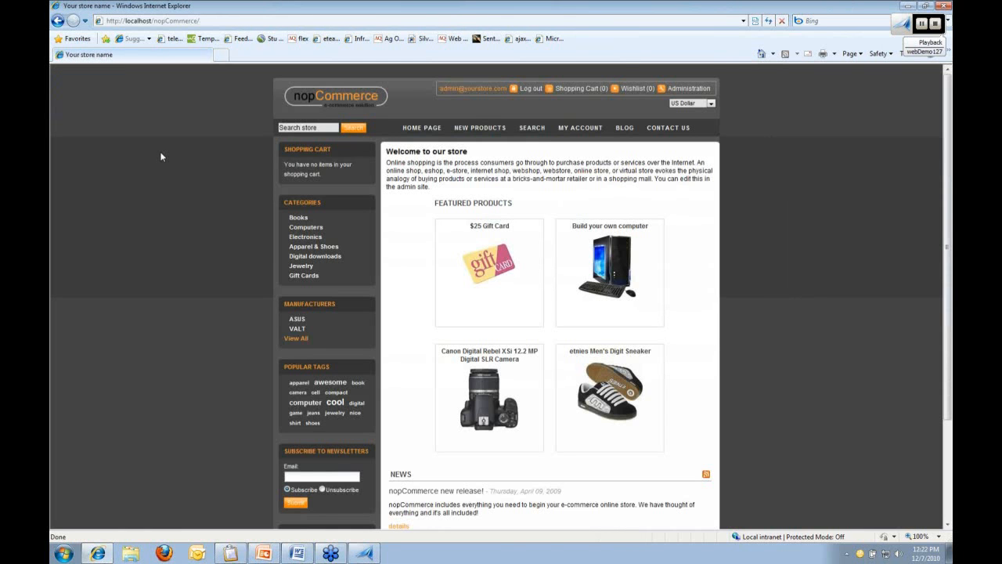
left_click(624, 129)
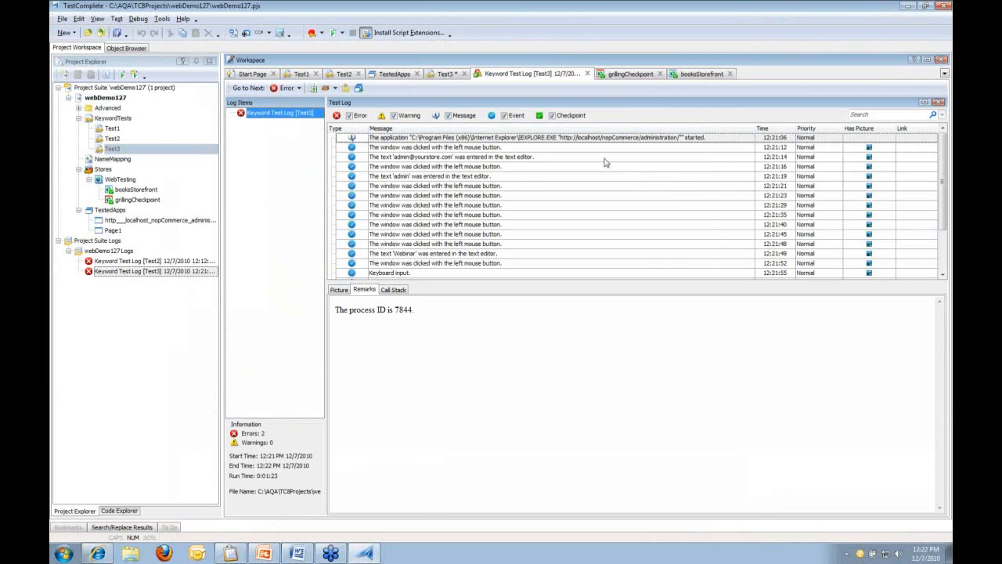
Review the Test3 log rows and the object-does-not-exist error's details
left_click(533, 156)
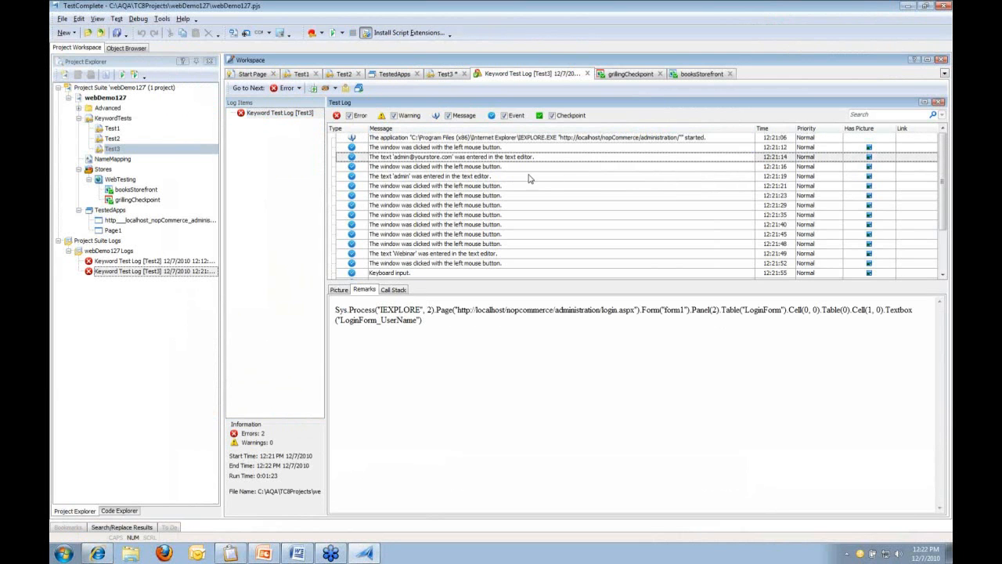
left_click(511, 166)
scroll(528, 176, "down", 2)
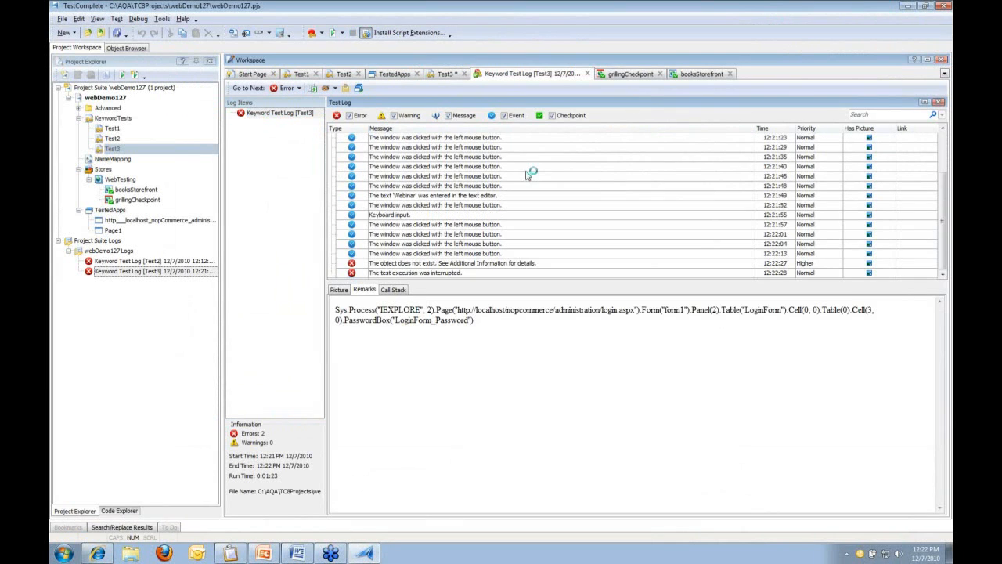
left_click(472, 266)
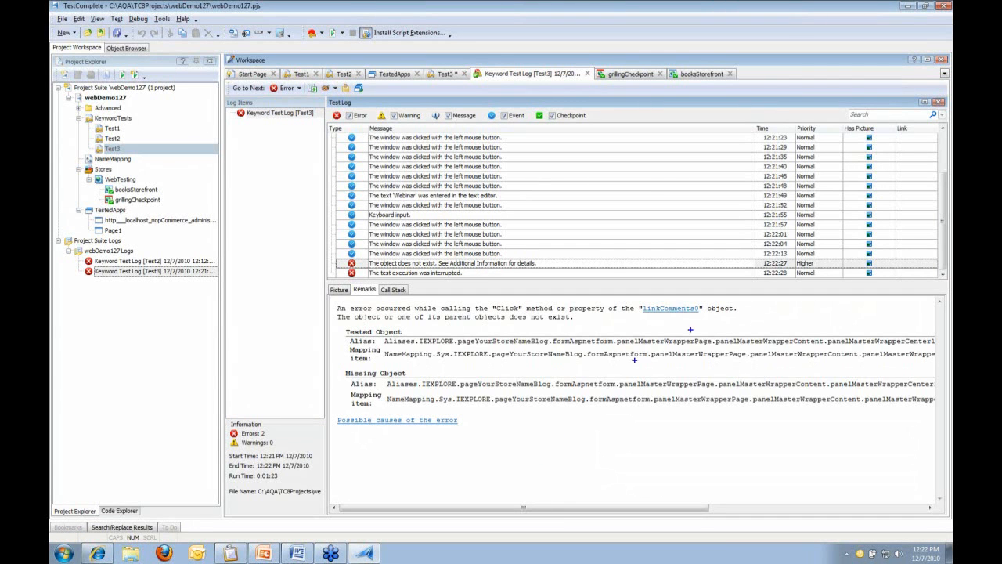
left_click_drag(736, 317, 331, 302)
Pick out the missing object name linkComments0, then jump to its failing keyword-test step
left_click(422, 509)
left_click_drag(422, 510, 634, 511)
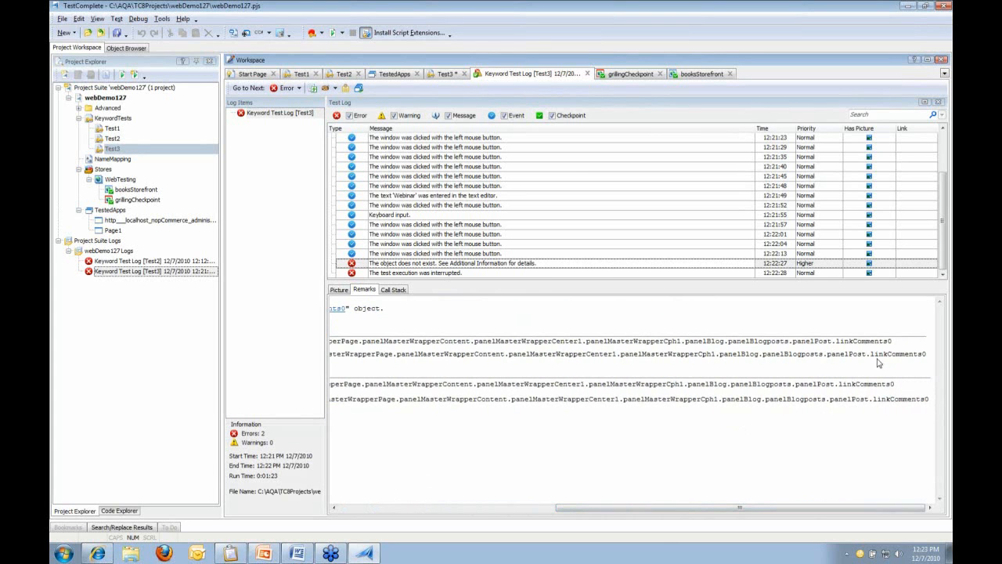
left_click_drag(870, 353, 927, 354)
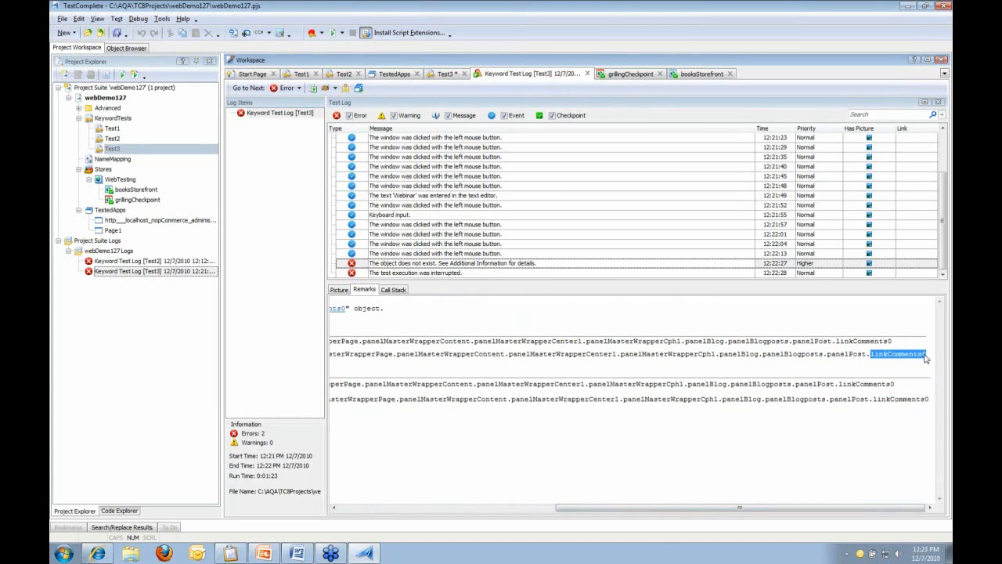
left_click_drag(874, 399, 929, 400)
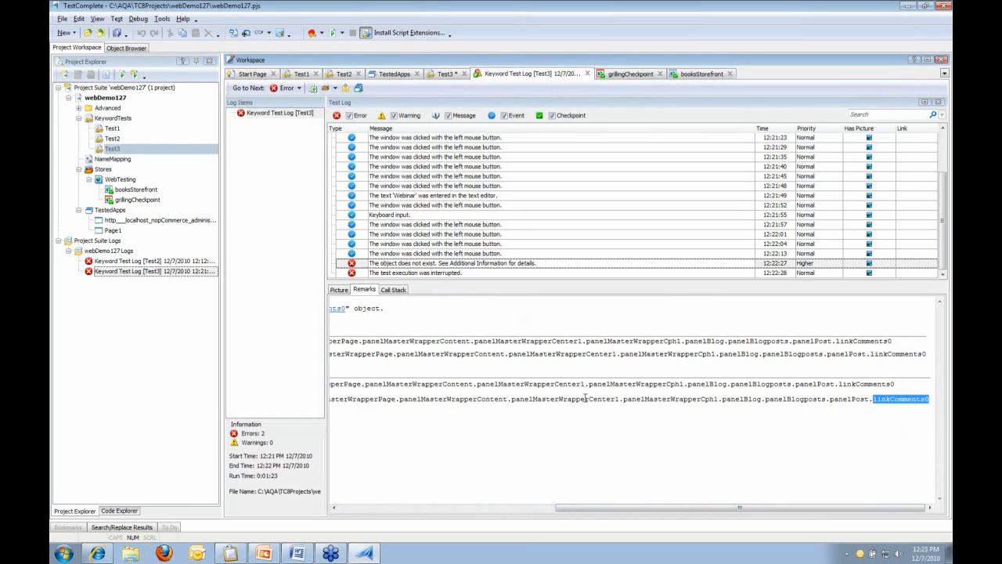
left_click(852, 398)
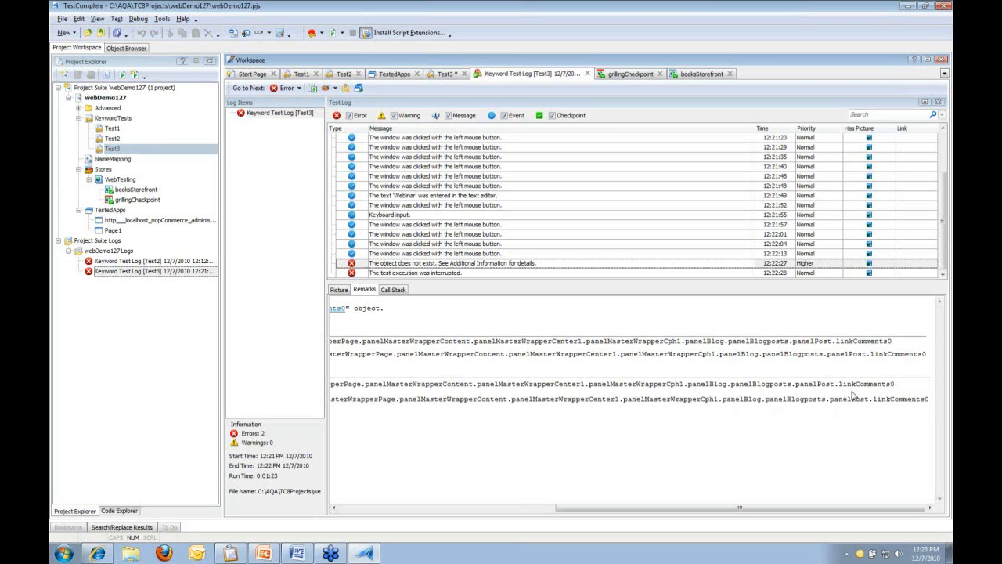
double_click(517, 268)
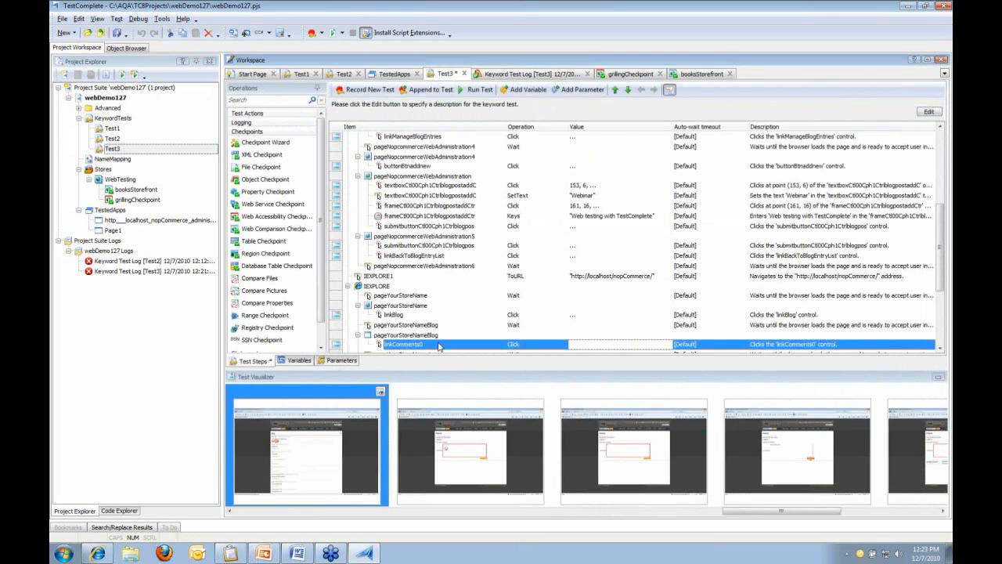
Show the linkComments0 step's object in NameMapping, then launch Object Spy
right_click(439, 346)
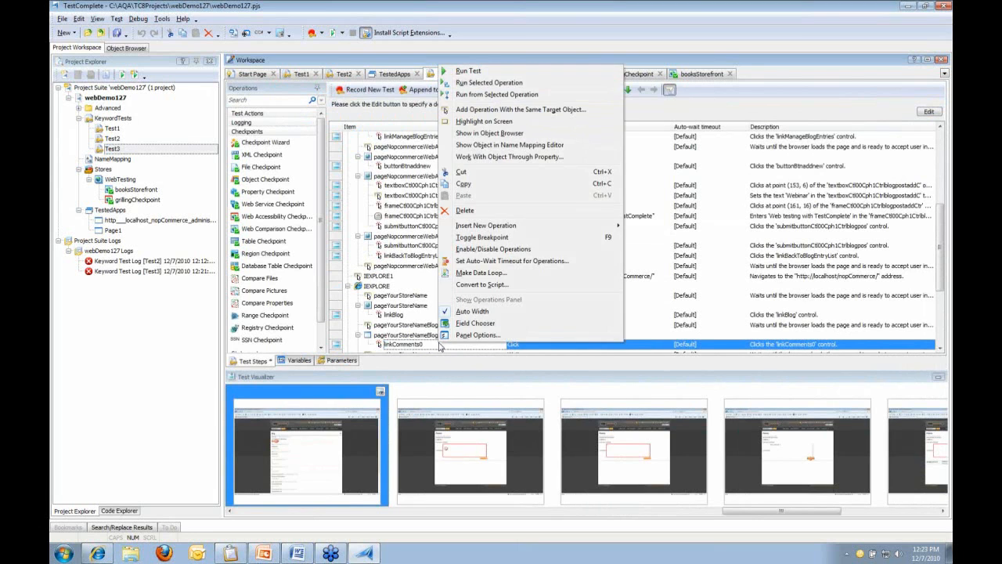
left_click(562, 145)
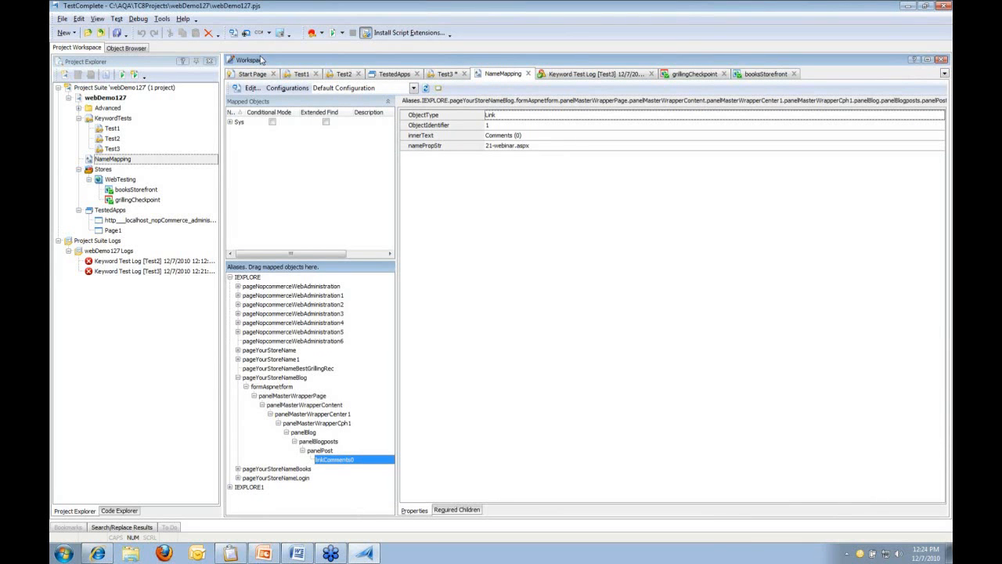
left_click(246, 35)
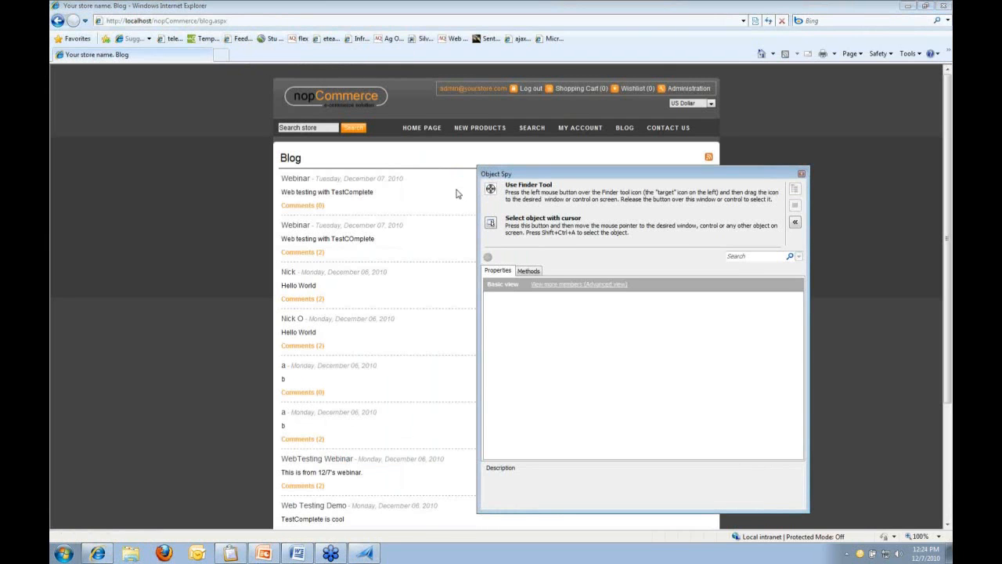
Capture the first Webinar post's Comments (0) link with Object Spy: Link(1), namePropStr 22-webinar.aspx
left_click_drag(493, 191, 309, 209)
left_click(309, 207)
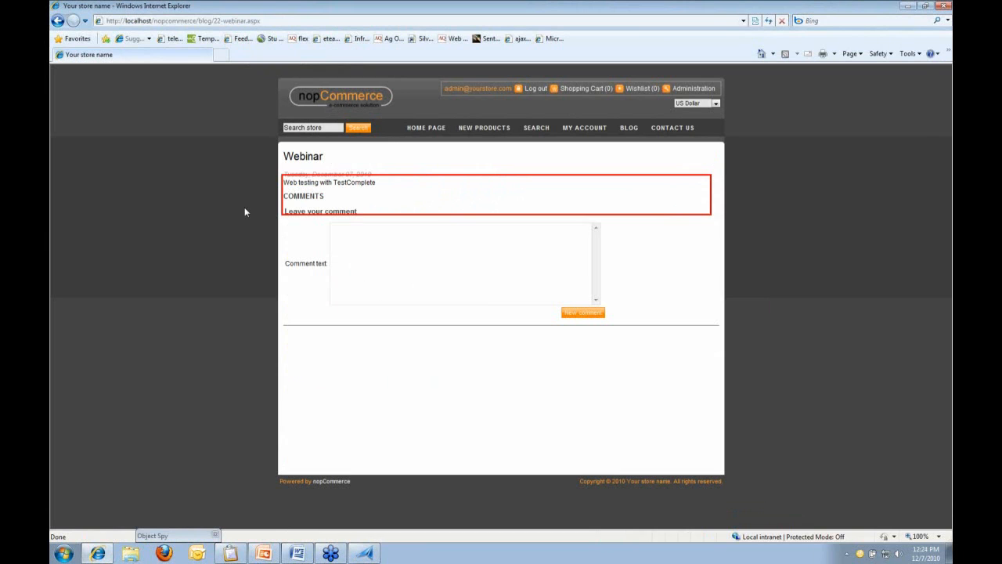
left_click(58, 23)
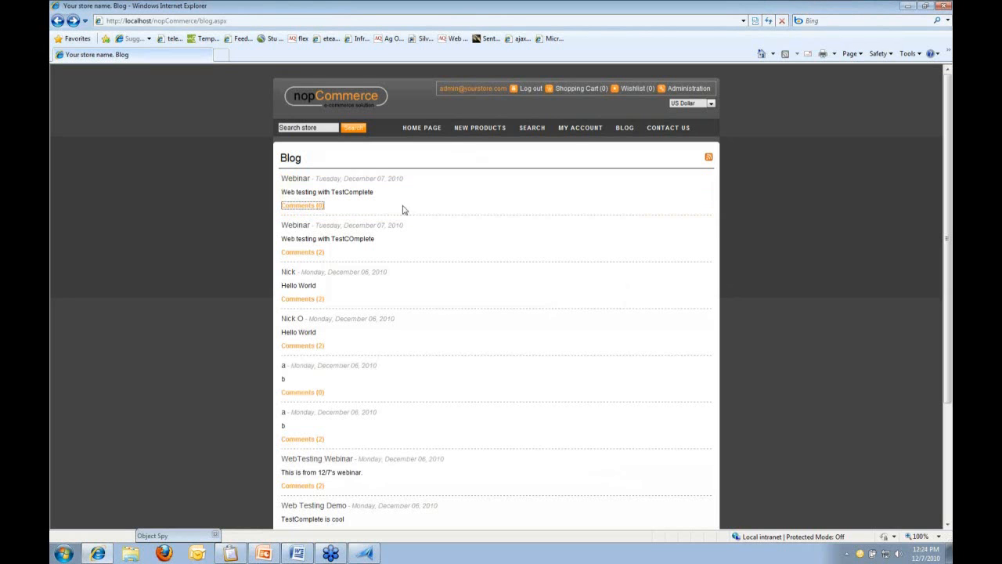
left_click(211, 536)
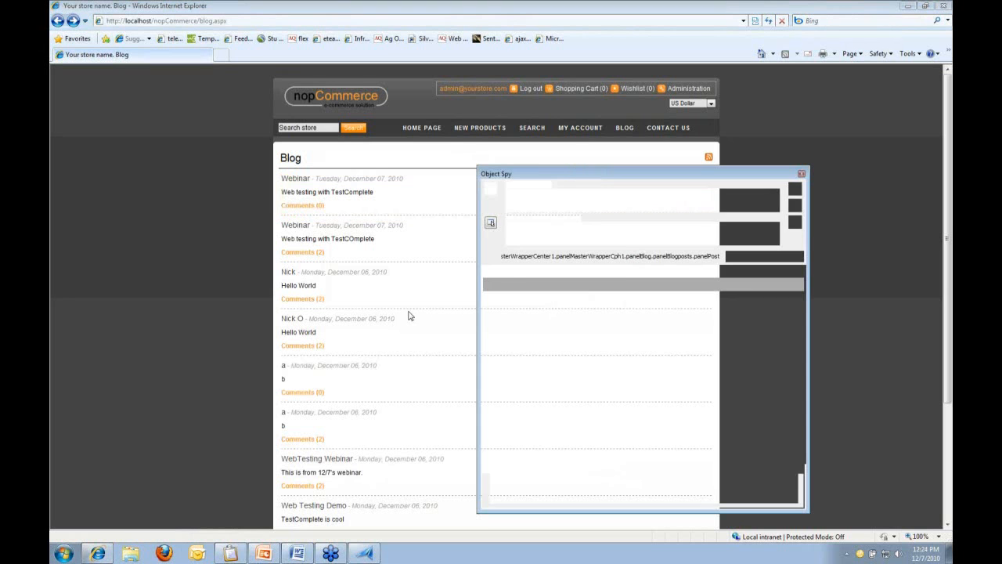
left_click_drag(490, 188, 314, 206)
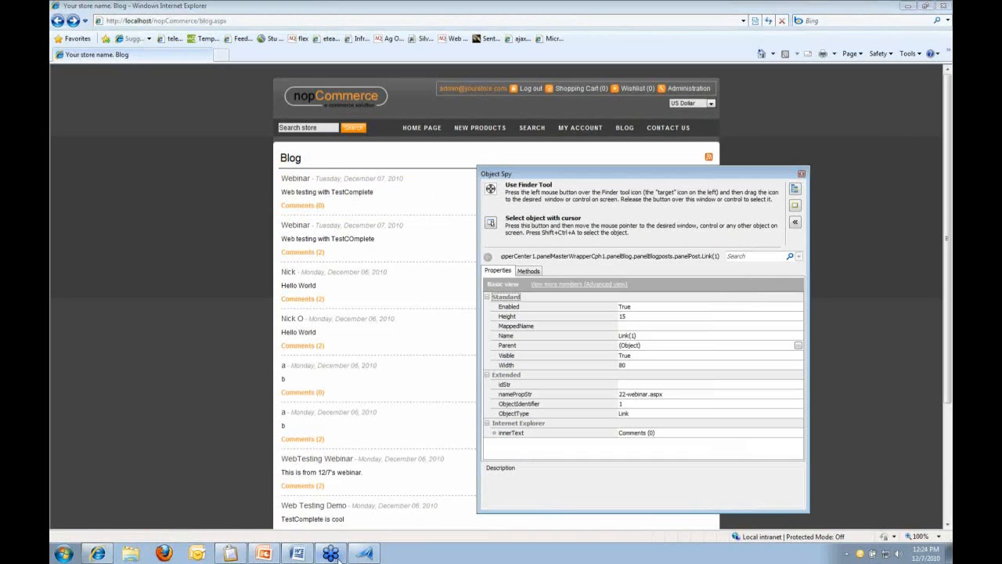
left_click(367, 553)
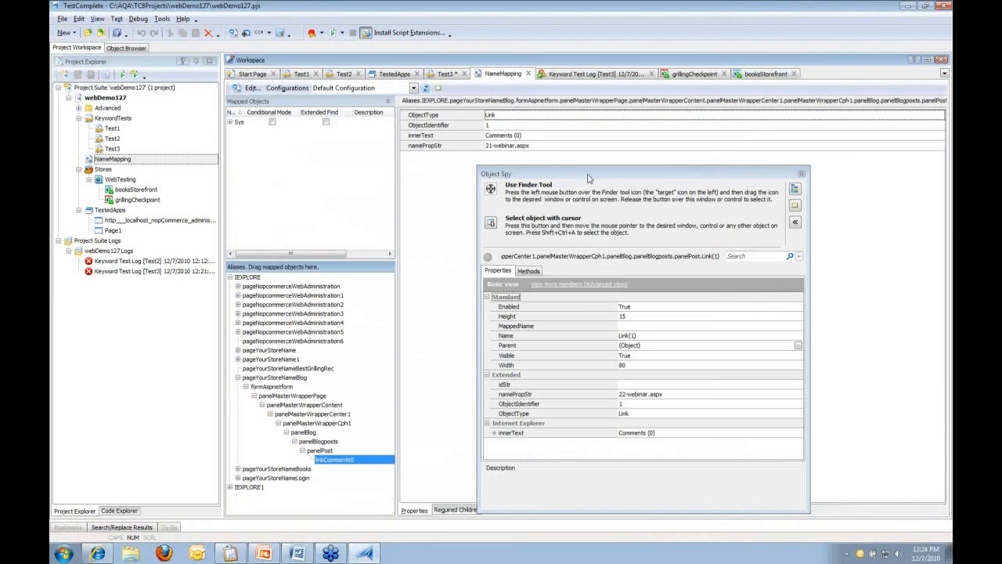
left_click_drag(589, 174, 698, 76)
Compare mapped and live ObjectType, ObjectIdentifier, innerText and namePropStr (21- vs 22-webinar.aspx), then close Object Spy
left_click(529, 115)
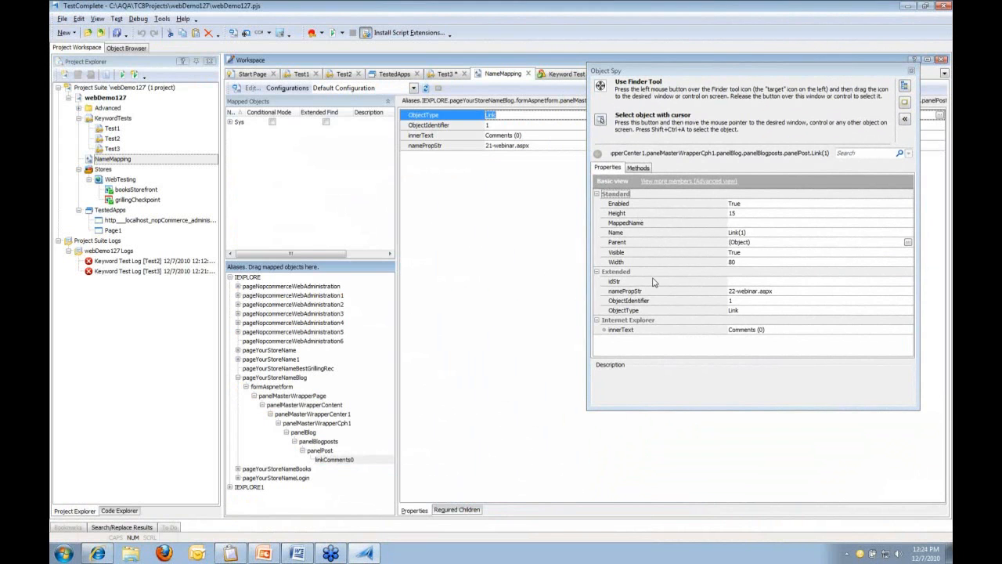
left_click(654, 310)
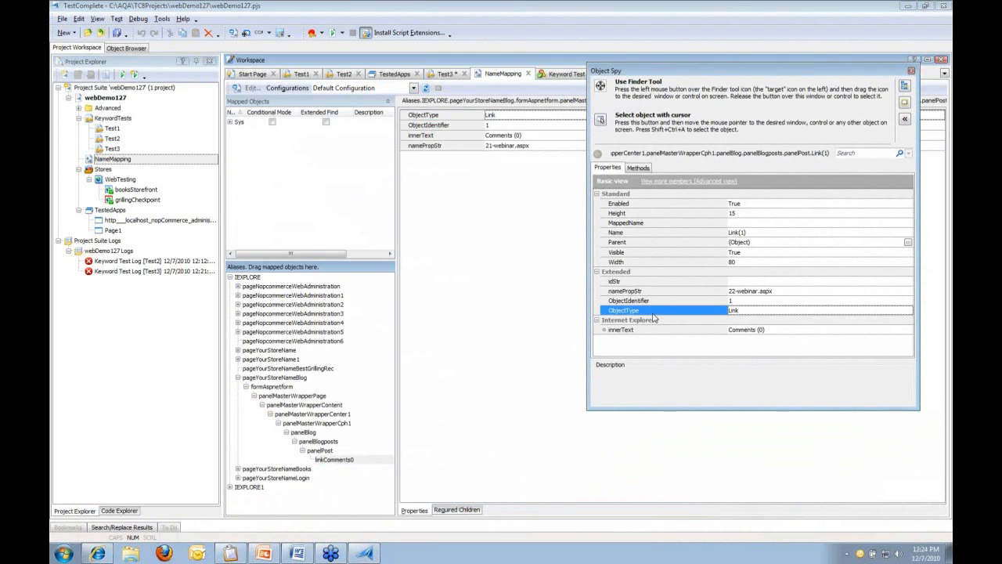
left_click(496, 126)
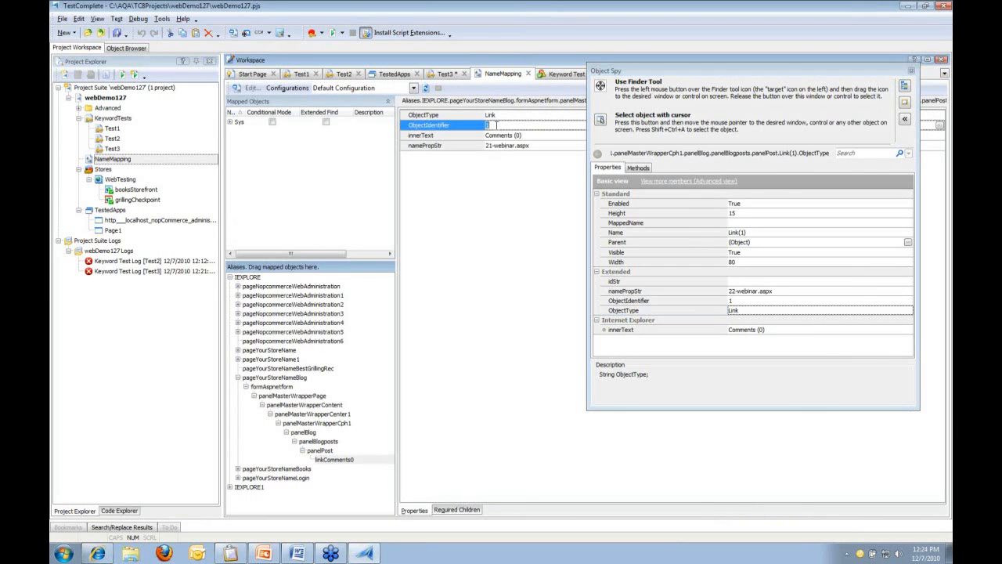
left_click(612, 302)
left_click(540, 135)
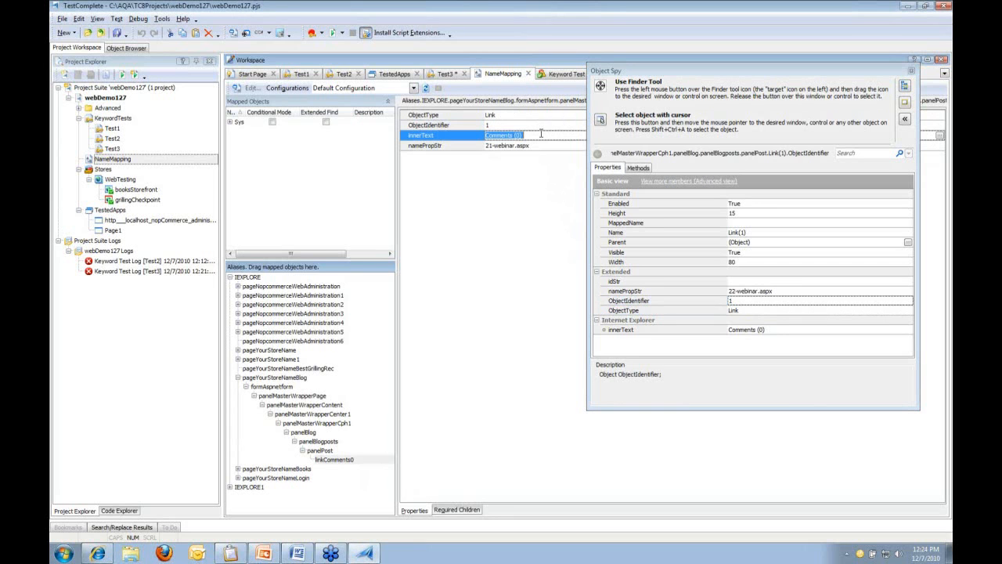
left_click(639, 330)
left_click(531, 146)
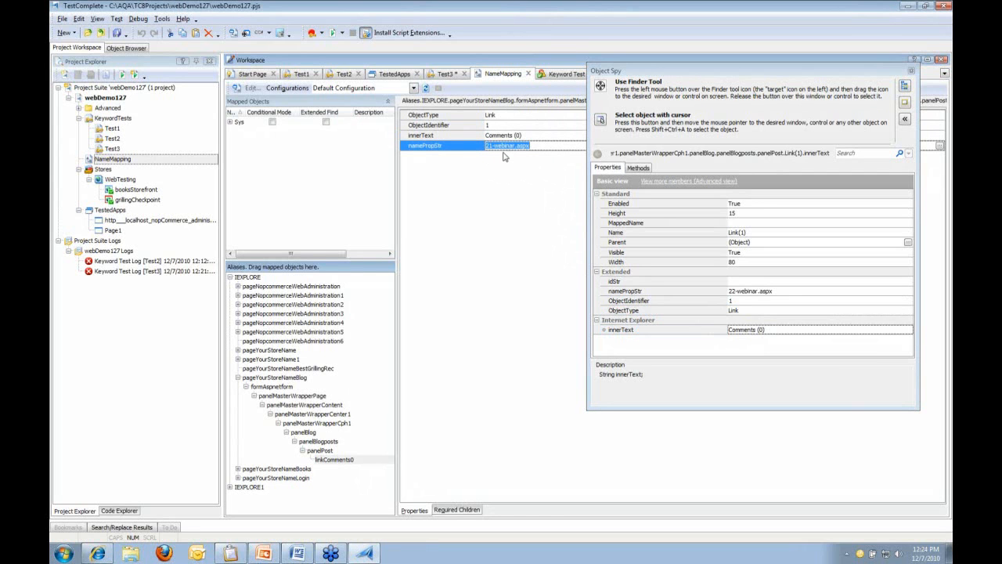
left_click(729, 293)
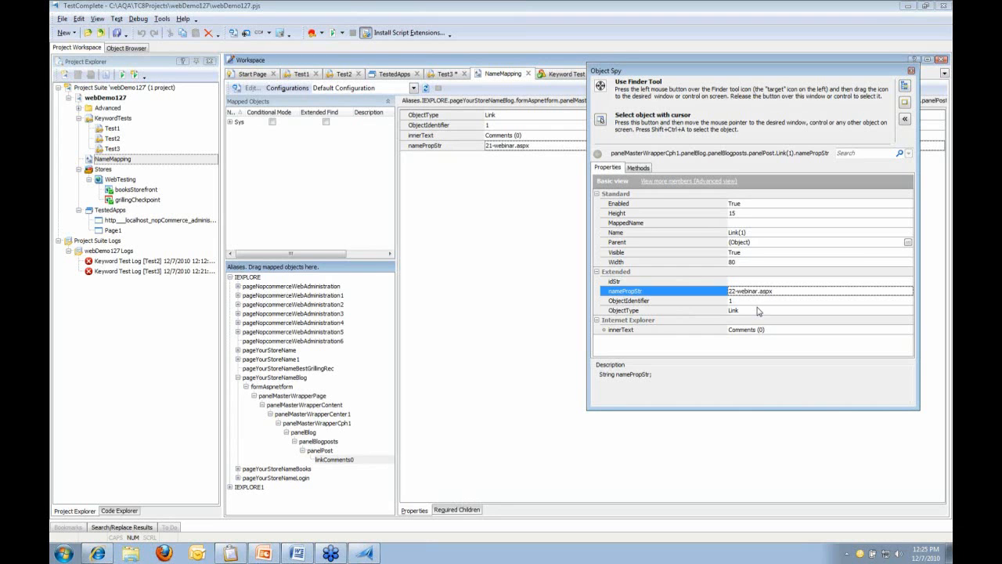
left_click(911, 70)
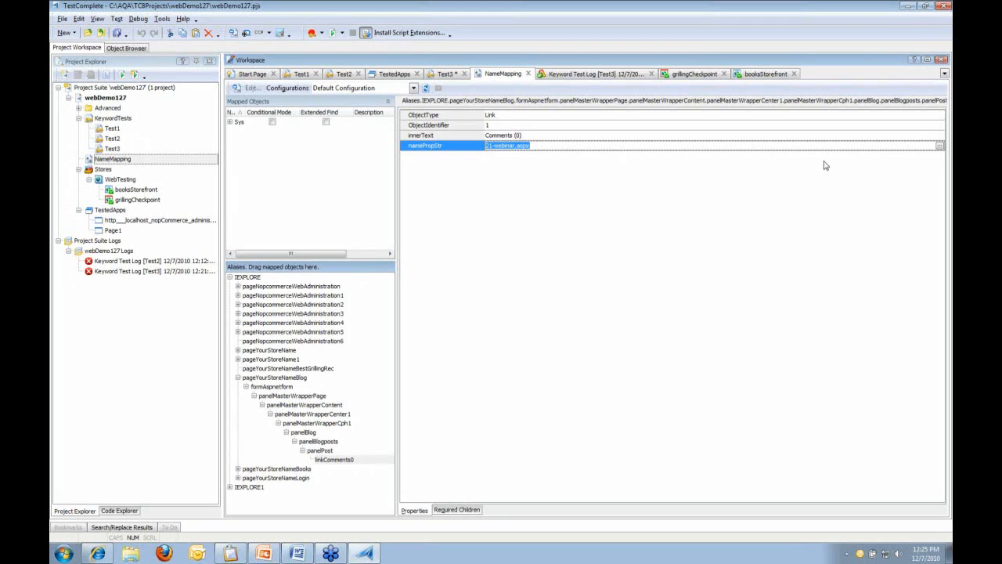
Change linkComments0's namePropStr to *-webinar.aspx and save the project
left_click(942, 147)
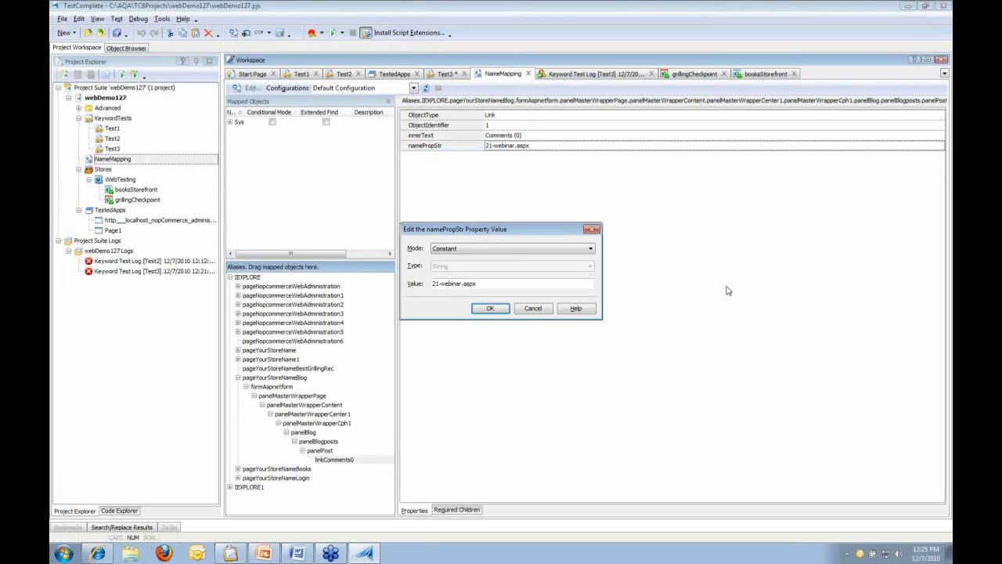
left_click_drag(440, 284, 430, 284)
type("*")
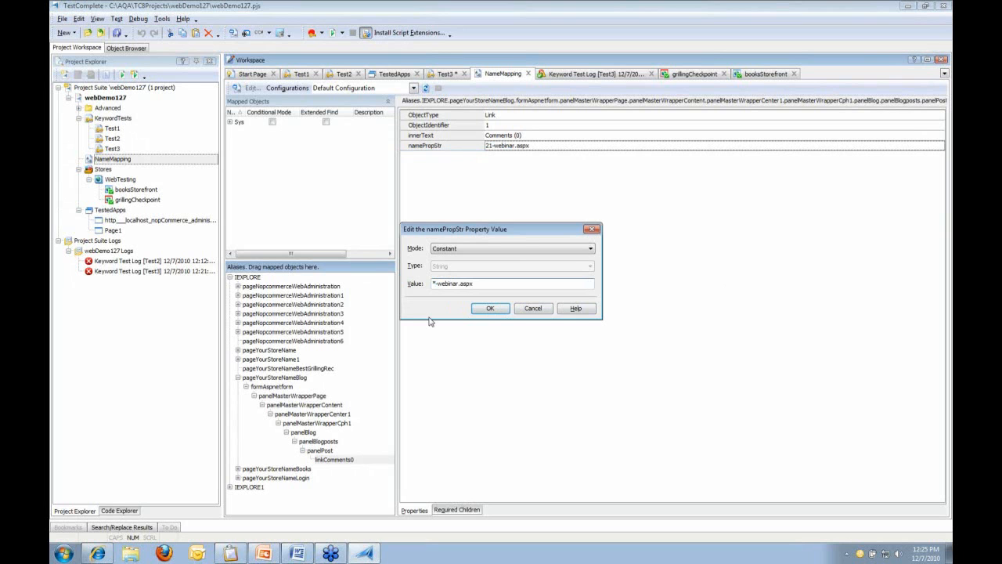
left_click(491, 308)
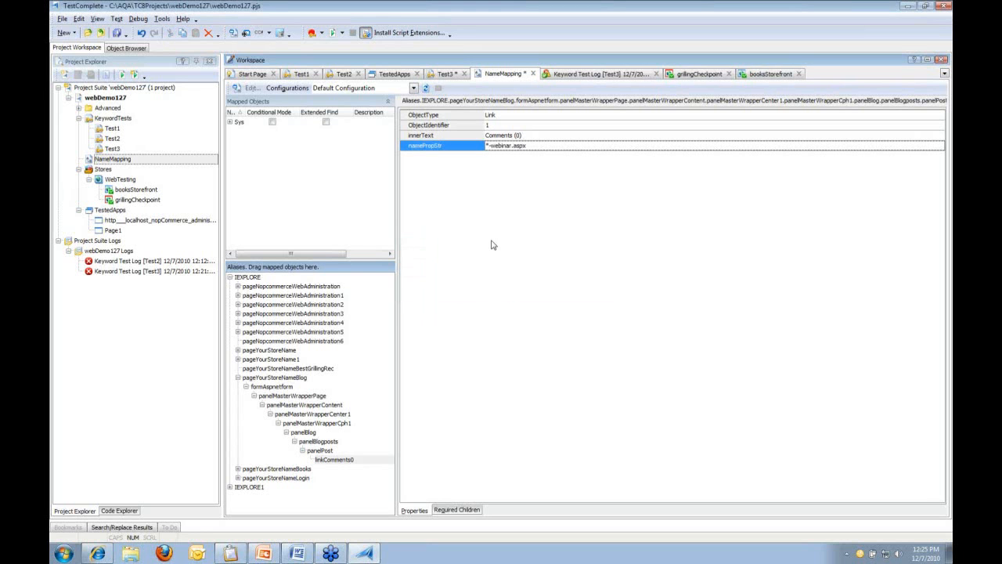
left_click(115, 33)
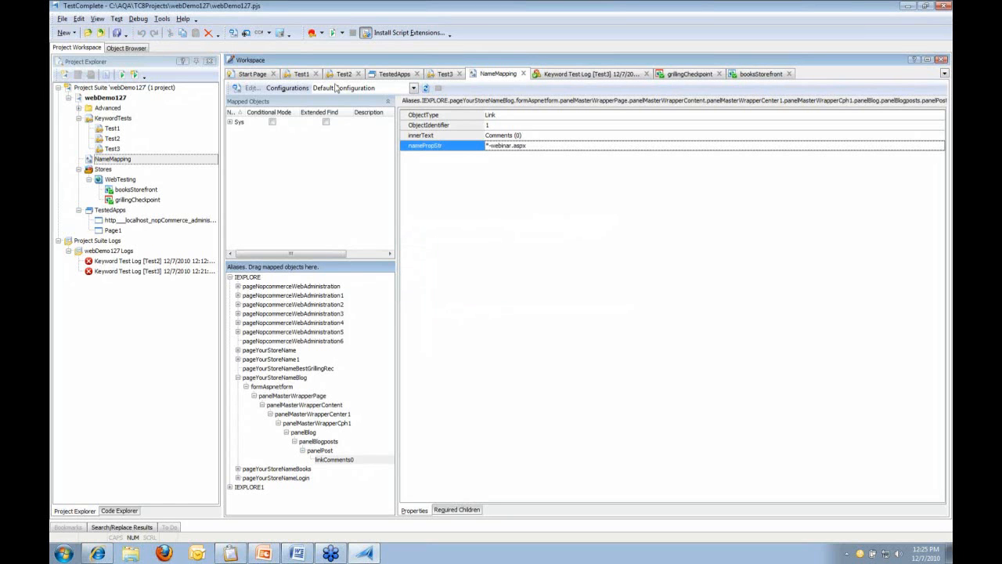
Return to the Test3 keyword test and scroll down its steps
left_click(442, 73)
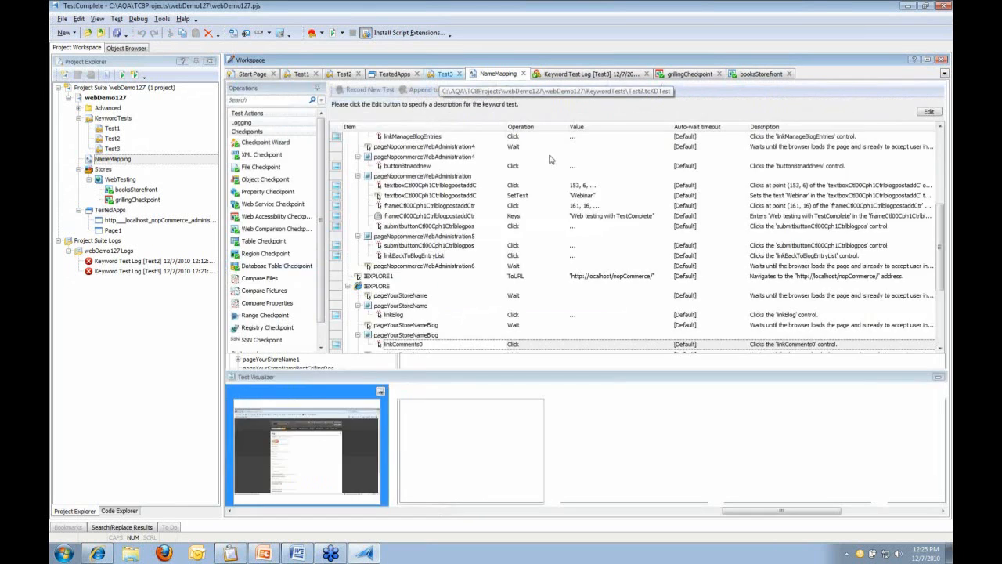
scroll(483, 238, "down", 2)
scroll(483, 239, "down", 1)
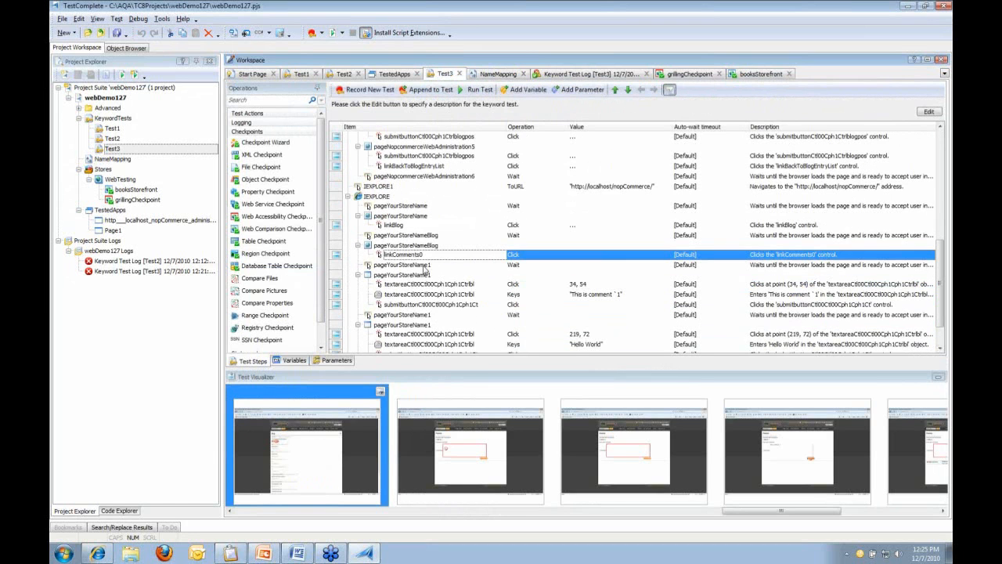
Run Test3 starting from the linkComments0 step
right_click(425, 258)
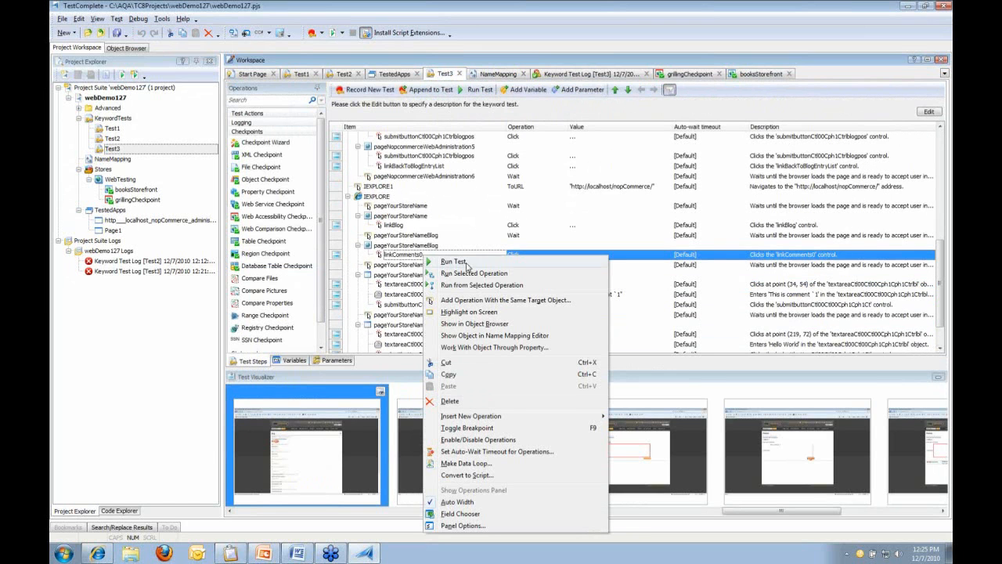
left_click(487, 285)
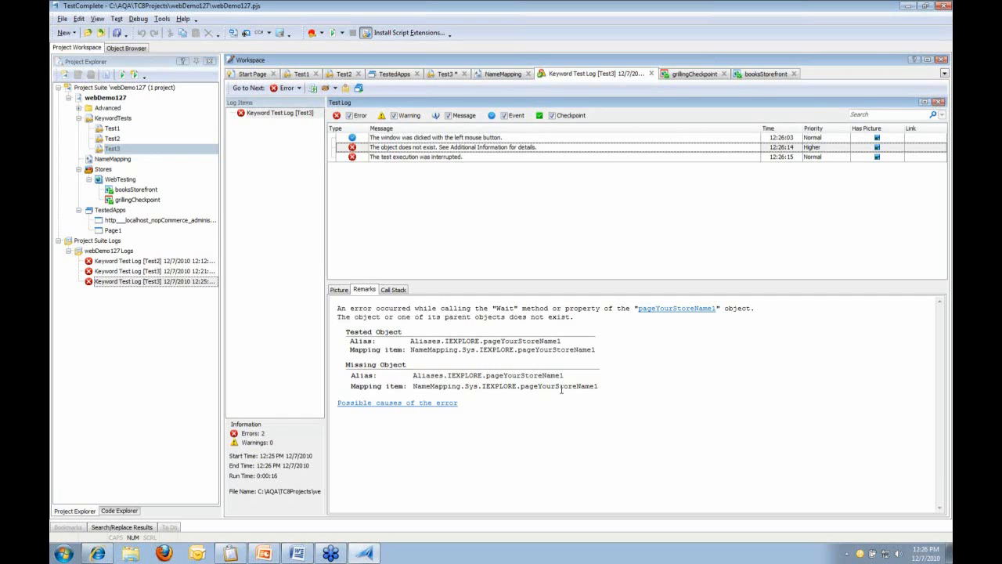
Trace the pageYourStoreName1 error to its Test3 step and show that object in NameMapping
left_click_drag(521, 388, 599, 389)
left_click(602, 391)
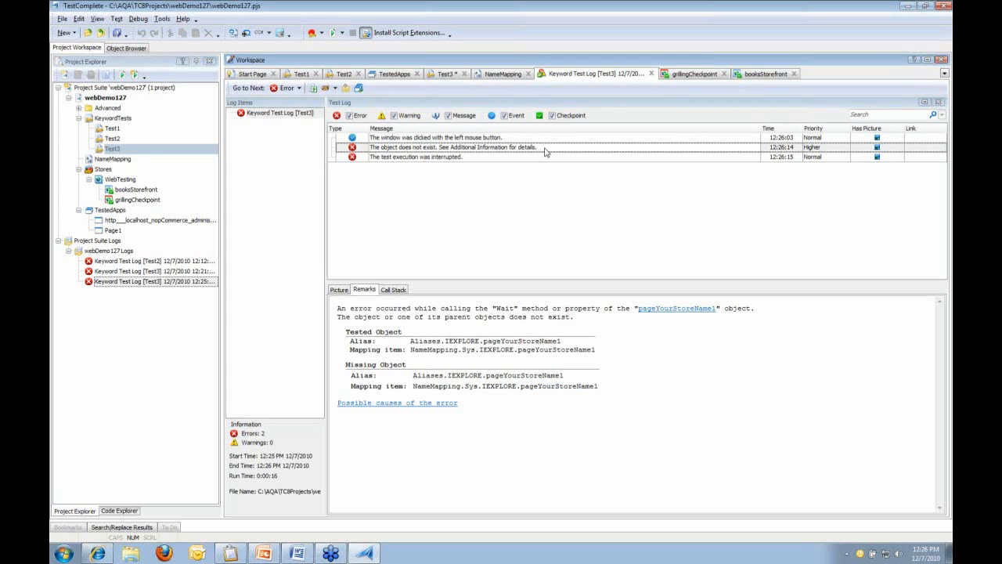
double_click(546, 152)
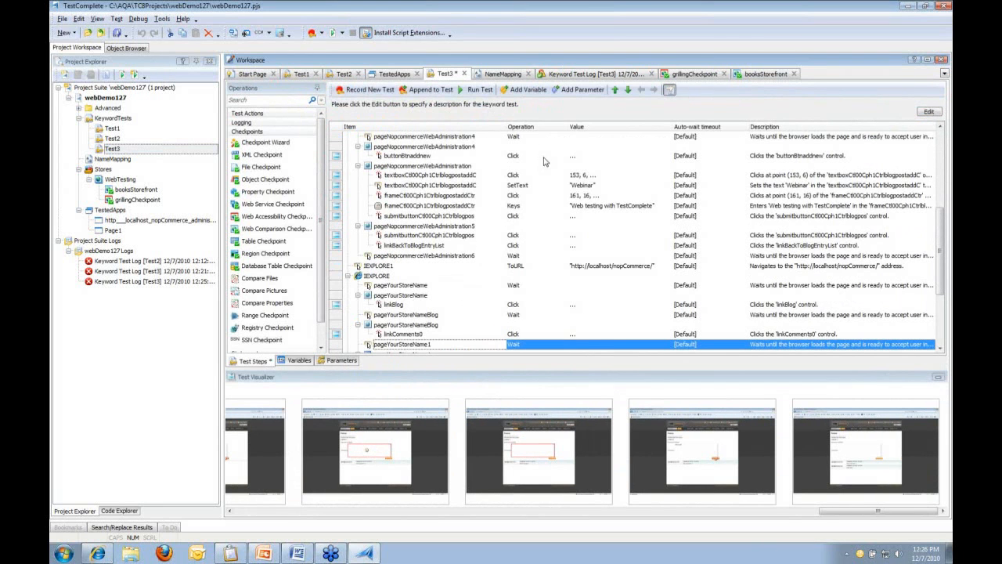
right_click(463, 348)
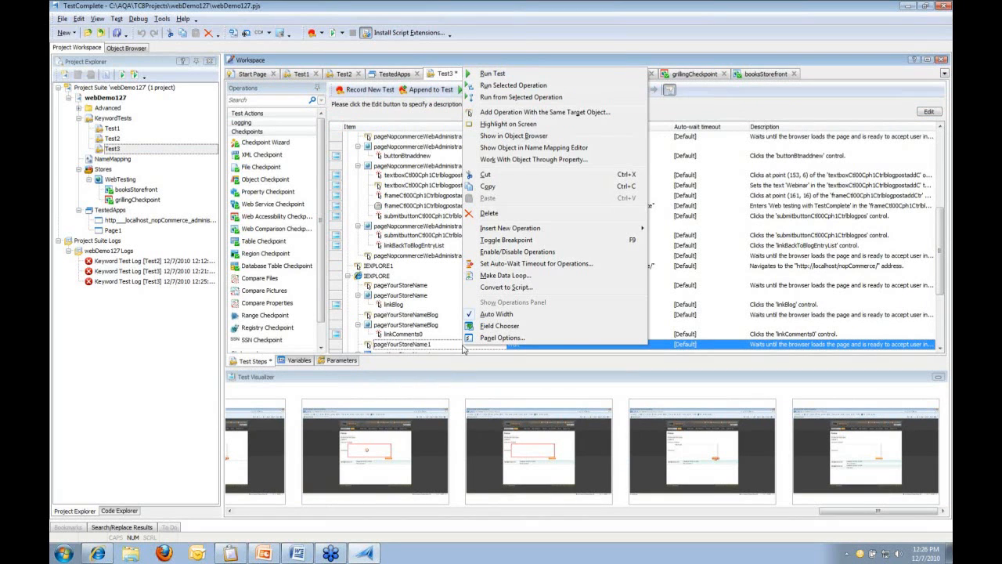
left_click(596, 149)
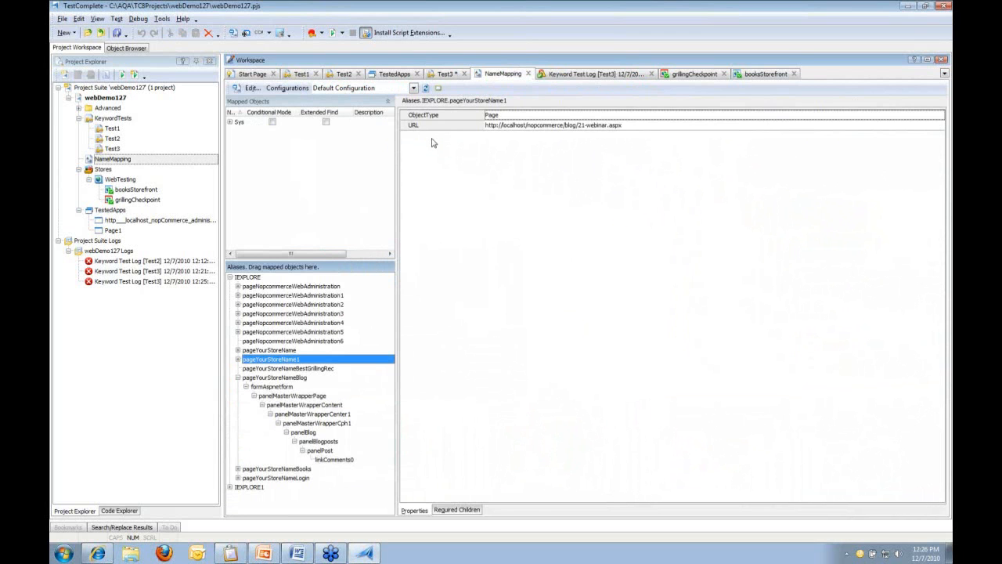
Inspect the post number 21 in pageYourStoreName1's URL, then switch to Internet Explorer's Webinar post
left_click(584, 130)
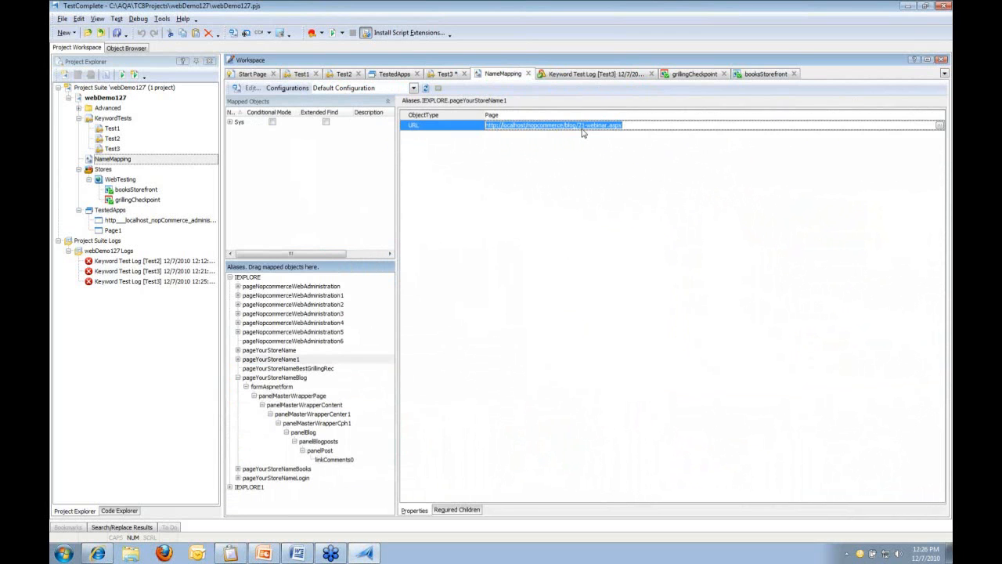
left_click(586, 126)
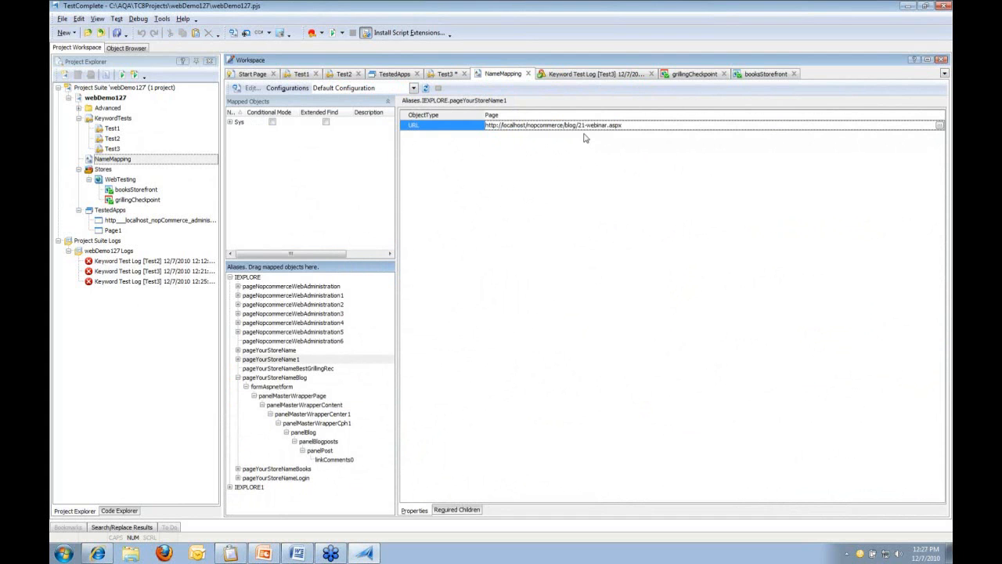
left_click(97, 553)
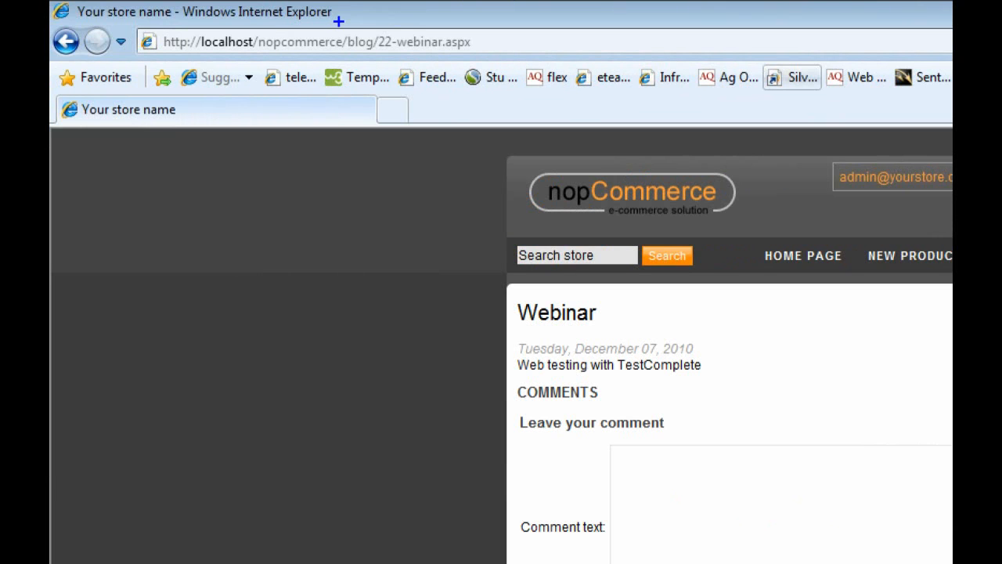
key("r")
mouse_move(369, 20)
left_mouse_down()
mouse_move(420, 101)
mouse_move(525, 72)
left_mouse_up()
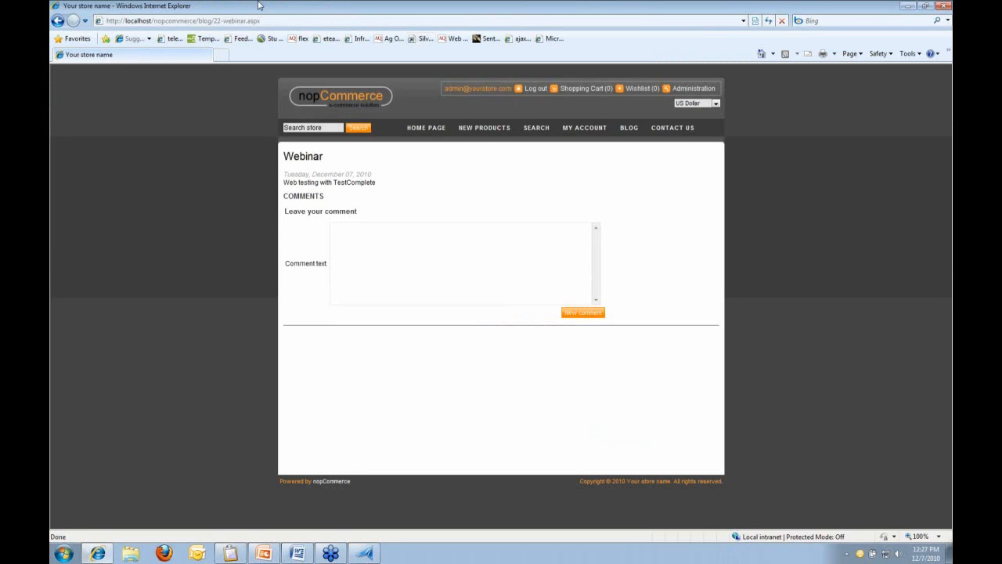
left_click(364, 553)
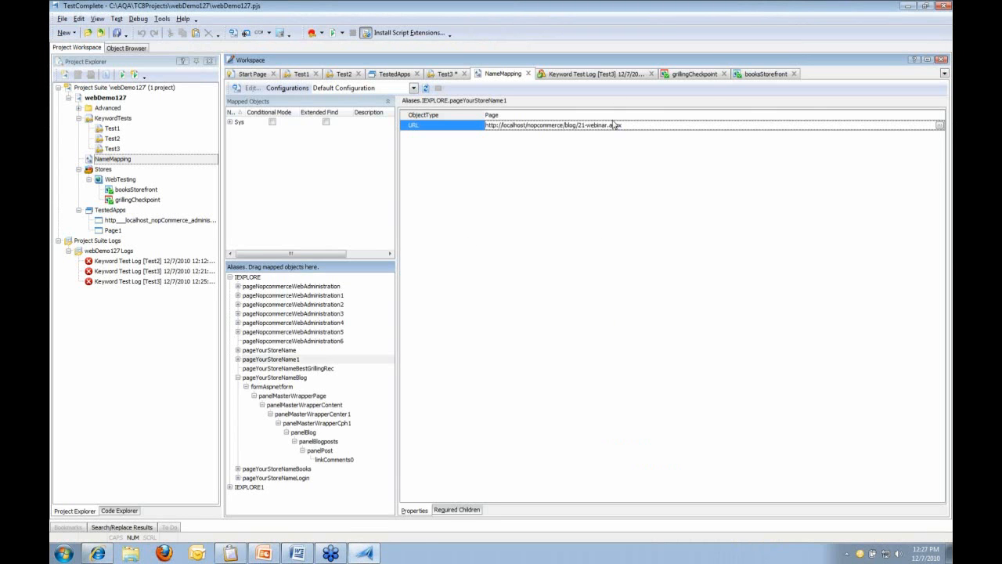
left_click(939, 125)
left_click(535, 283)
key("BackSpace")
key("BackSpace")
key("BackSpace")
type("*")
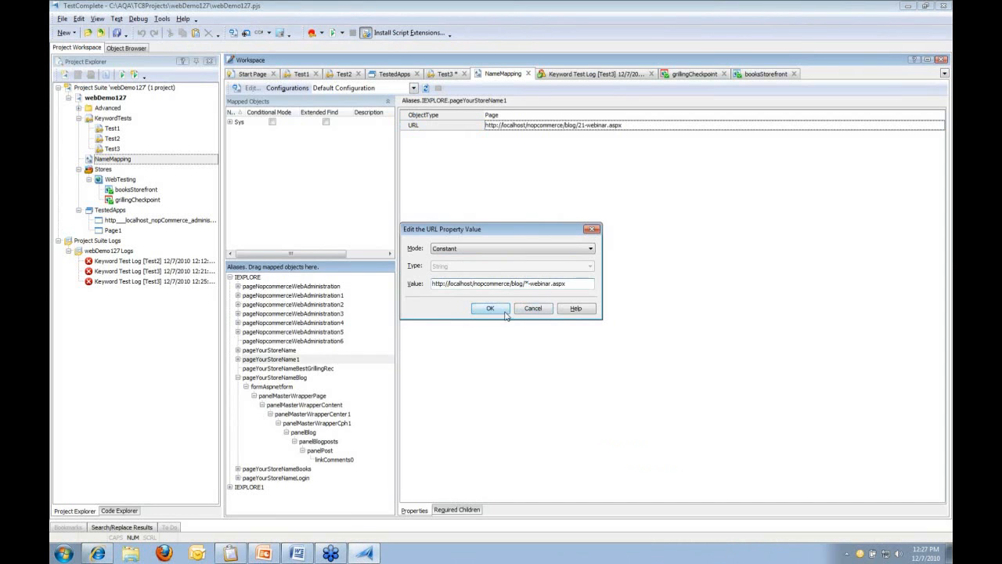
left_click(493, 310)
left_click(122, 35)
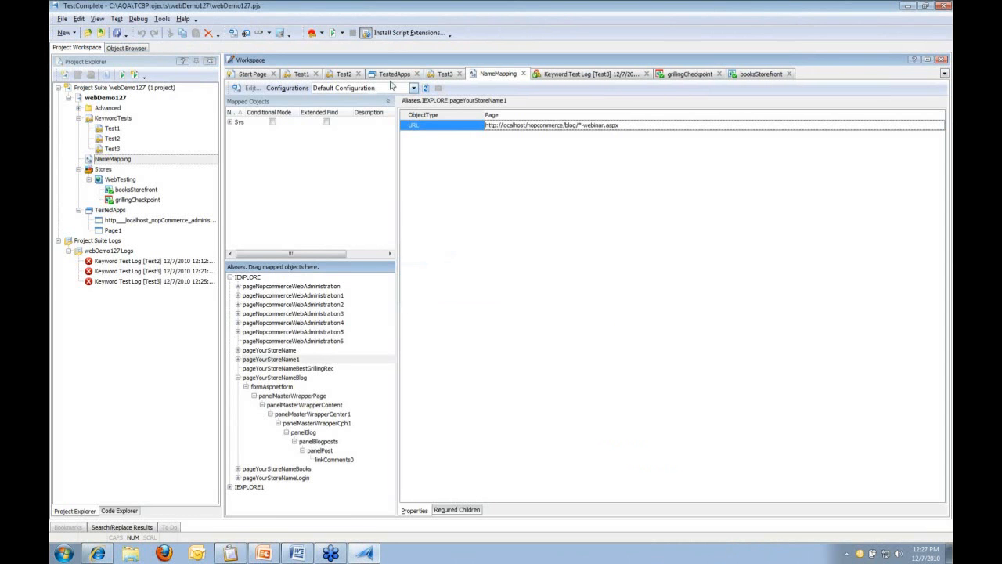
left_click(440, 74)
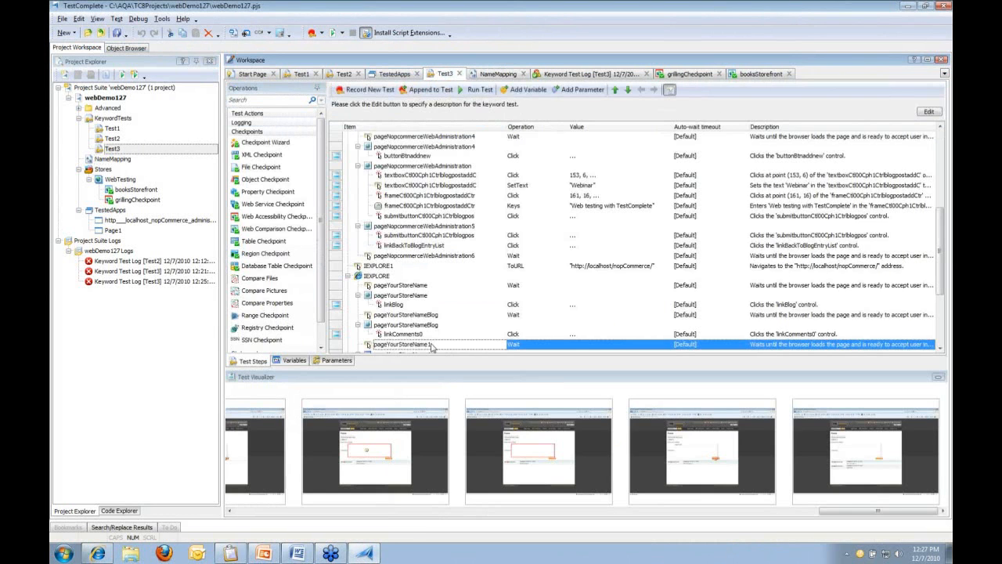
Run Test3 from the pageYourStoreName1 operation onward, entering 'Hello World' during playback
right_click(433, 345)
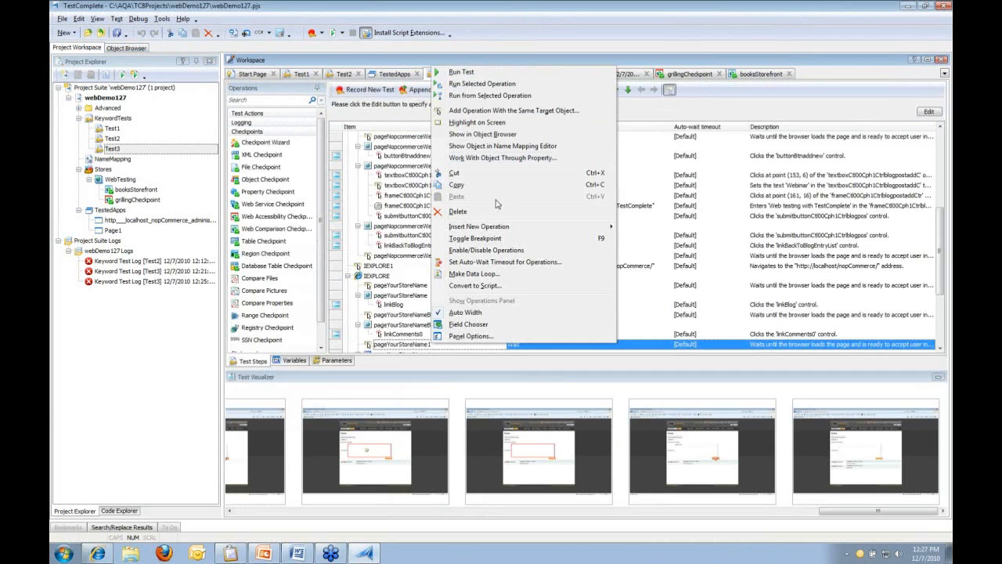
left_click(495, 98)
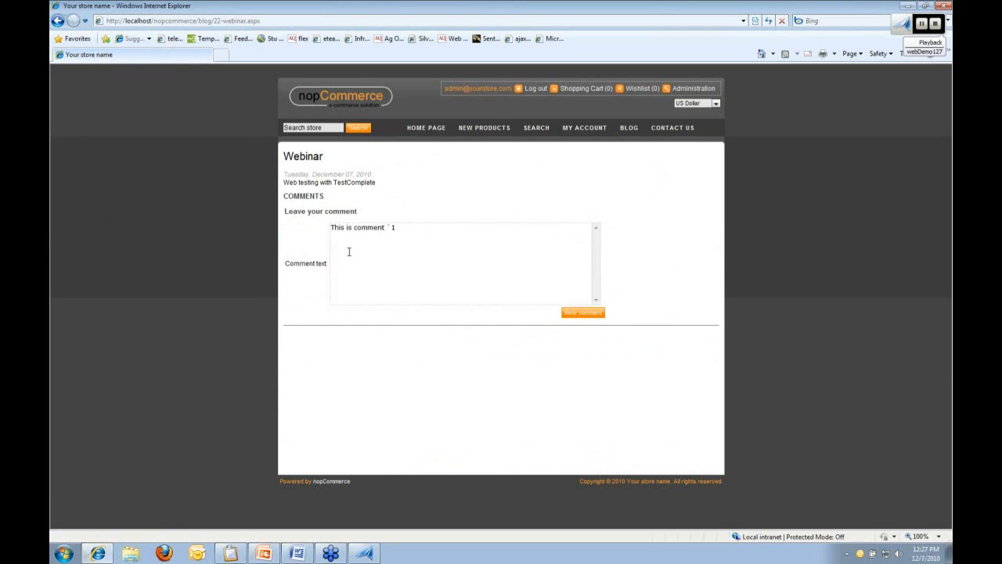
left_click(583, 313)
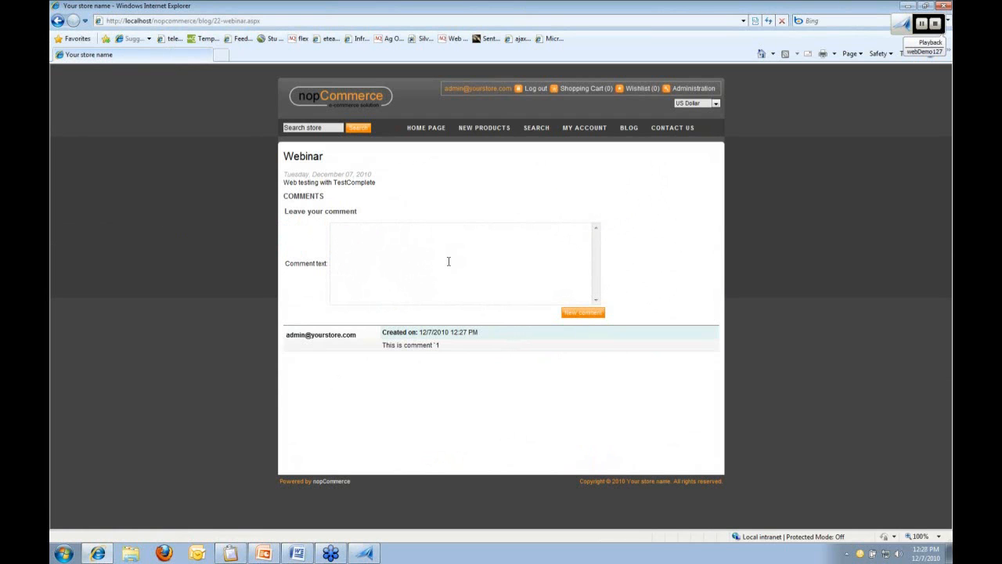
type("Hello World")
left_click(583, 313)
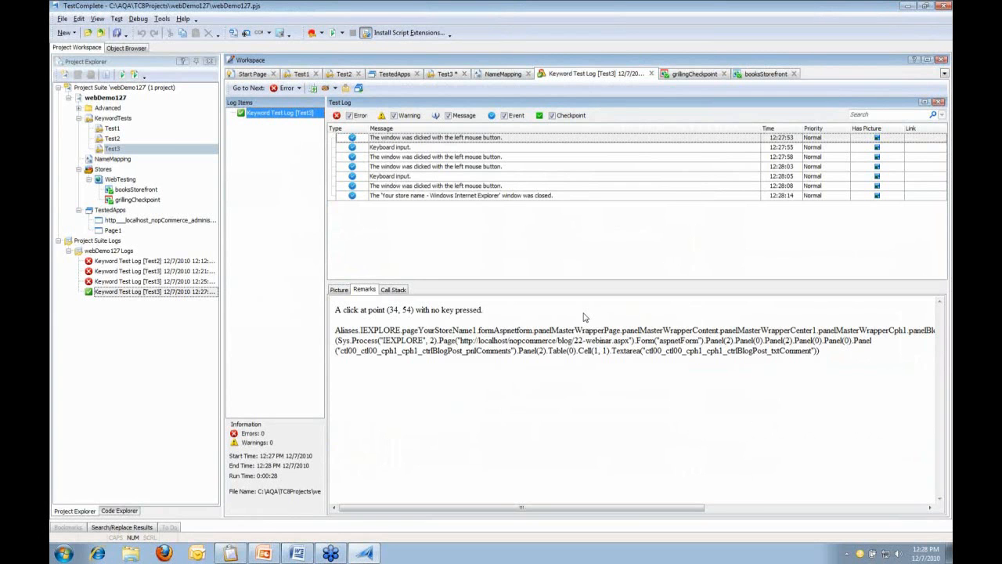
Load the ExtJS Feed Viewer 3 example from Internet Explorer's favorites, then switch back to TestComplete
left_click(99, 553)
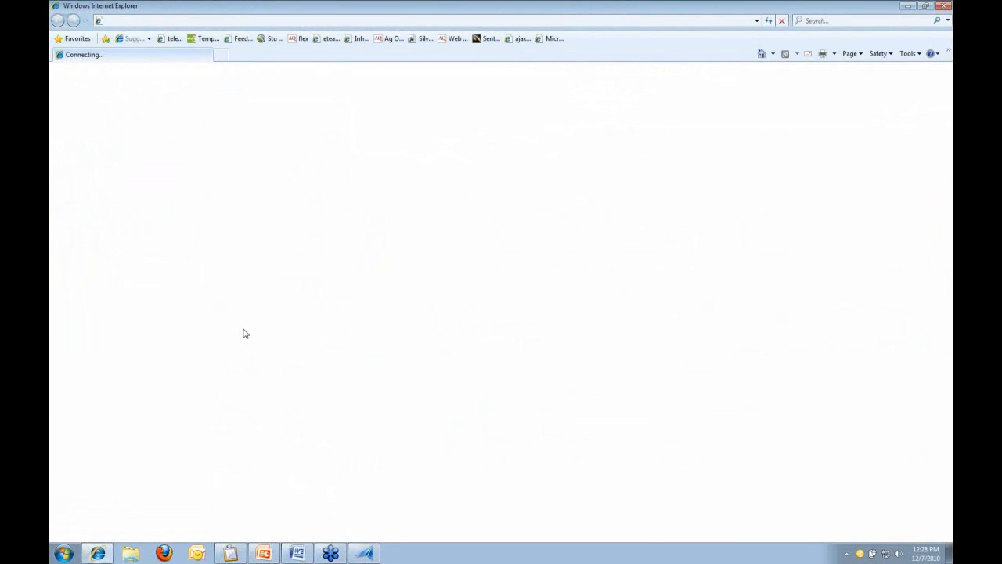
left_click(239, 38)
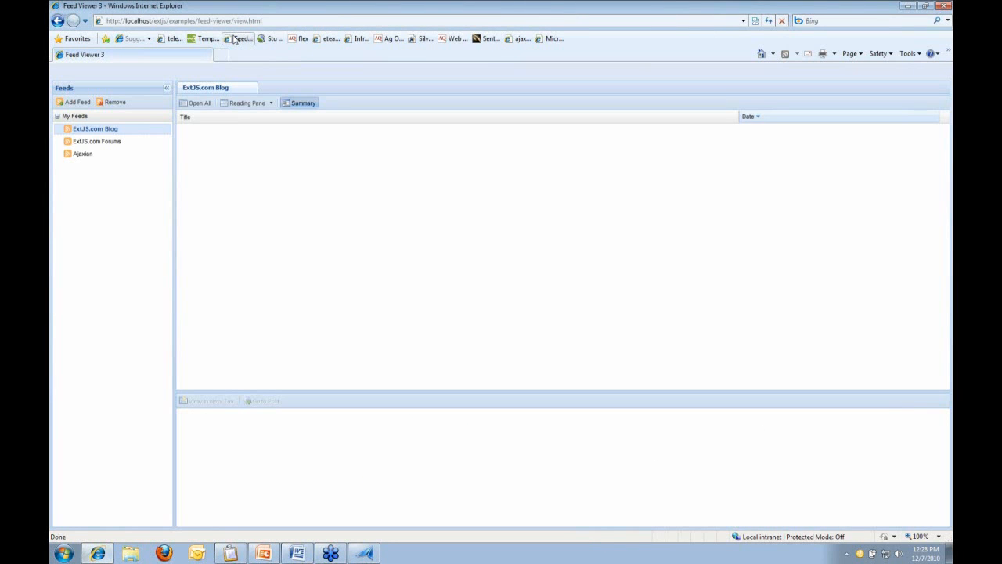
left_click(366, 553)
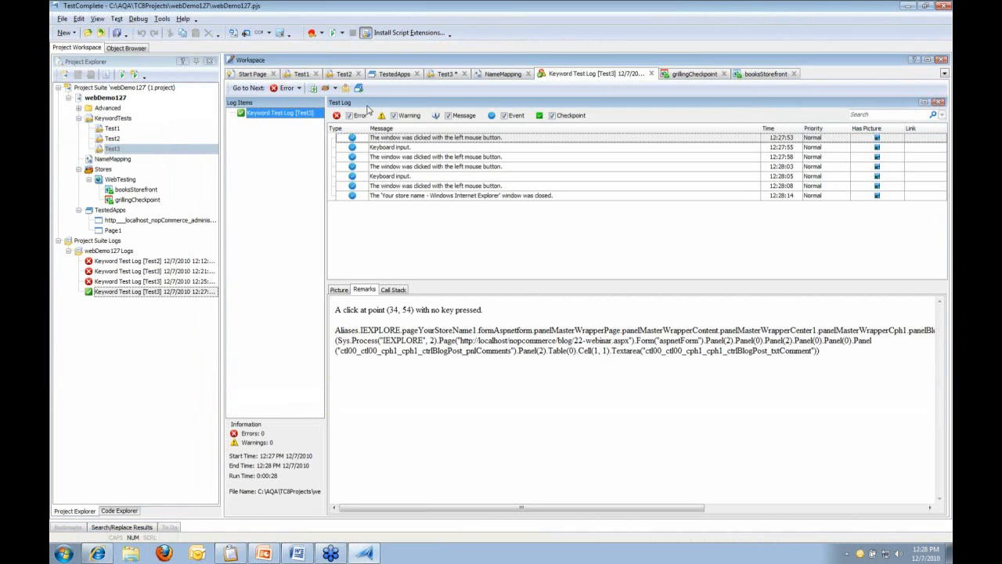
Capture the Feed Viewer's Open All button with Object Spy and highlight Button("ext_gen63") in the object tree
left_click(248, 35)
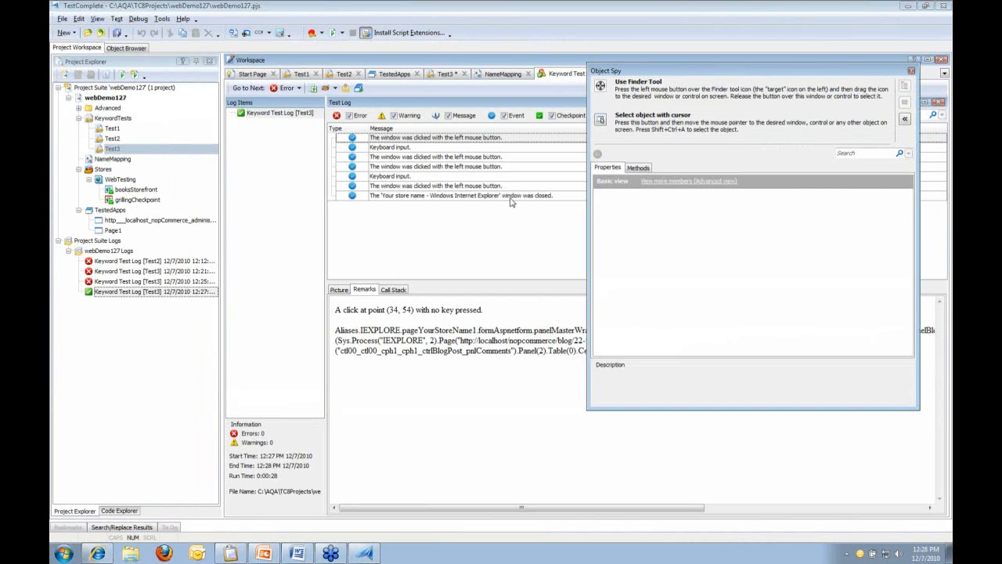
left_click_drag(600, 86, 204, 105)
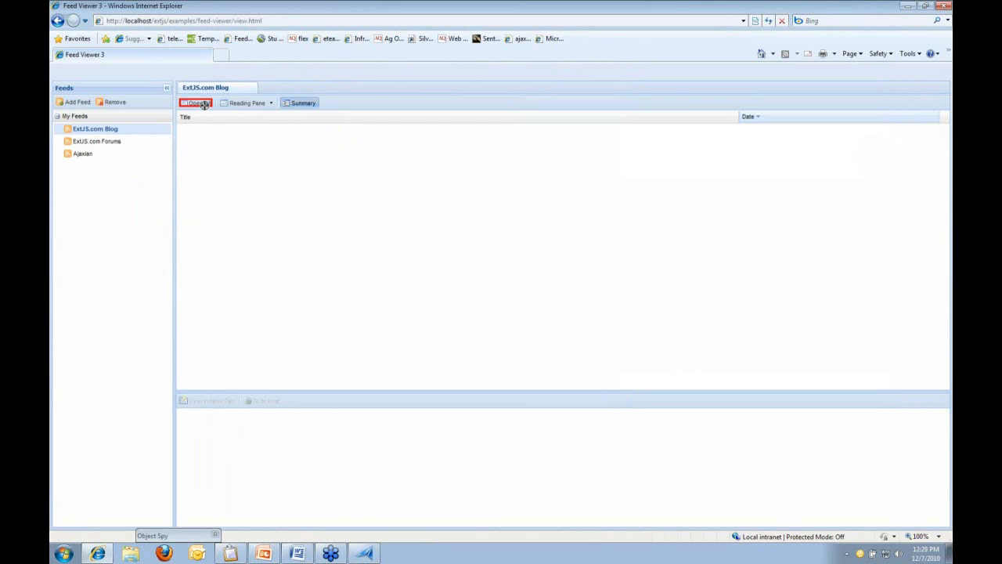
left_click_drag(203, 105, 204, 105)
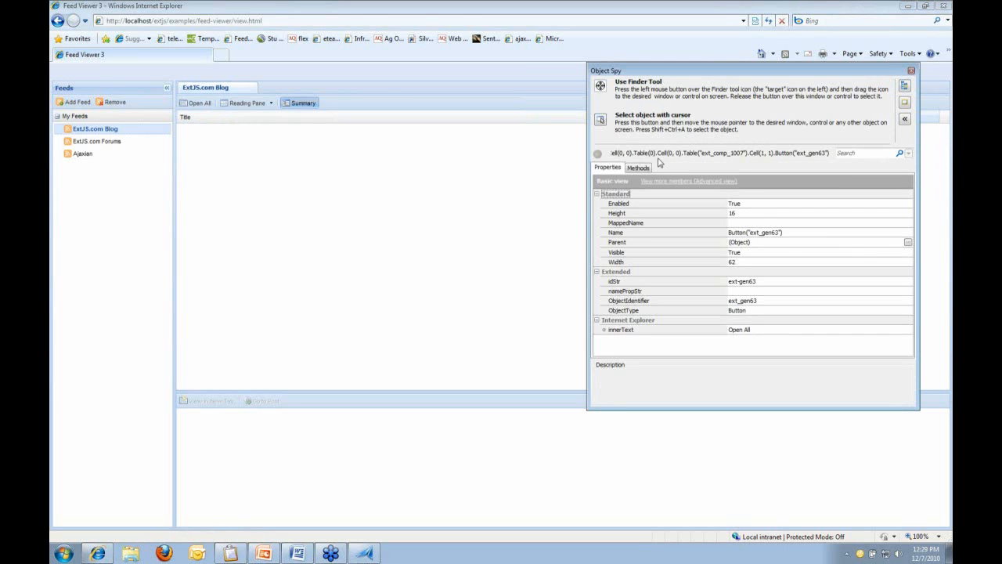
left_click_drag(717, 73, 686, 77)
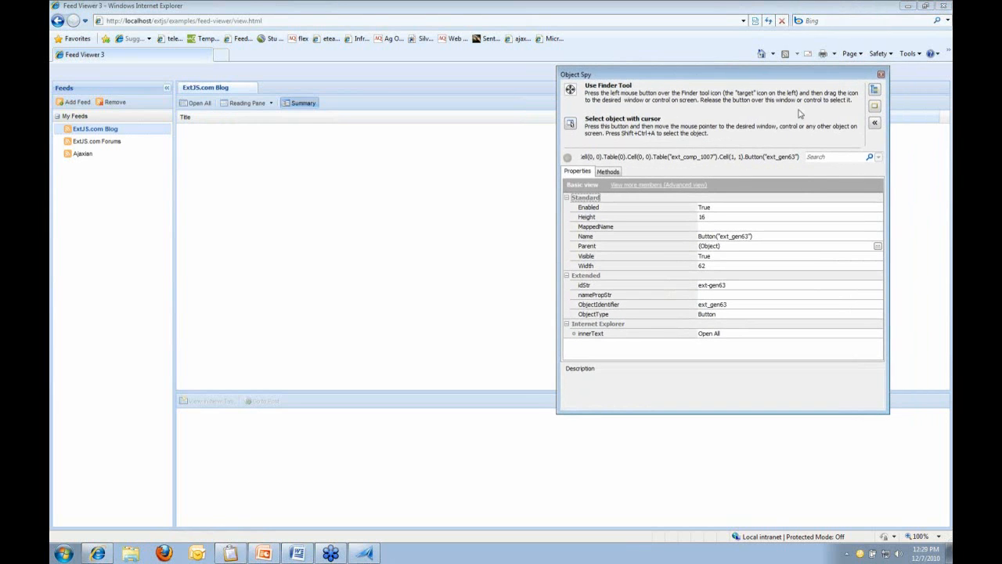
left_click(874, 91)
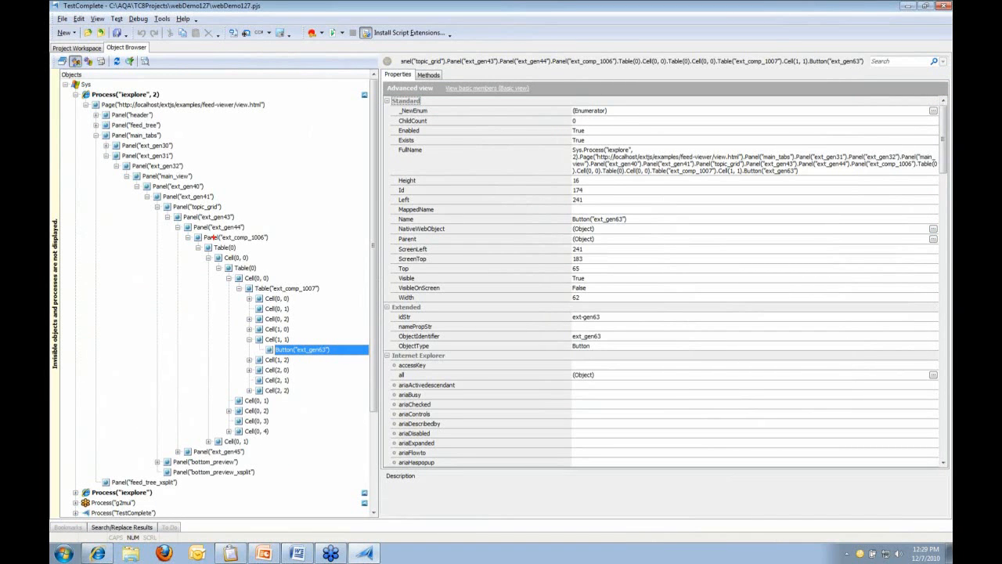
mouse_move(101, 138)
left_mouse_down()
mouse_move(156, 160)
mouse_move(322, 305)
mouse_move(349, 295)
left_mouse_up()
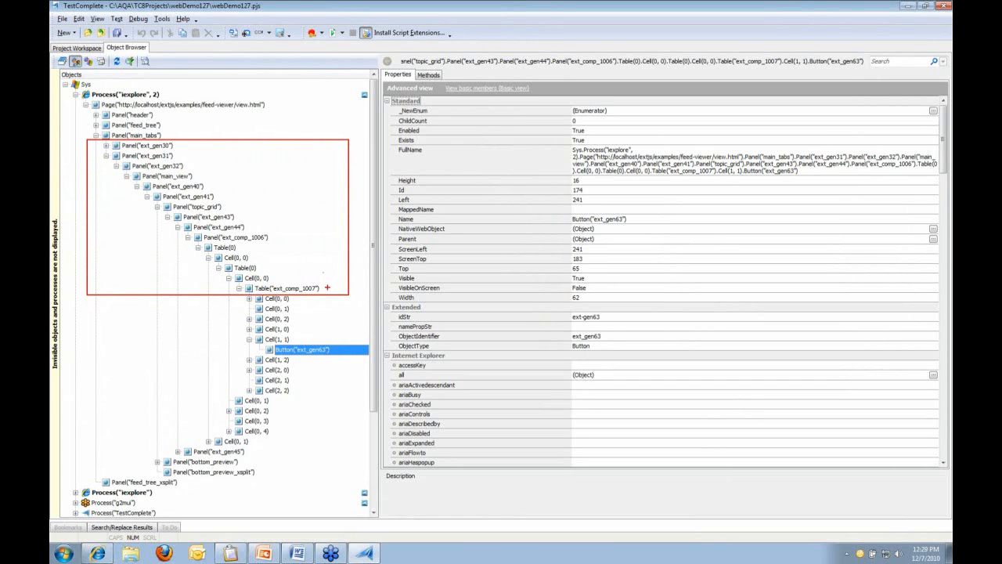
left_click_drag(324, 288, 350, 288)
mouse_move(272, 236)
left_mouse_down()
mouse_move(285, 237)
mouse_move(246, 216)
mouse_move(263, 216)
mouse_move(201, 154)
left_mouse_up()
left_click_drag(176, 152, 195, 153)
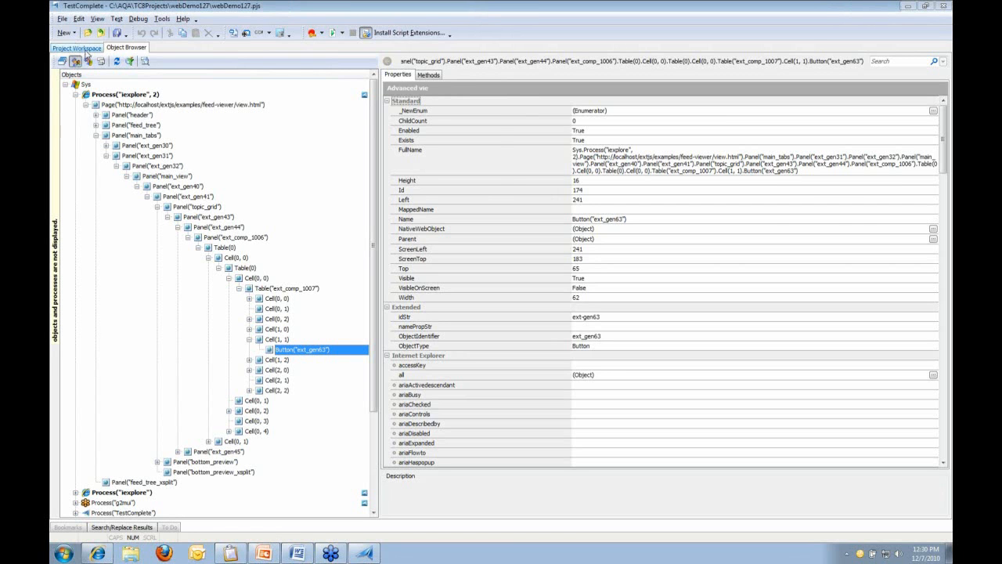
Open webDemo127's Open Applications > Web Testing properties and expand the Tree model list
left_click(85, 49)
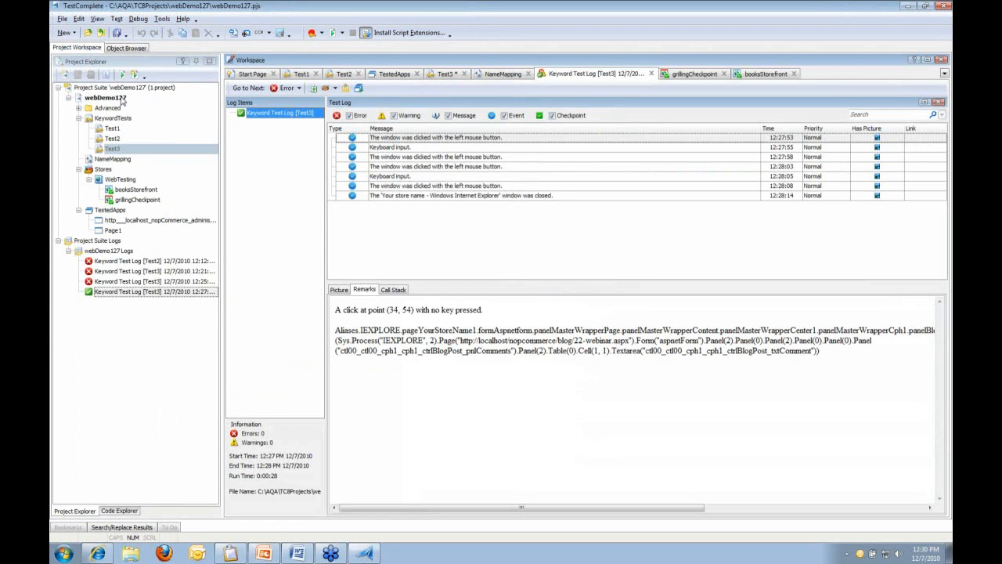
double_click(123, 97)
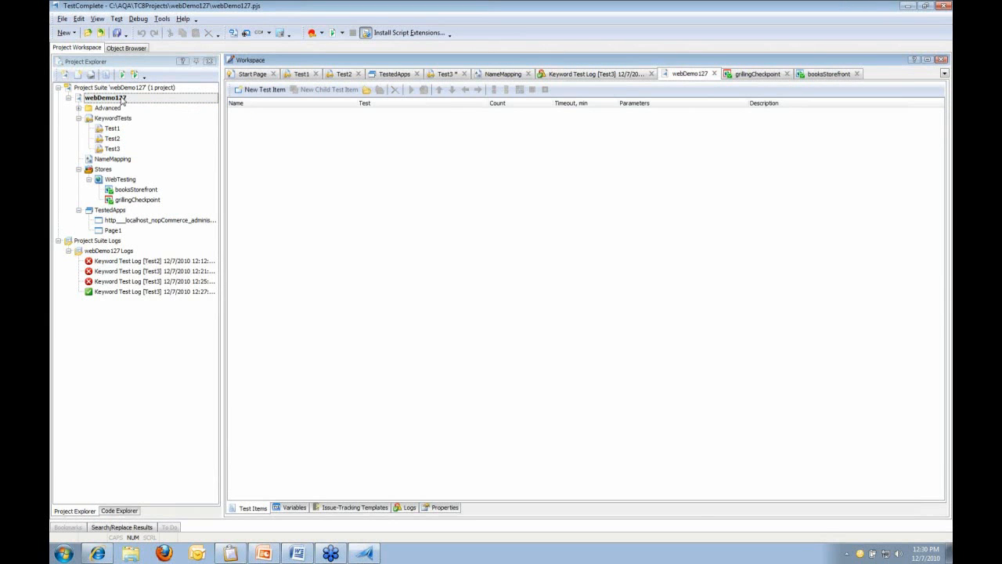
left_click(440, 507)
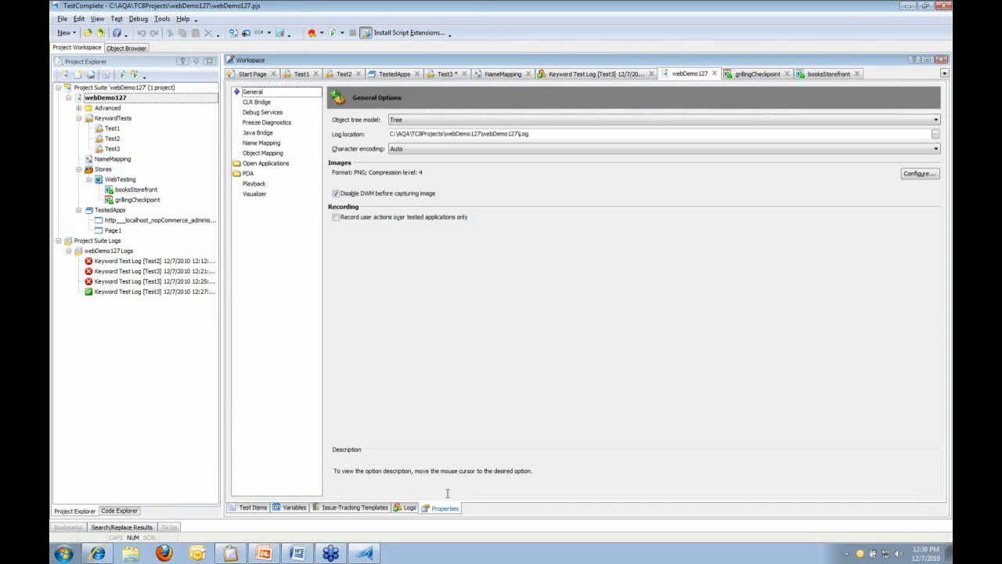
left_click(284, 164)
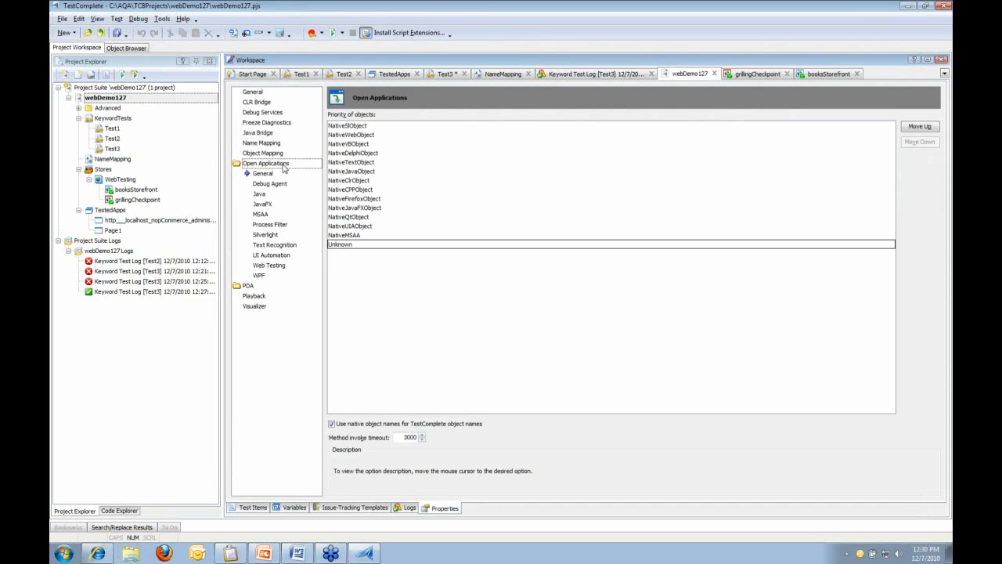
left_click(270, 265)
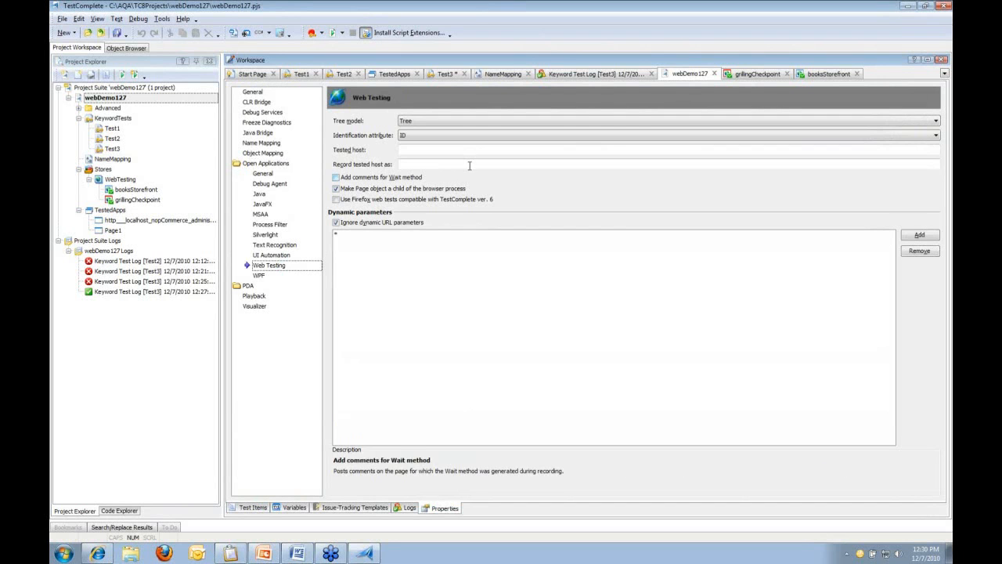
left_click(935, 121)
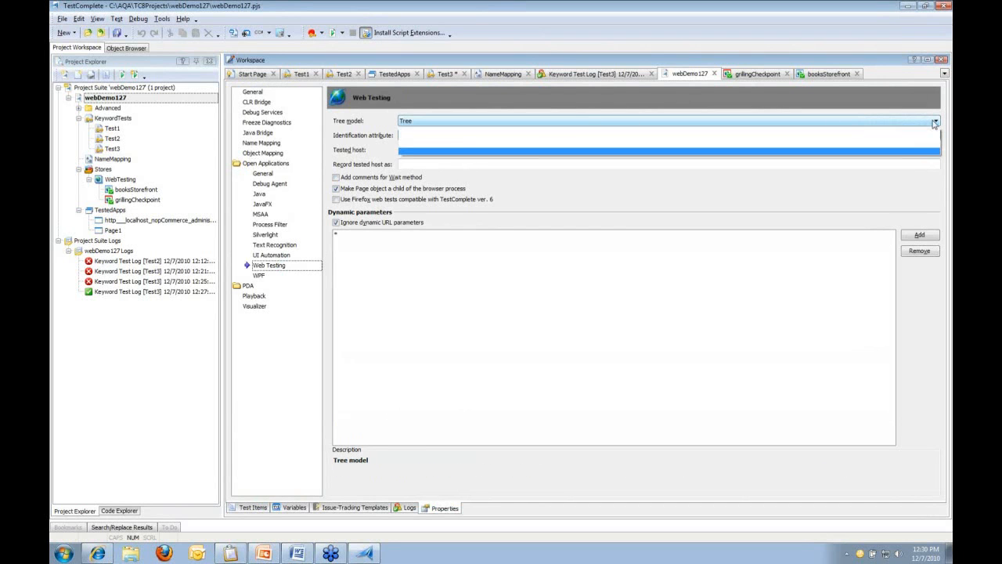
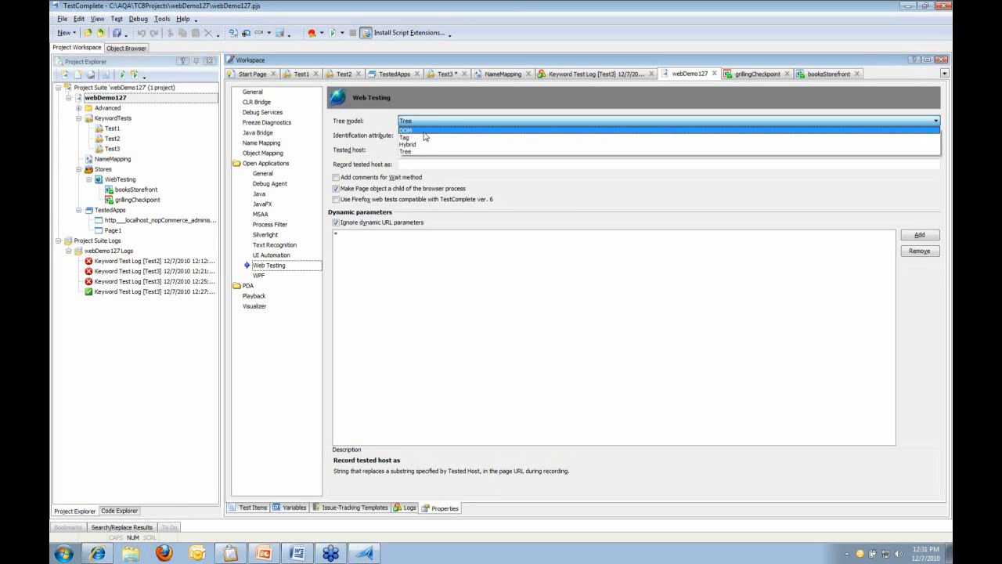
Switch webDemo127's Web Testing tree model to DOM, Save All, and bring up Object Spy
left_click(423, 130)
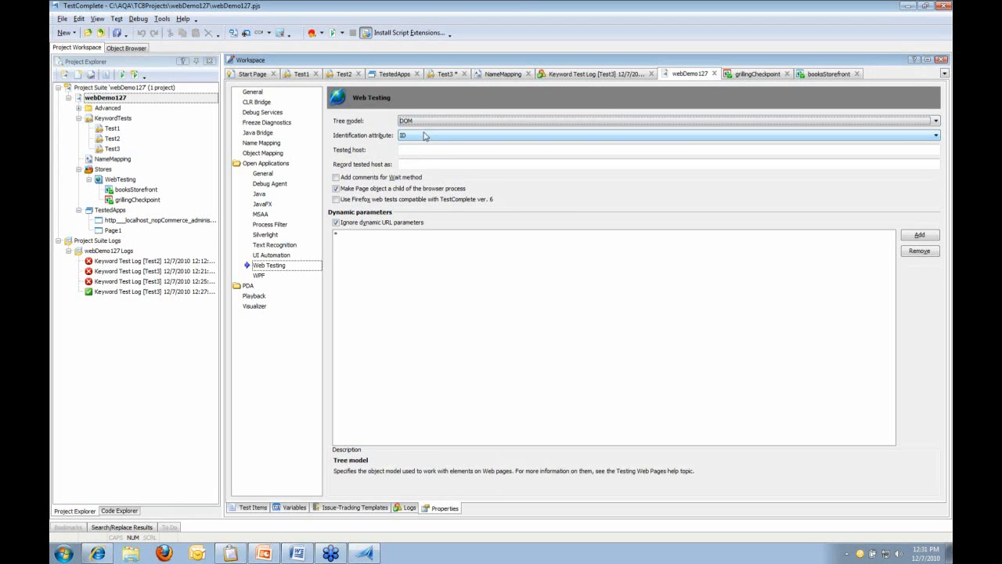
left_click(118, 33)
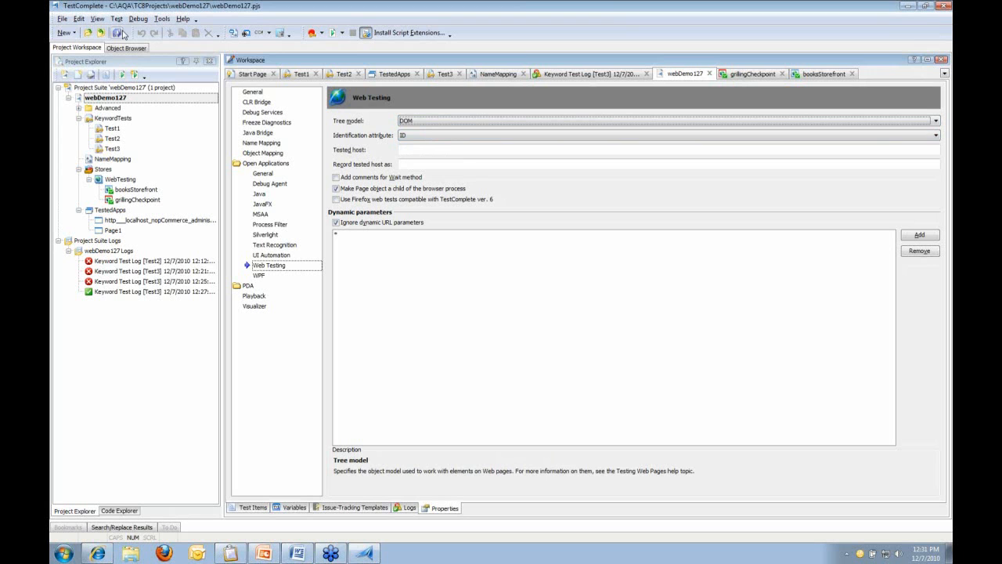
left_click(246, 33)
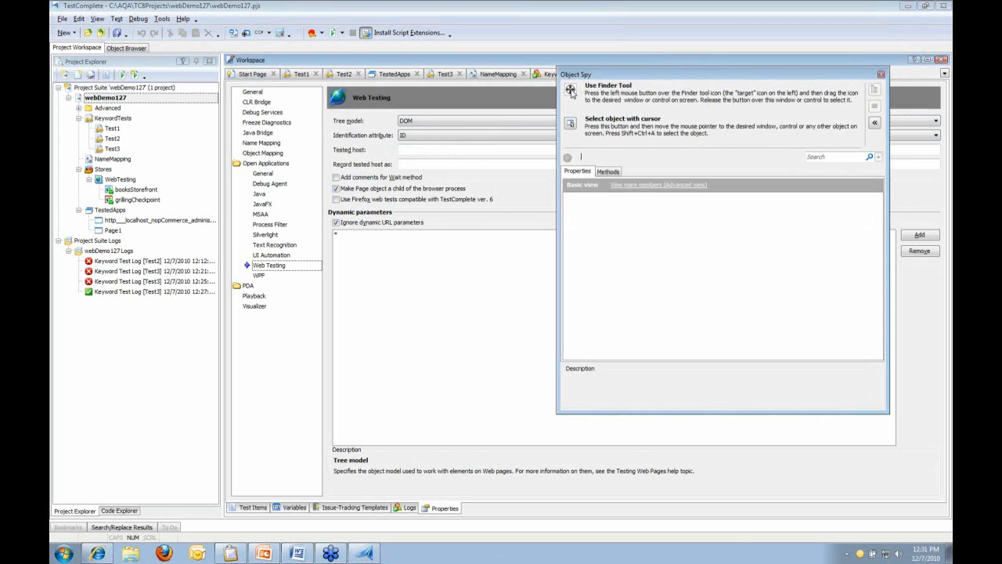
Capture the Feed Viewer's empty grid element ext_gen51 with Object Spy and highlight it in the object tree
left_click_drag(569, 90, 201, 107)
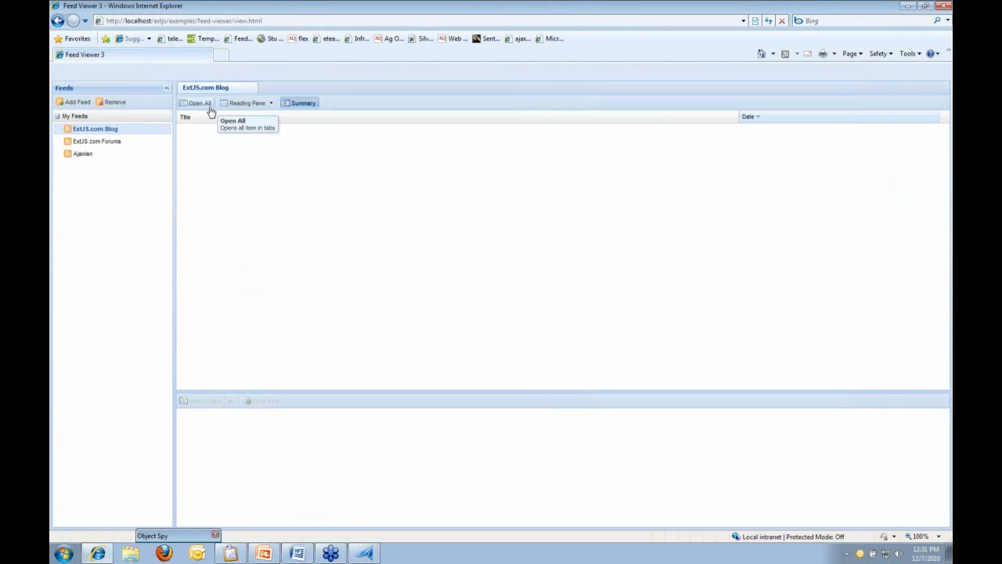
left_click(570, 129)
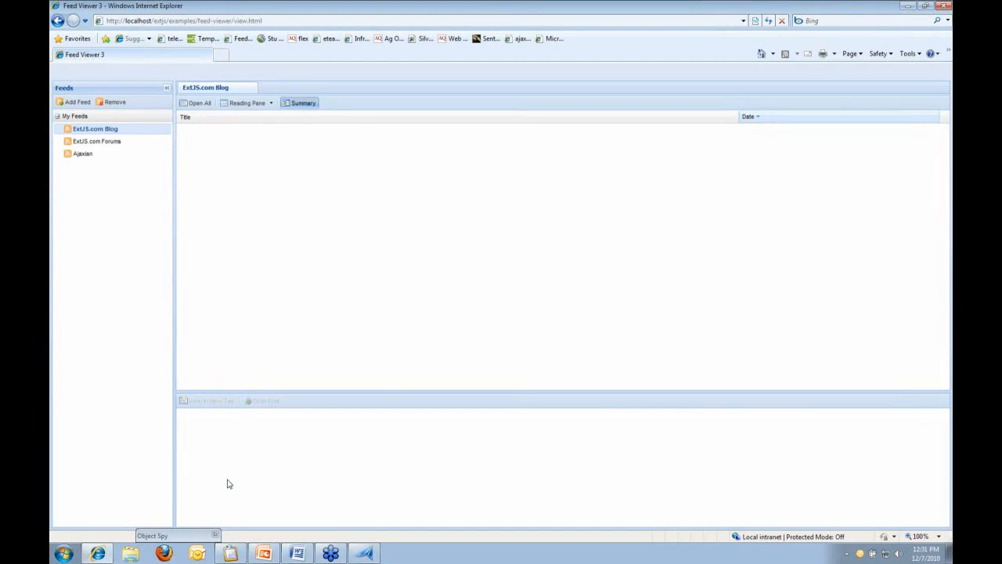
double_click(190, 533)
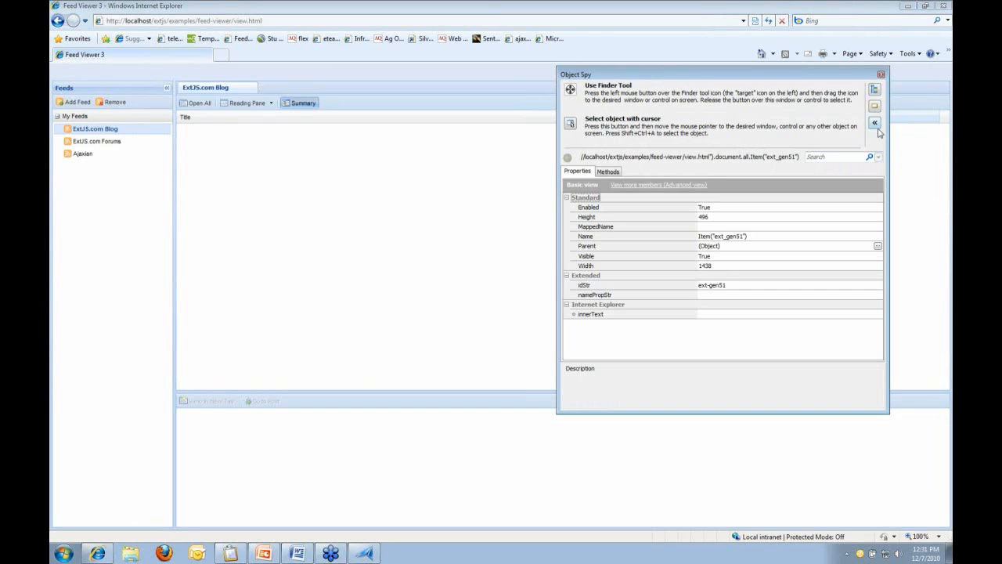
left_click(875, 90)
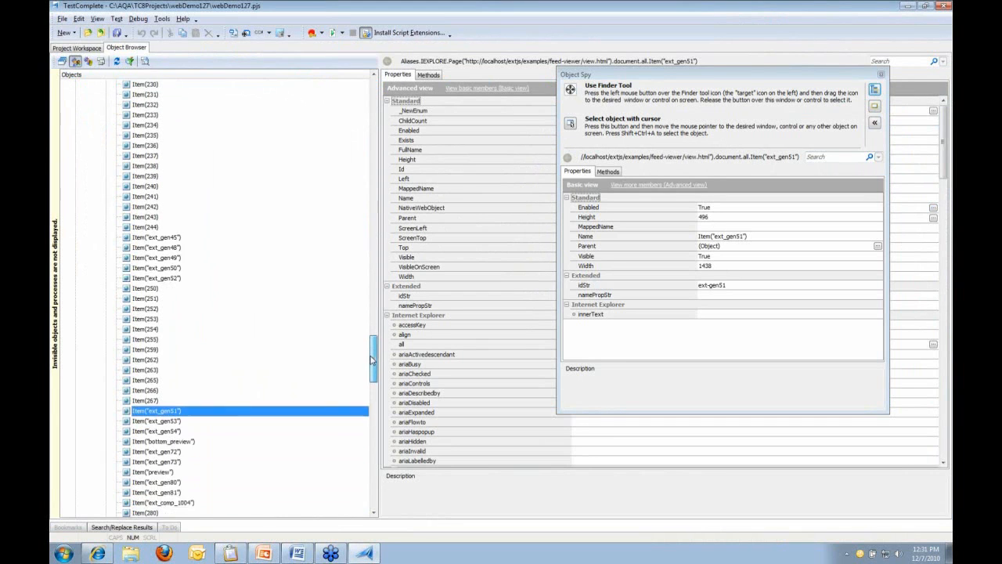
mouse_move(374, 347)
left_mouse_down()
mouse_move(374, 101)
mouse_move(375, 367)
left_mouse_up()
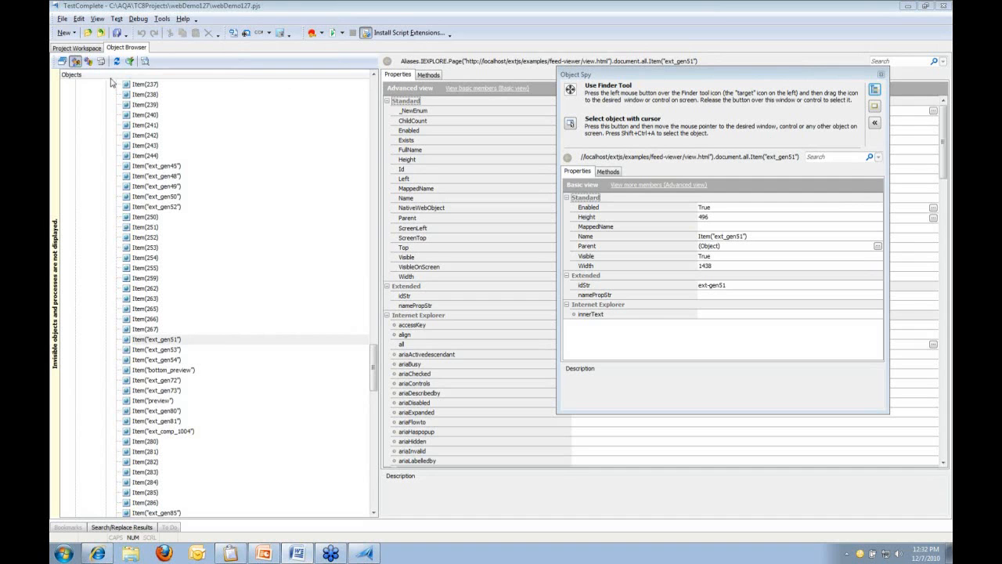
left_click(94, 50)
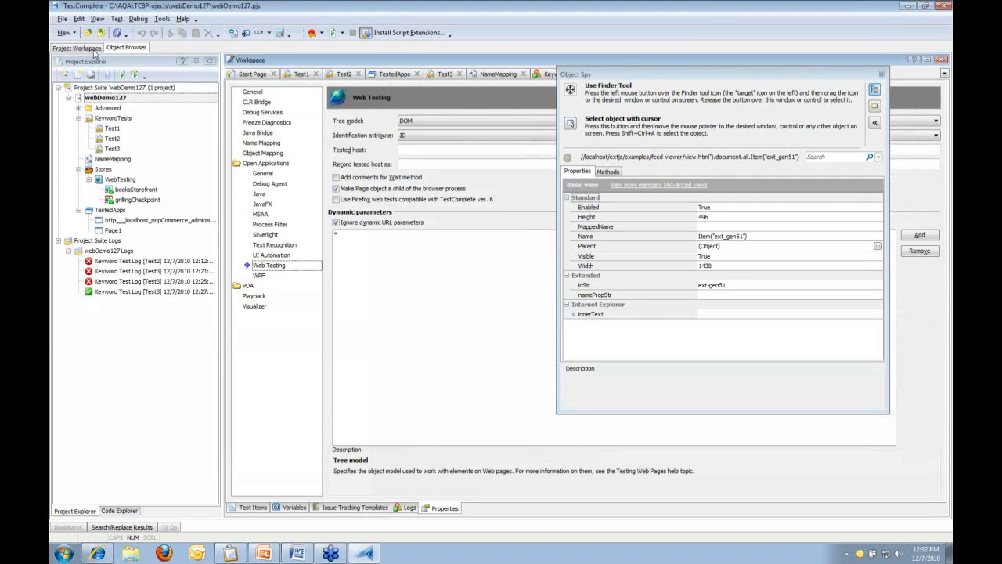
Close Object Spy and add a Web Services item to webDemo127 through Add > New Item
left_click(880, 74)
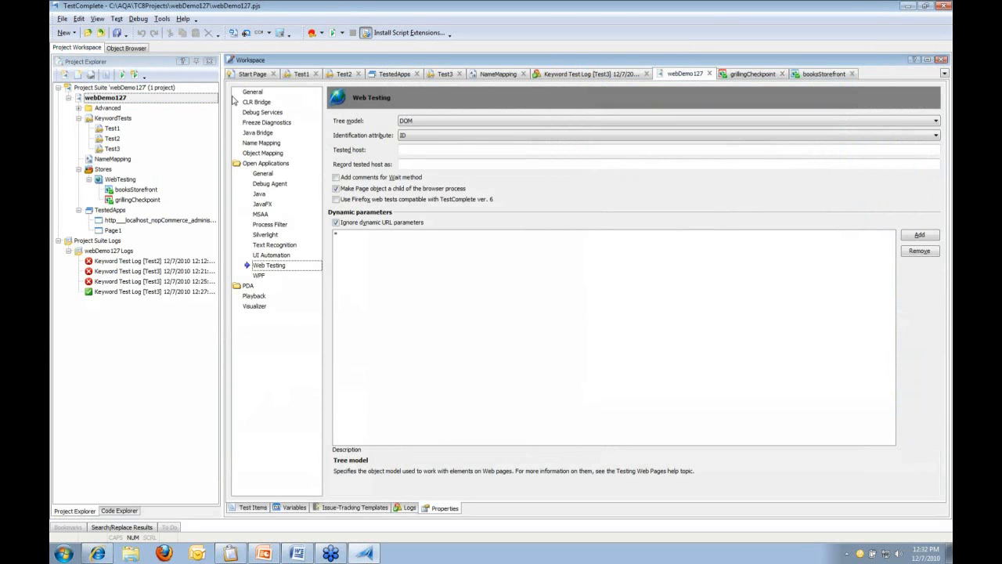
left_click(106, 98)
left_click(144, 107)
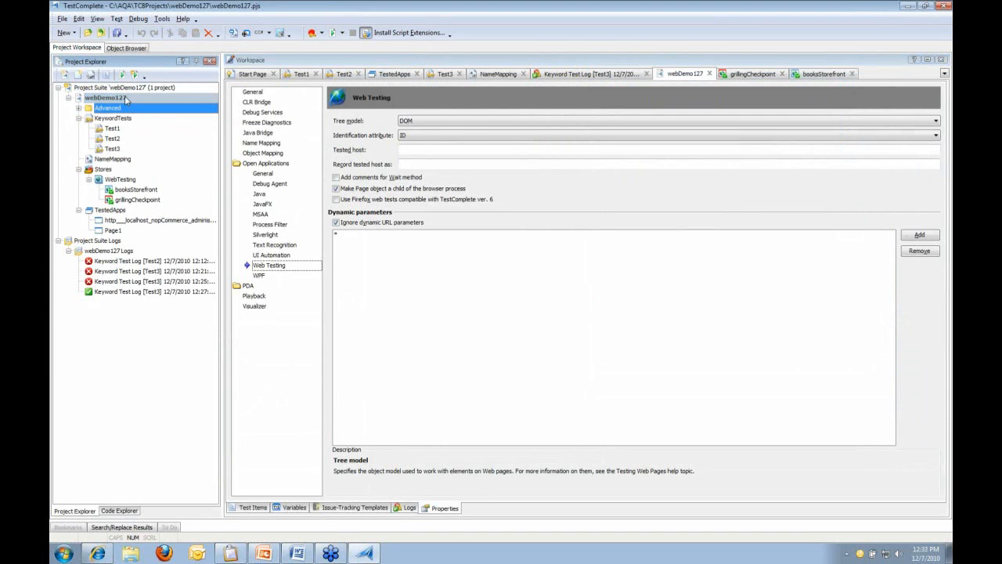
left_click(126, 99)
right_click(139, 103)
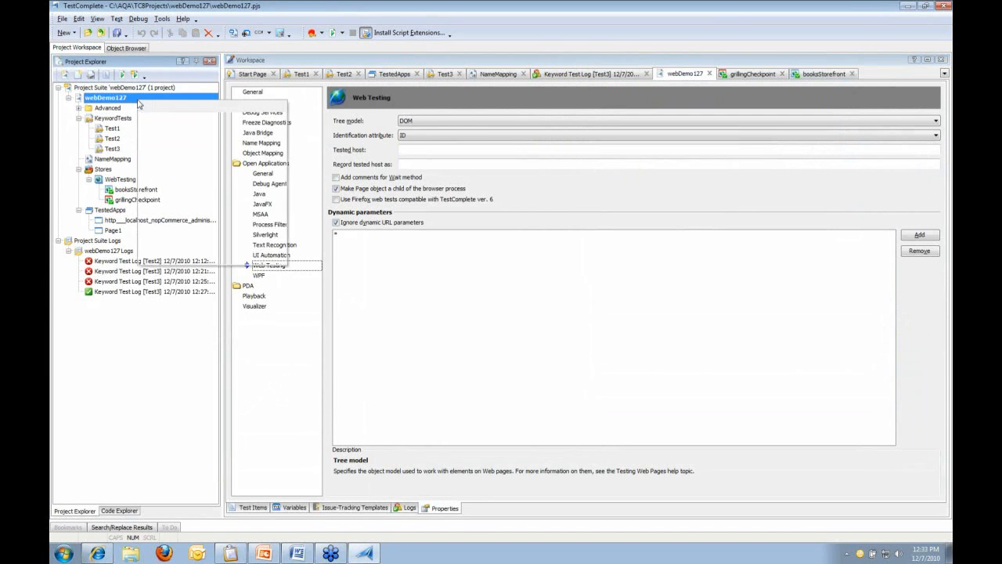
mouse_move(207, 123)
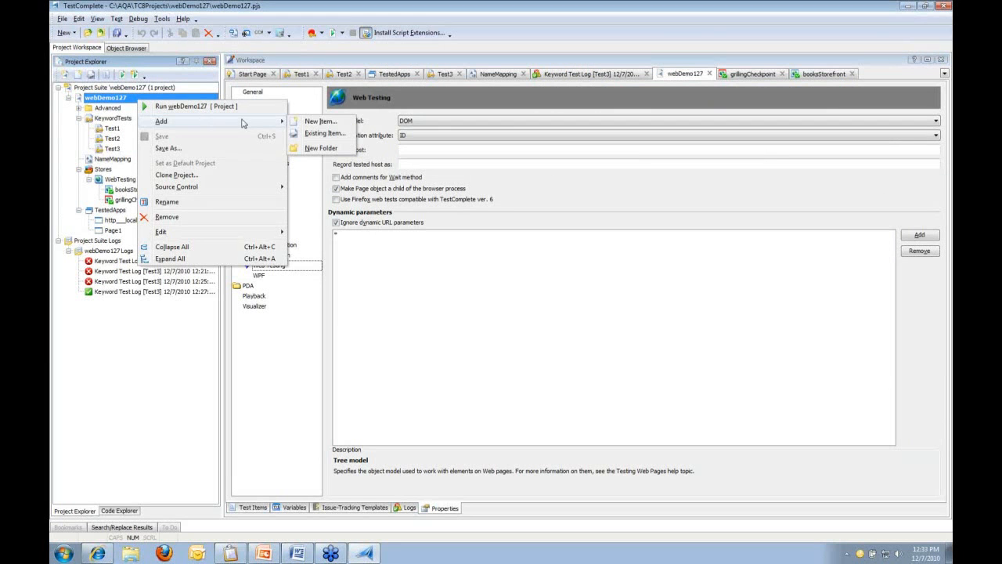
left_click(319, 122)
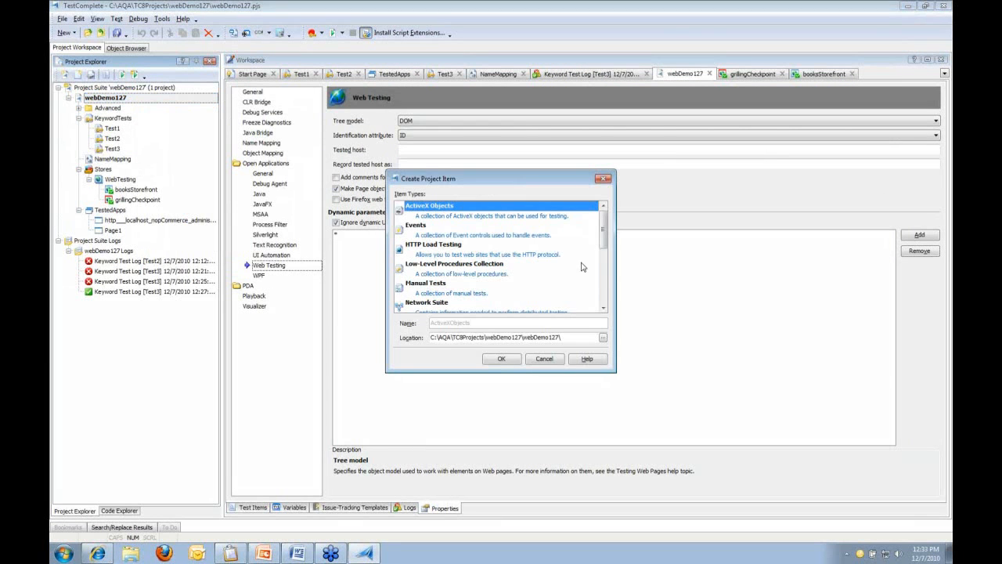
left_click_drag(606, 223, 607, 276)
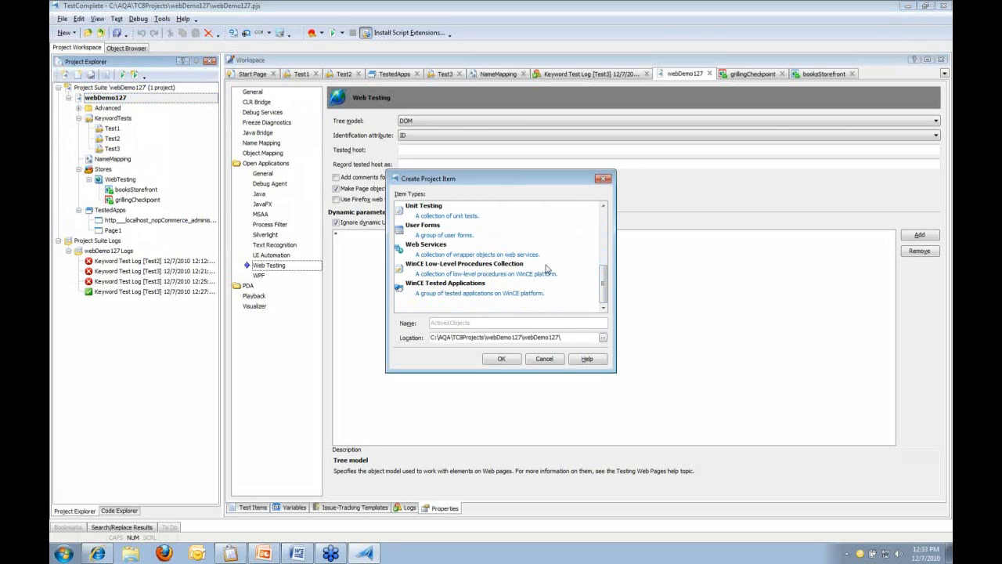
left_click(491, 249)
left_click(494, 360)
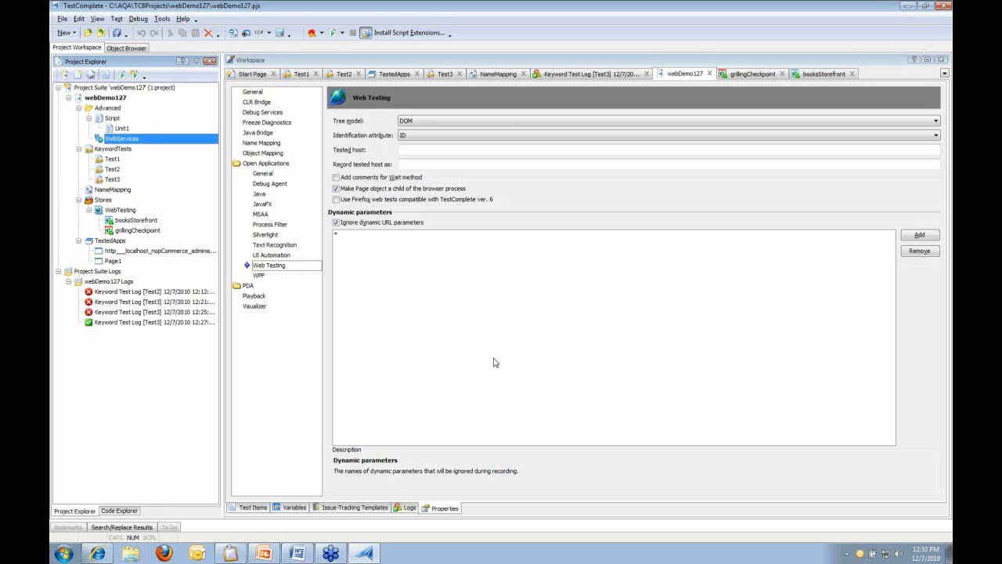
Add a new web service named tempConverson under WebServices
left_click(254, 75)
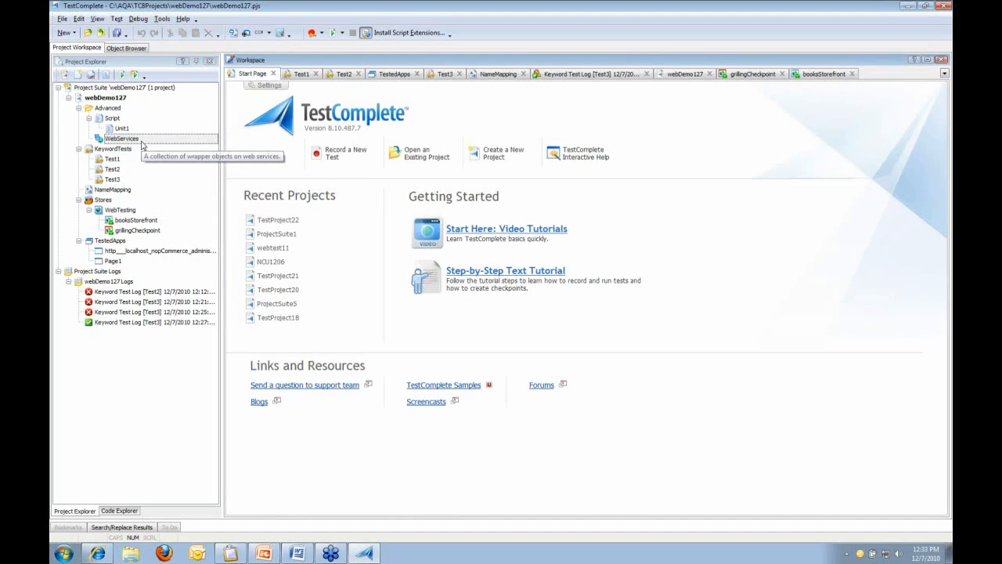
right_click(142, 142)
mouse_move(168, 150)
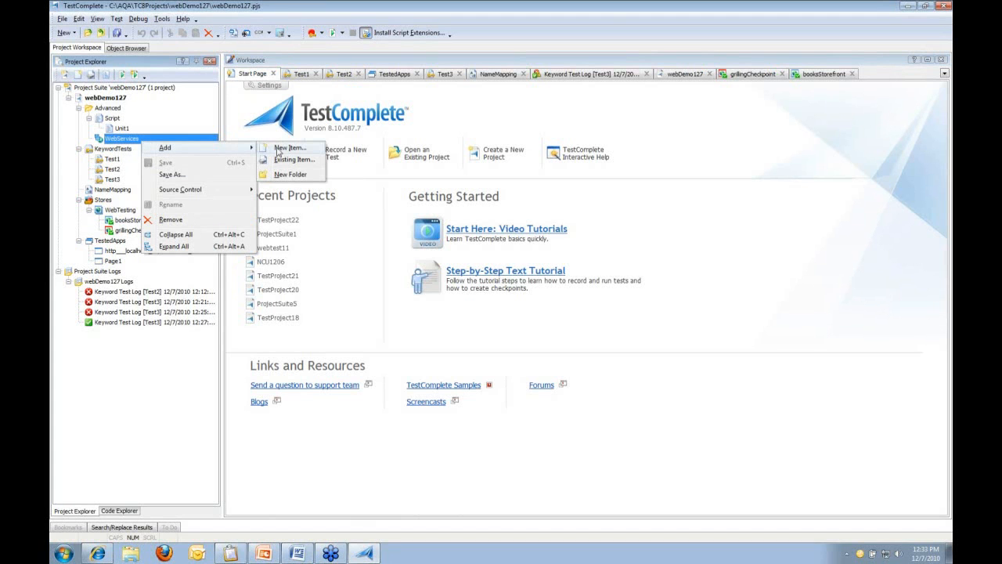
left_click(282, 149)
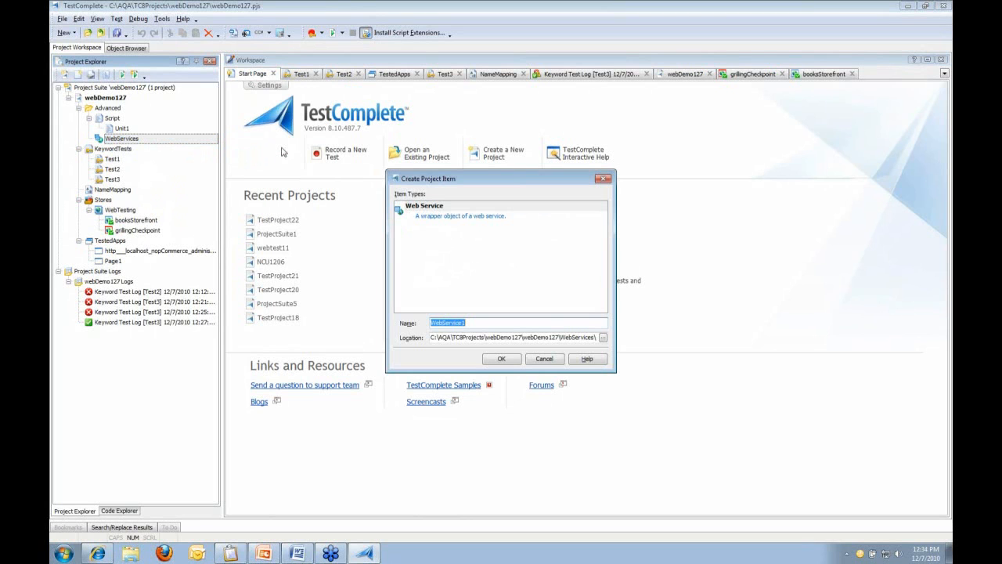
type("tempConverson")
left_click(505, 361)
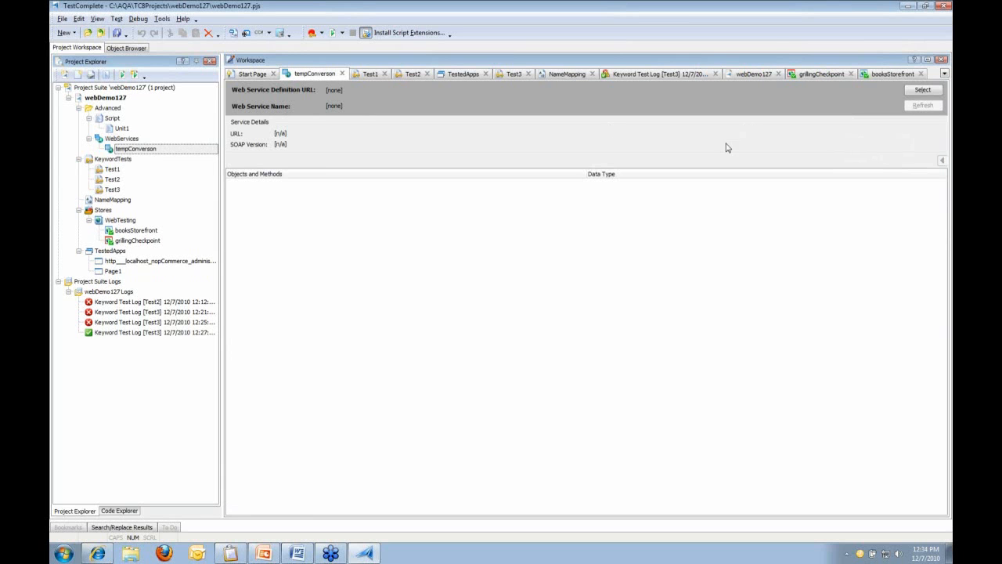
Point it at the w3schools tempconvert WSDL, accept TempConvert, and expand both conversion methods
left_click(914, 91)
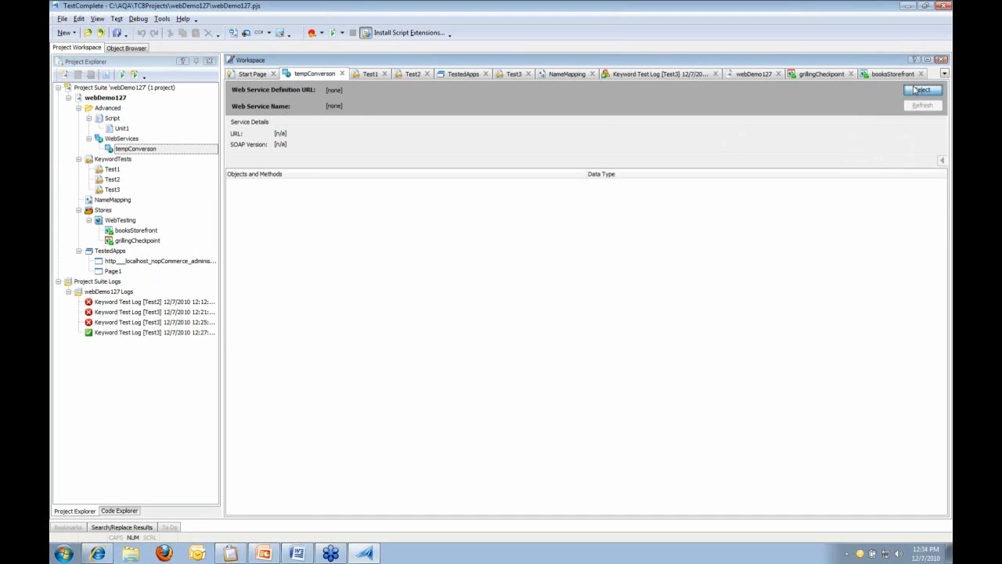
left_click(626, 257)
left_click(618, 267)
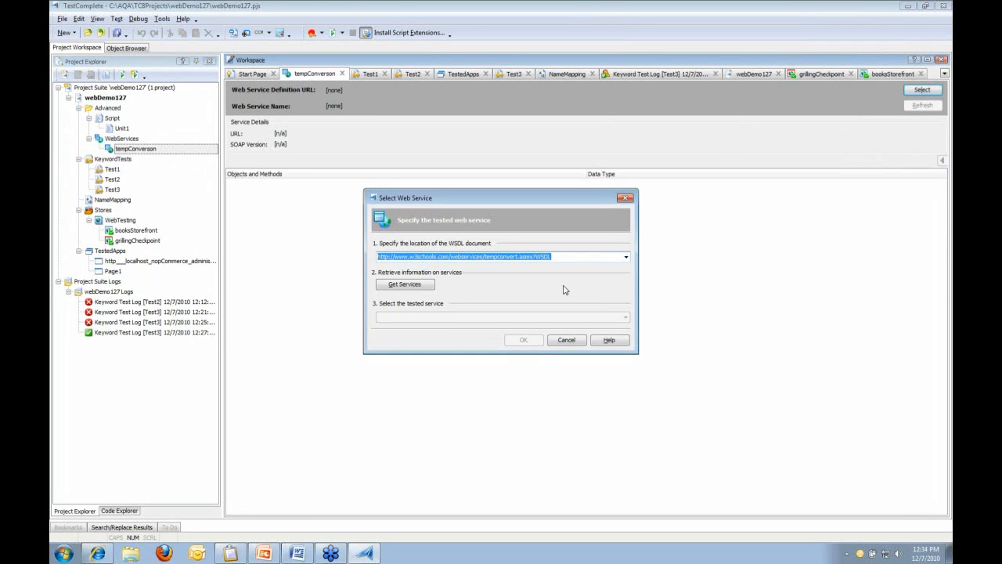
left_click(429, 286)
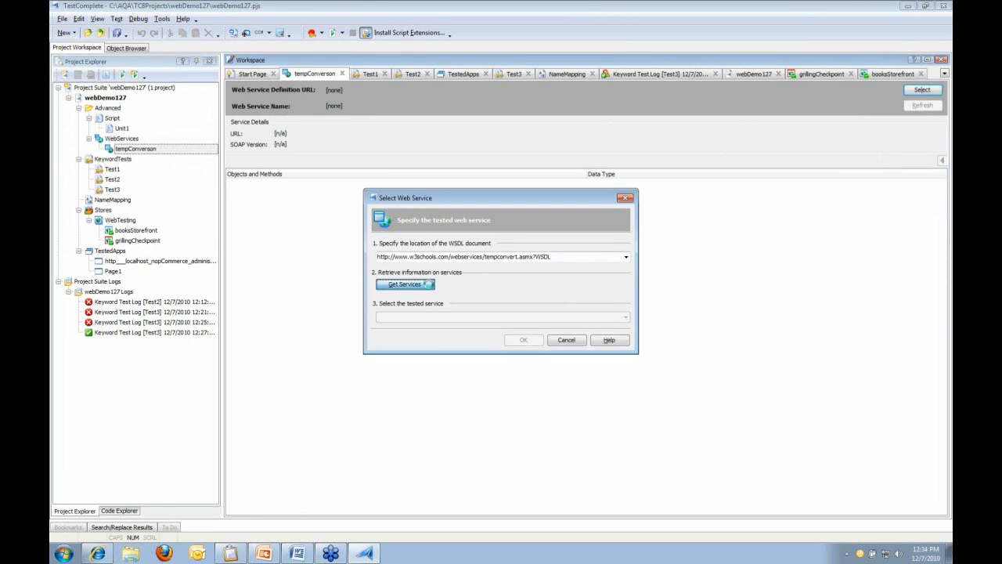
left_click(523, 340)
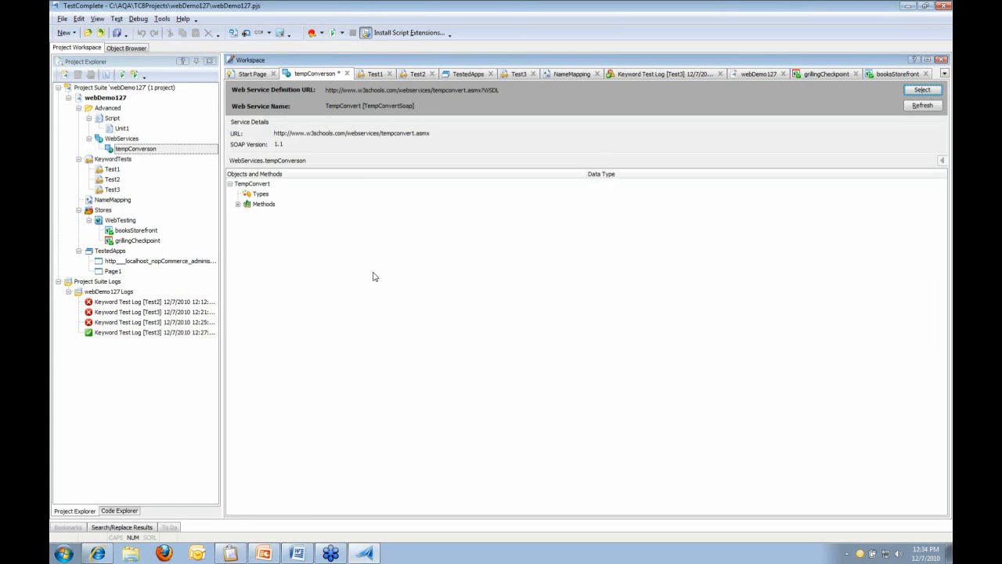
left_click(237, 203)
left_click(245, 214)
left_click(246, 244)
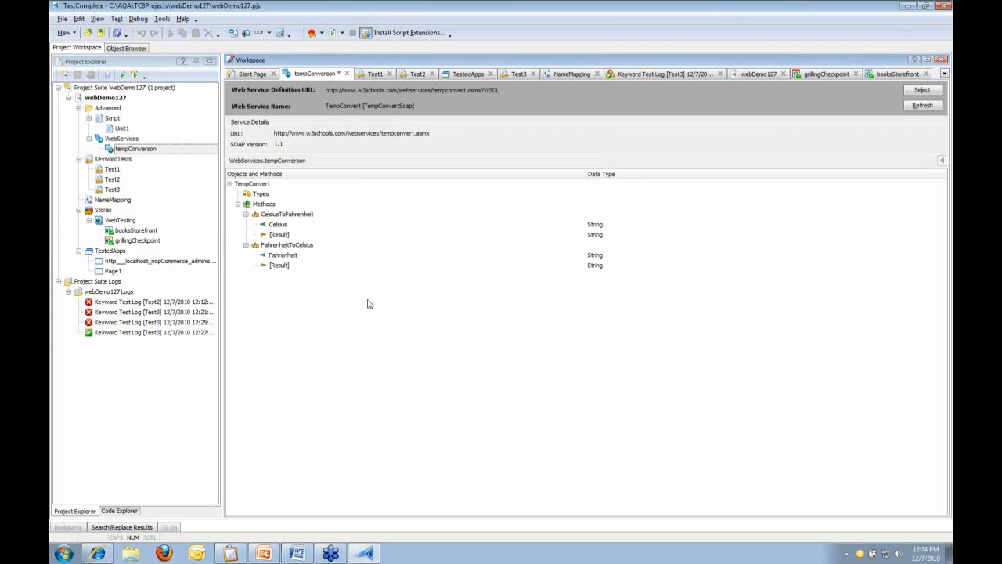
Check the w3schools TempConvert page in Internet Explorer, then return to TestComplete
left_click(102, 554)
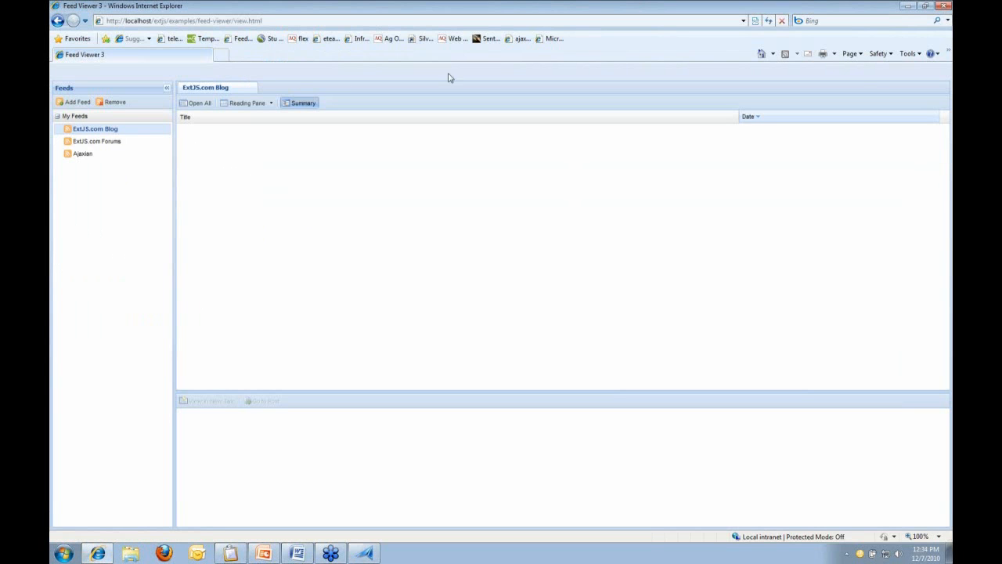
left_click(207, 38)
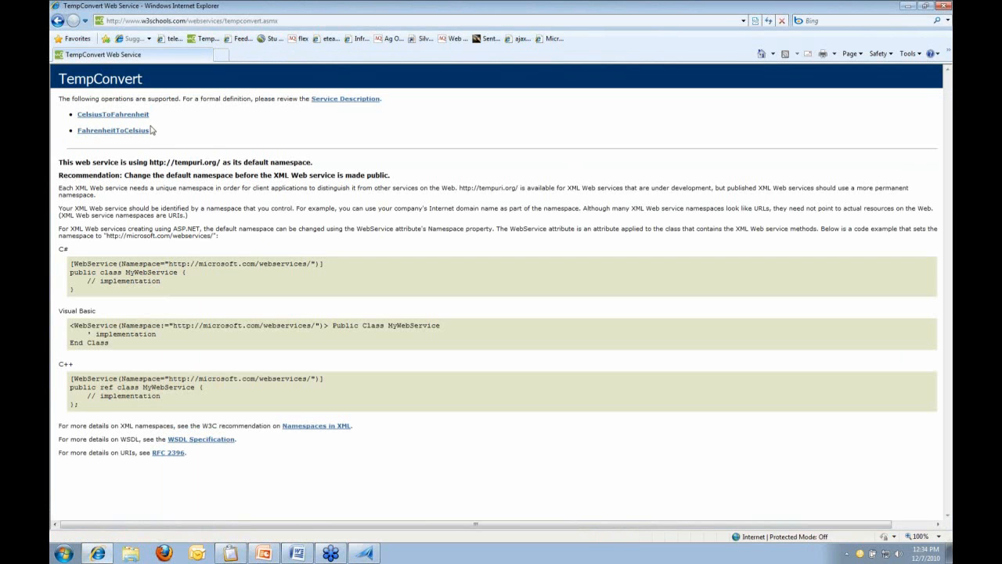
left_click(366, 552)
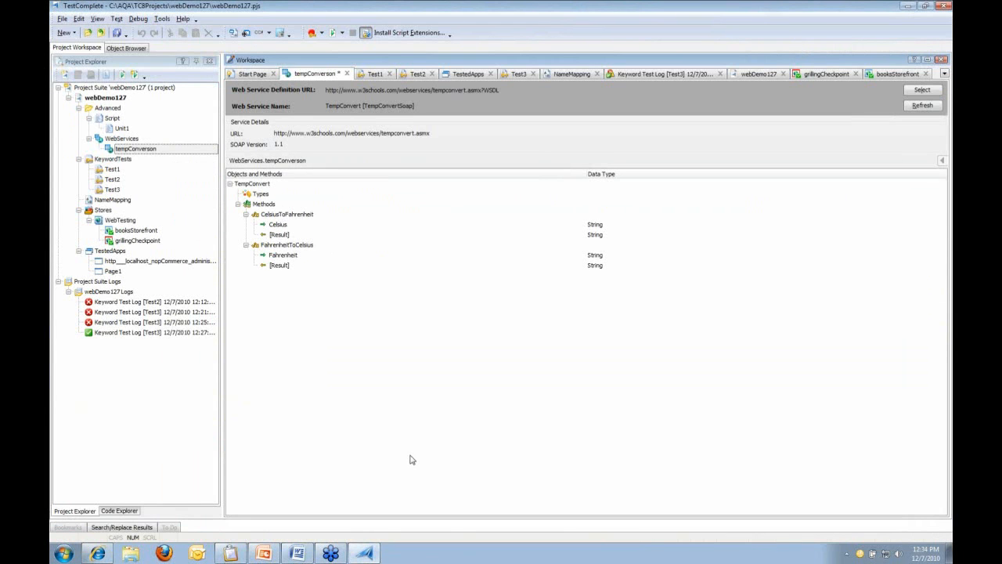
Save the project, open Unit1, and start a Web Service Checkpoint
left_click(117, 33)
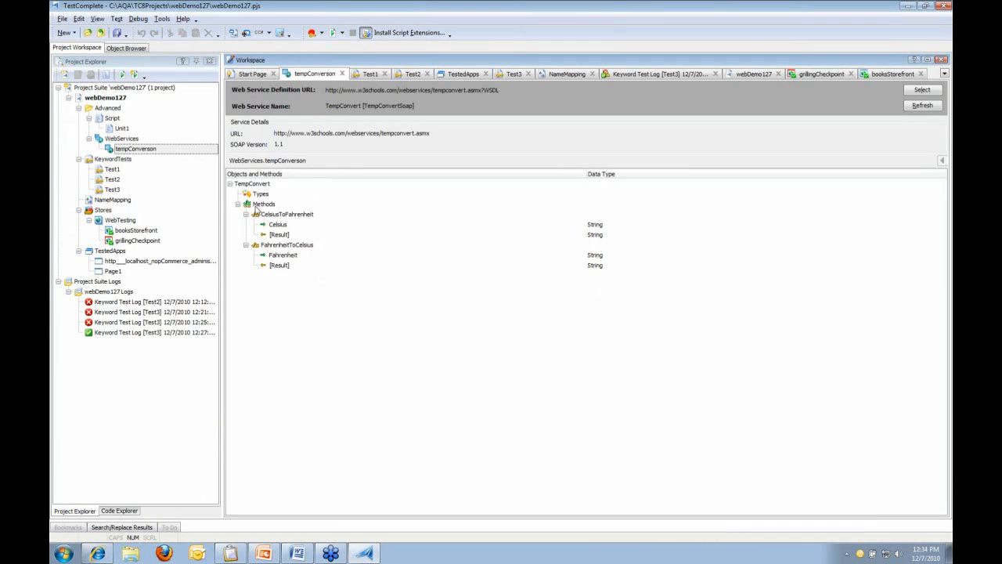
double_click(122, 129)
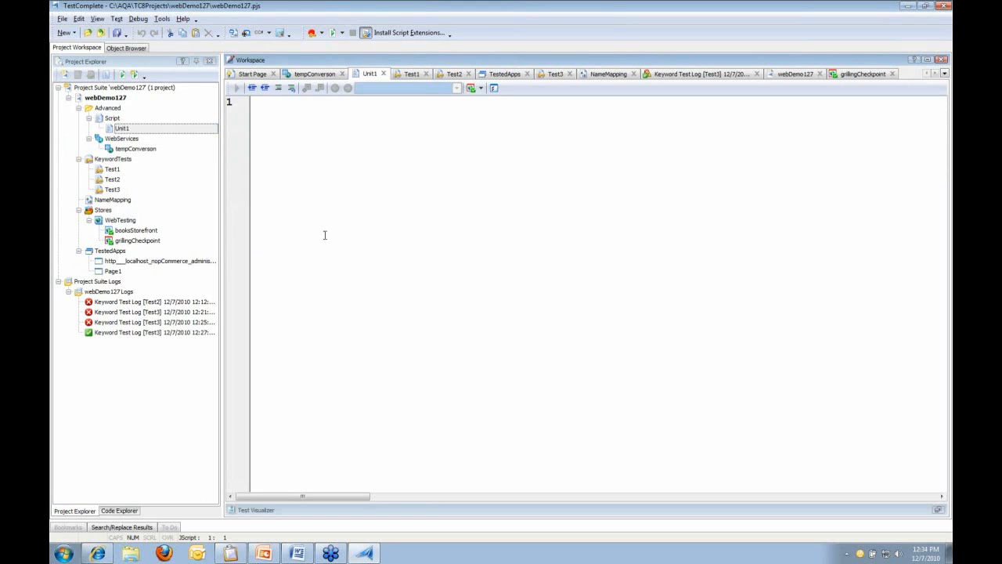
left_click(480, 88)
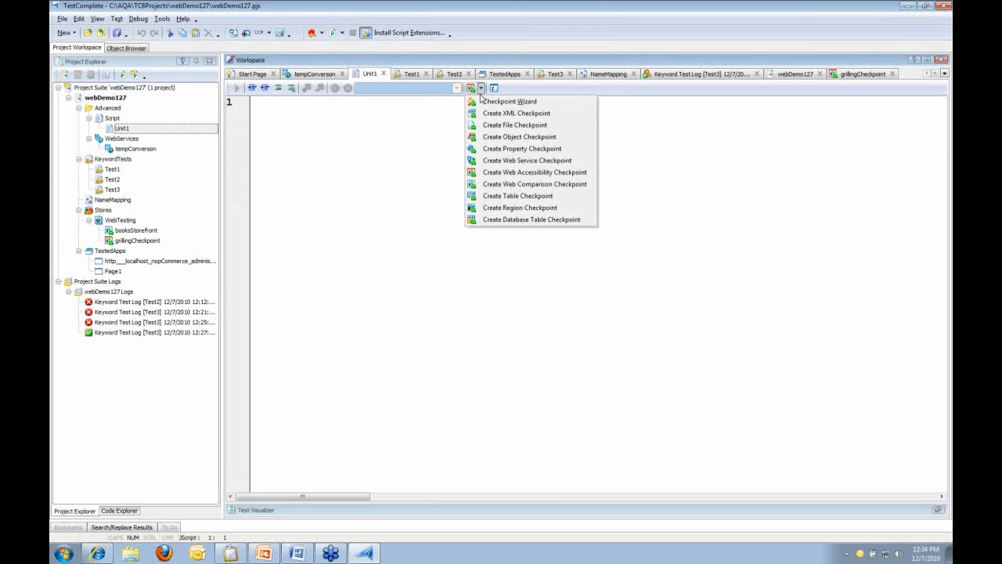
left_click(534, 162)
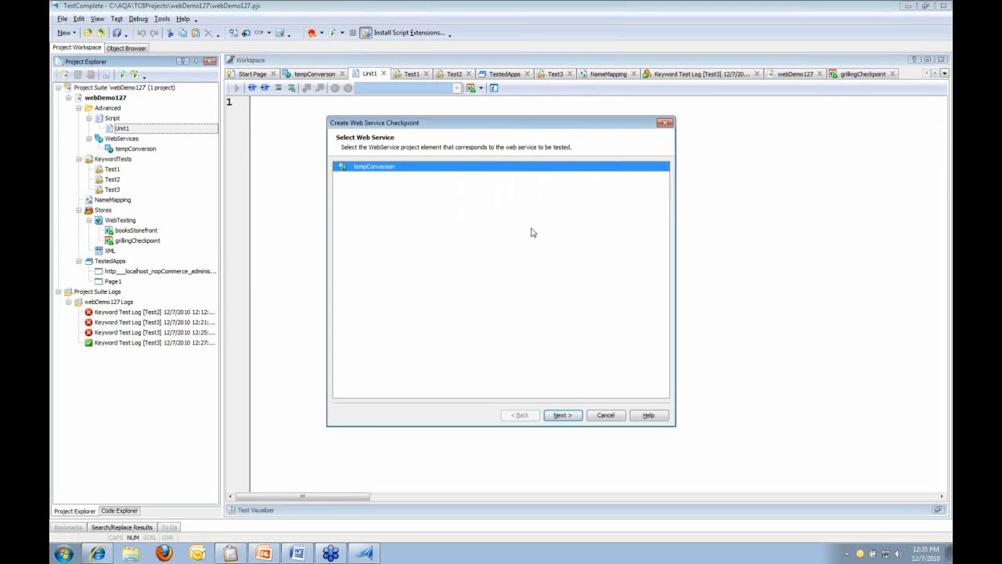
Have the checkpoint call tempConversion's CelsiusToFahrenheit with Celsius 0
left_click(576, 416)
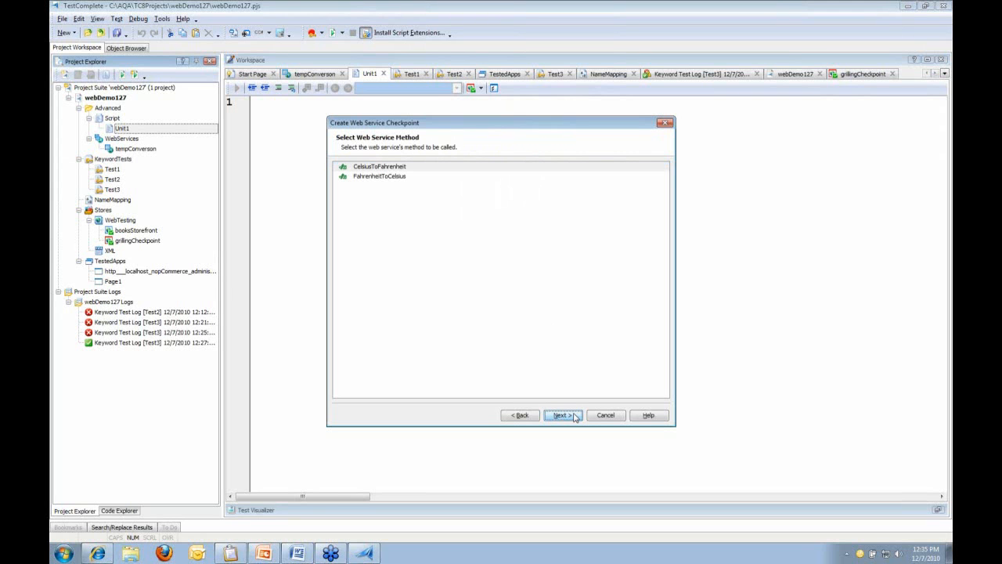
left_click(443, 168)
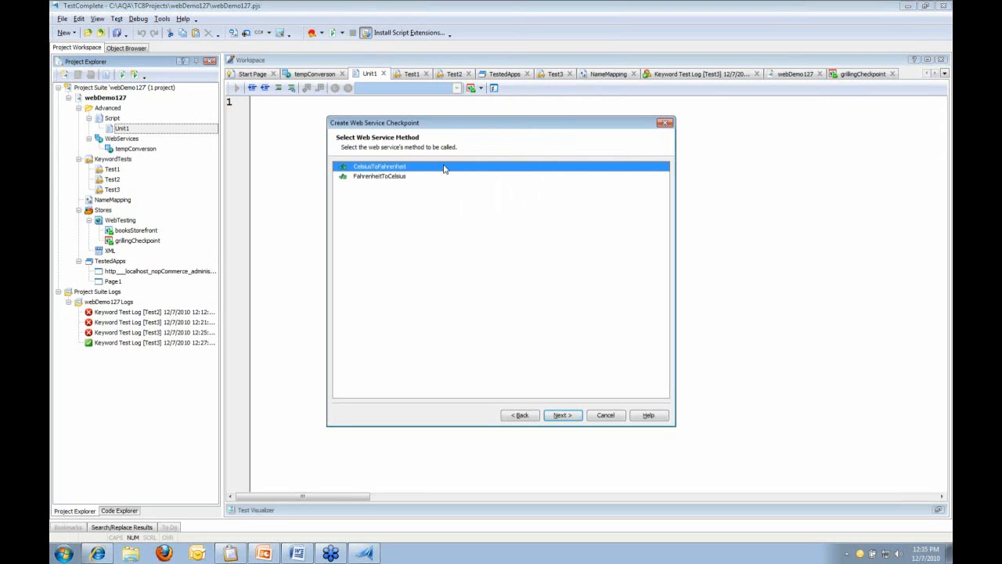
left_click(552, 421)
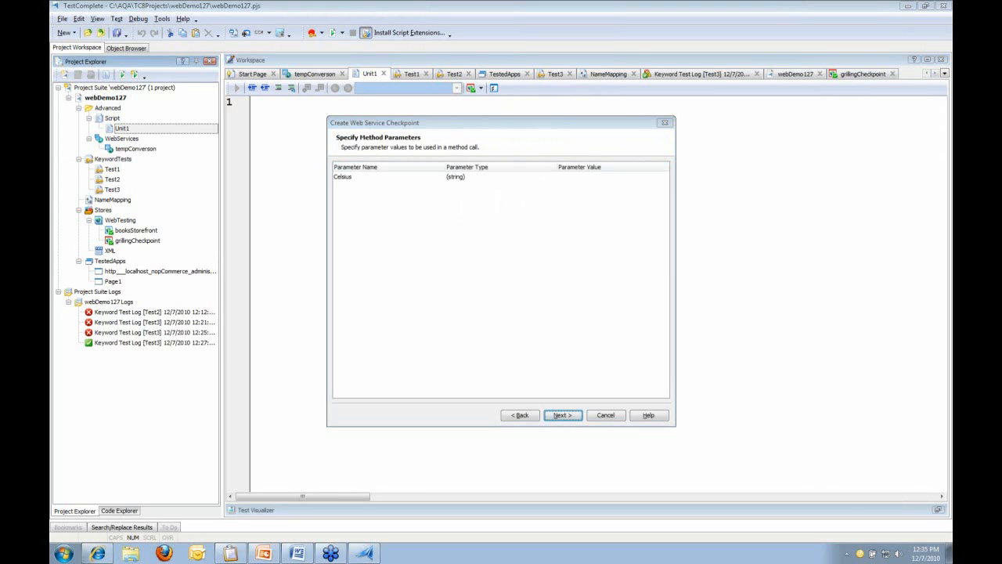
left_click(593, 176)
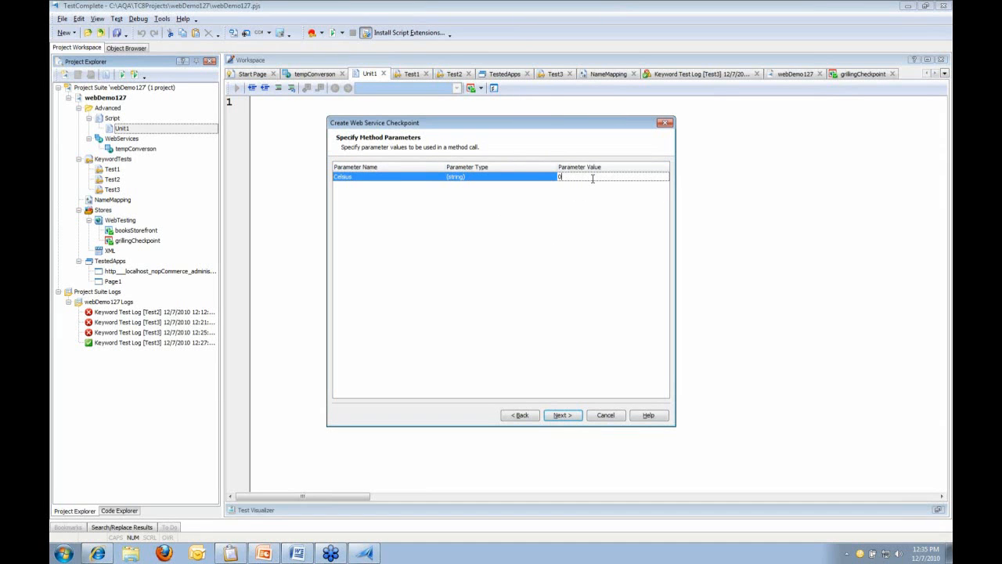
type("0")
left_click(577, 419)
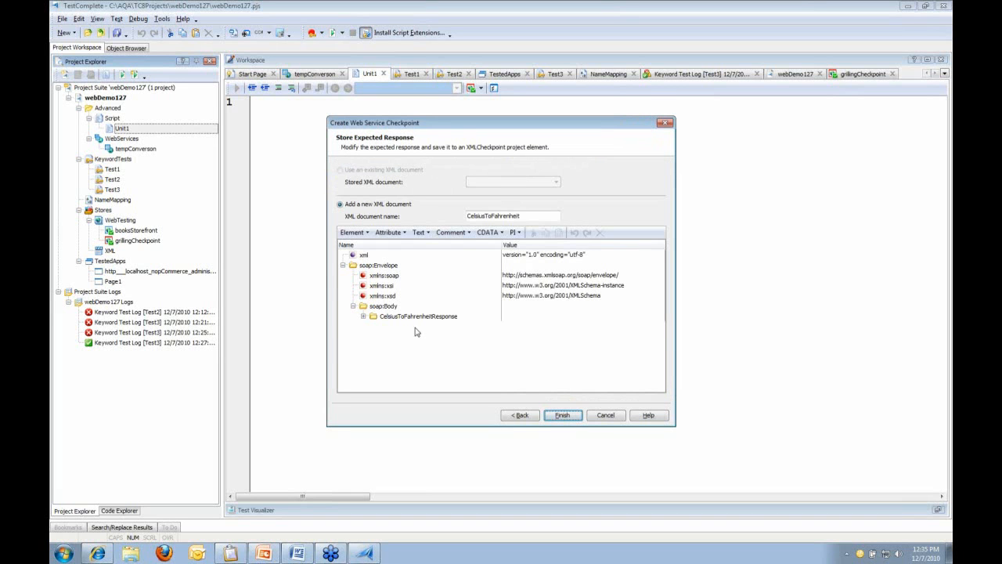
Expand the response to its #text result 32 and finish the CelsiusToFahrenheit XML checkpoint
left_click(362, 315)
left_click(373, 336)
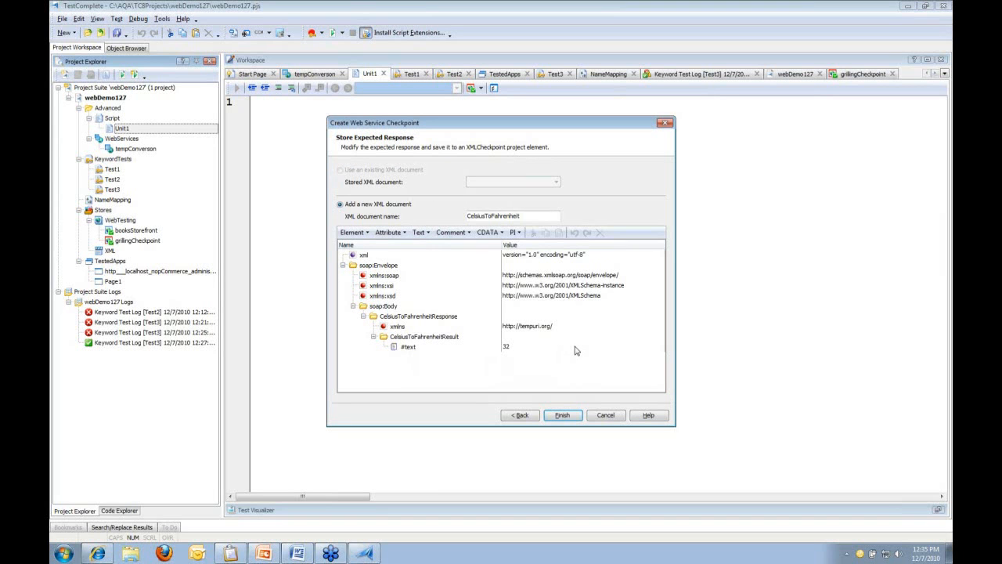
left_click(523, 350)
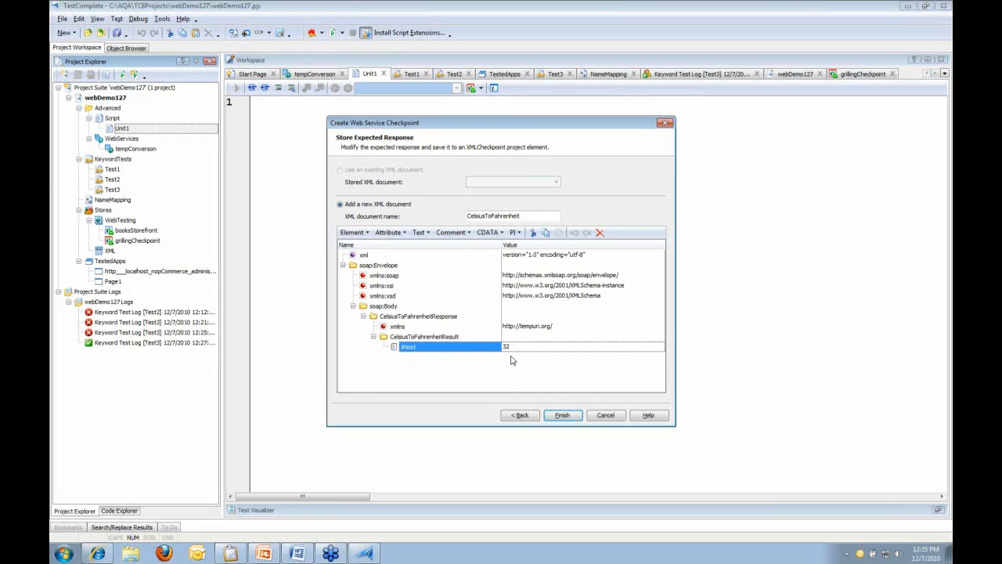
left_click(561, 414)
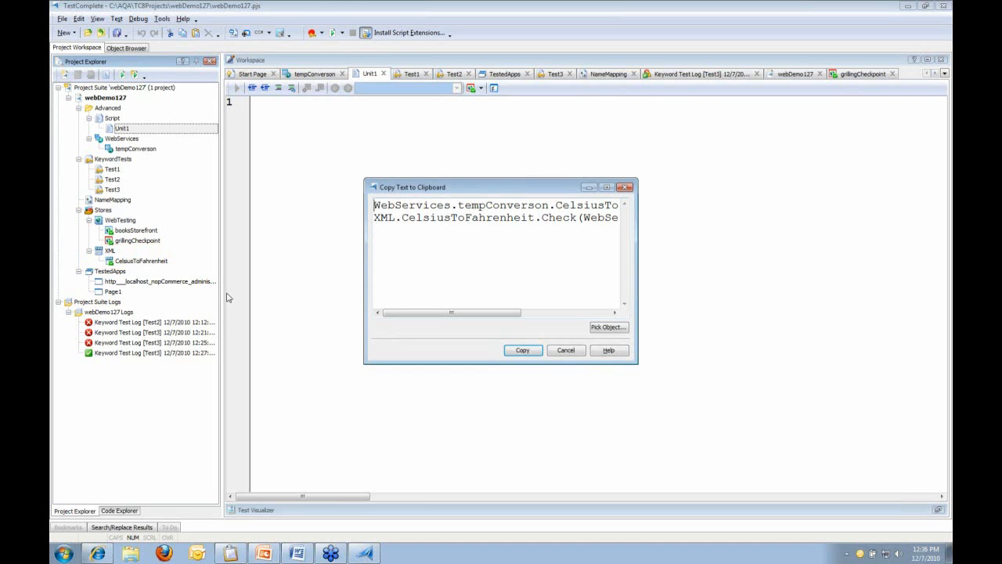
Copy the generated checkpoint code and write an empty function webTest() { } in Unit1
left_click(526, 349)
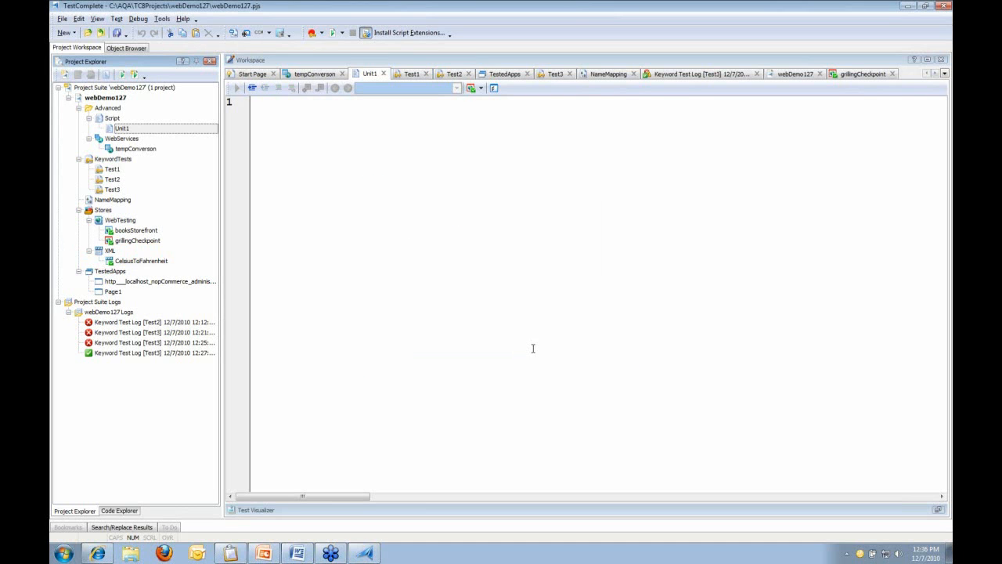
type("functi")
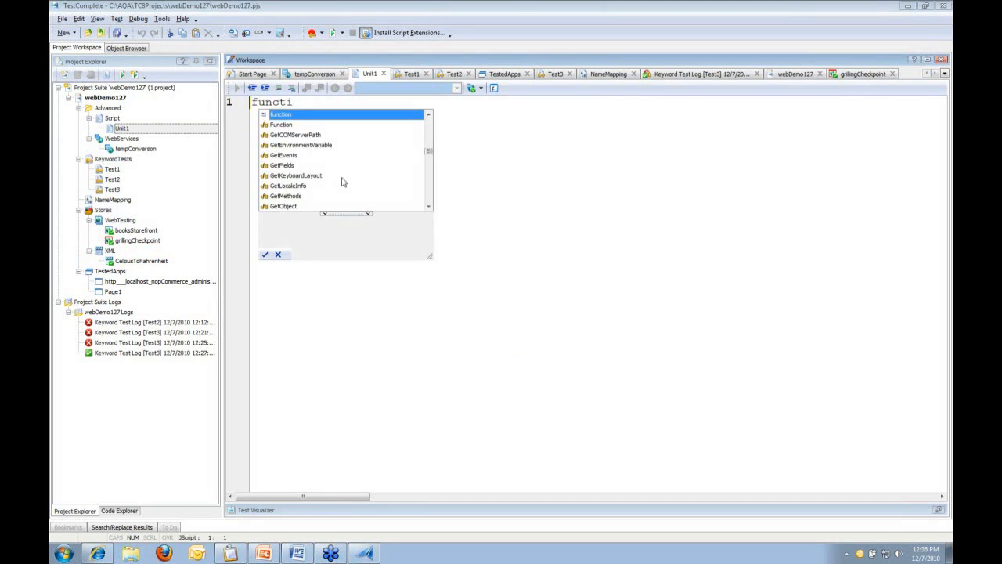
type("on webTest()")
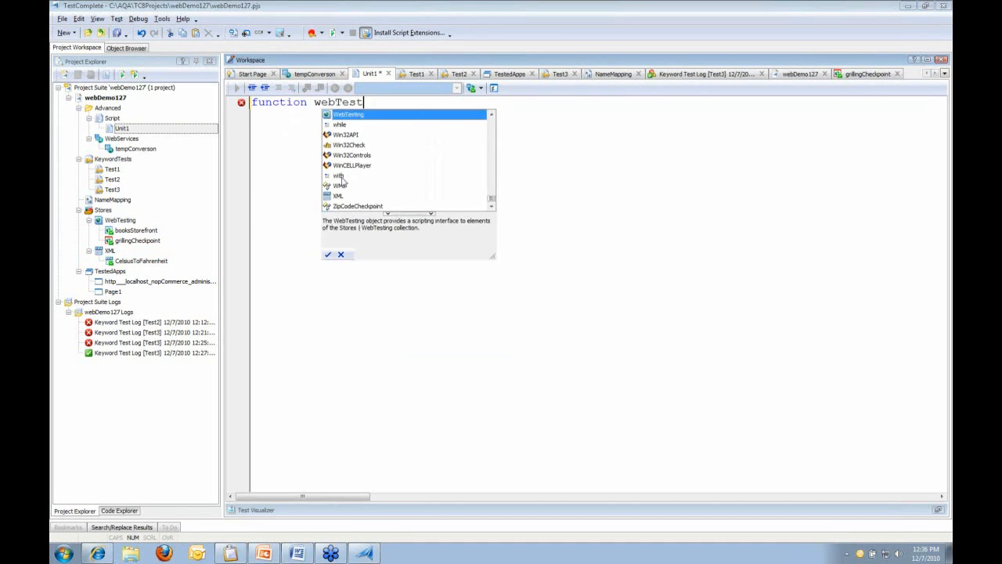
key("Return")
type("{")
key("Return")
key("Return")
type("}")
key("Up")
key("Return")
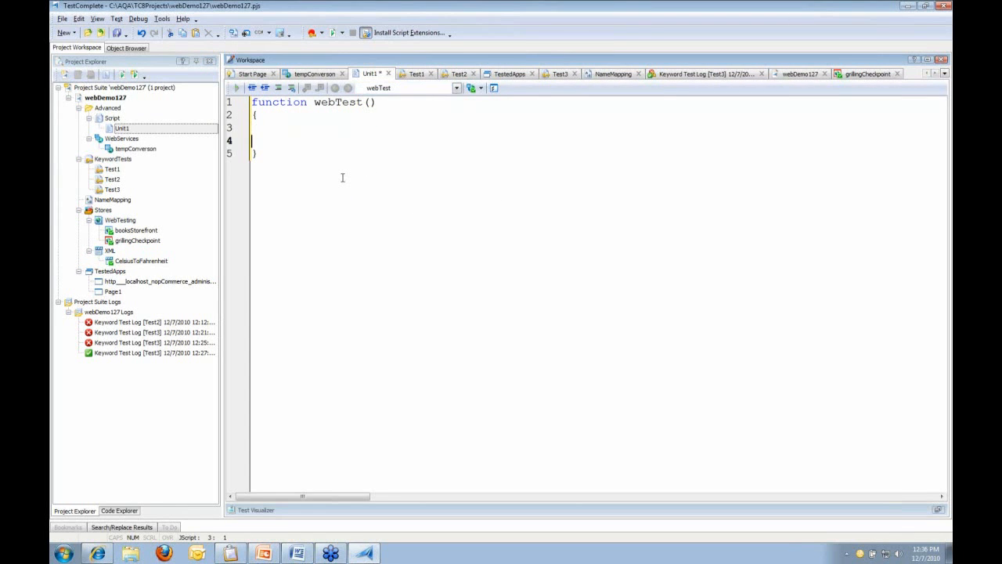
key("ctrl+v")
key("Return")
left_click(286, 143)
key("ctrl+z")
left_click(162, 263)
Create a CelsiusToFahrenheit2 web service checkpoint calling CelsiusToFahrenheit with Celsius 0
left_click(481, 88)
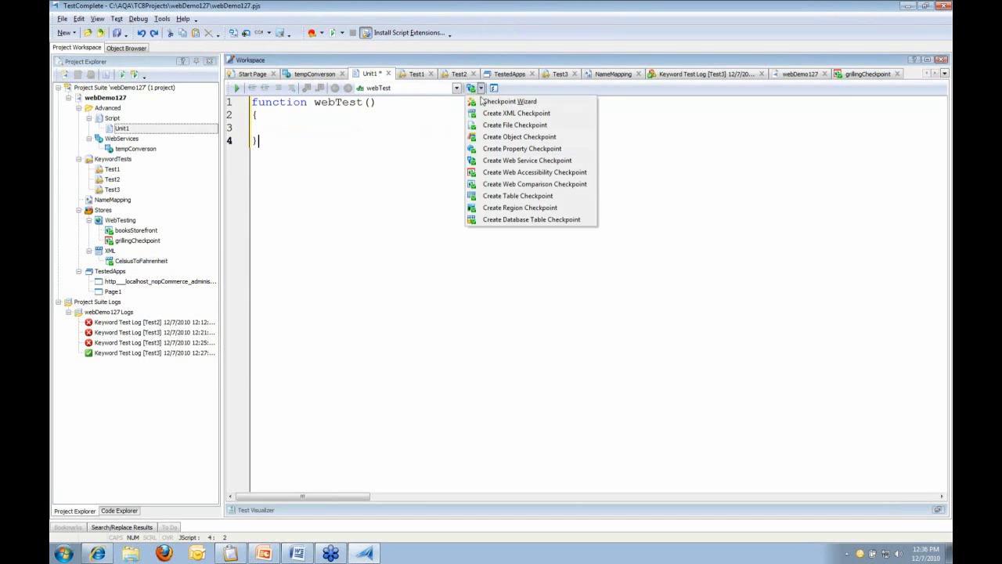
left_click(488, 161)
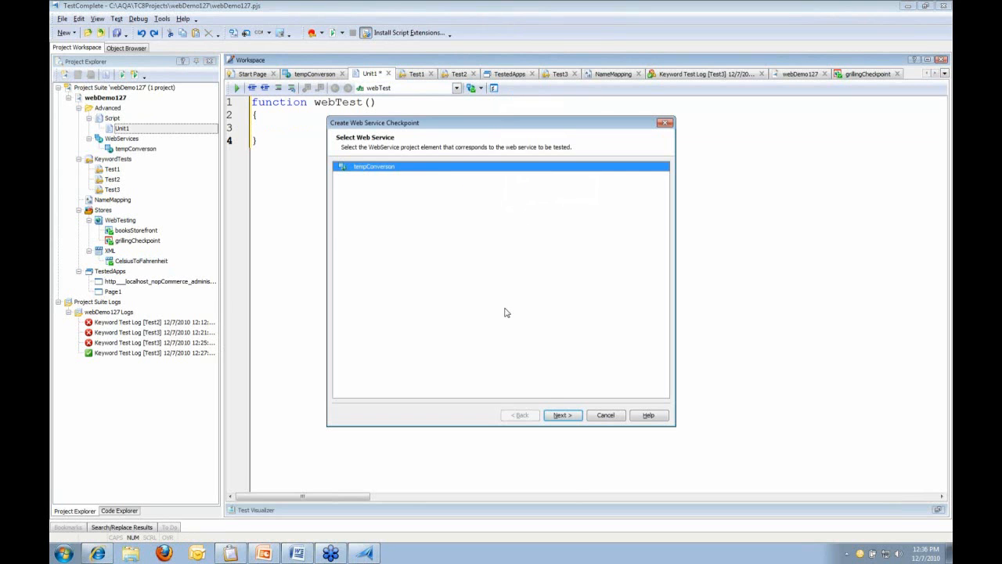
left_click(571, 415)
left_click(391, 173)
left_click(562, 415)
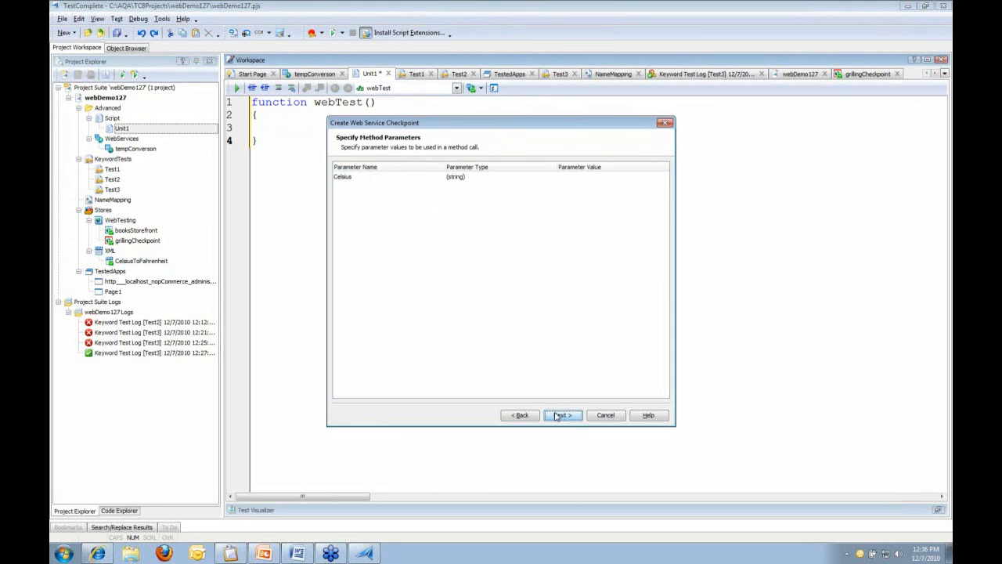
left_click(611, 179)
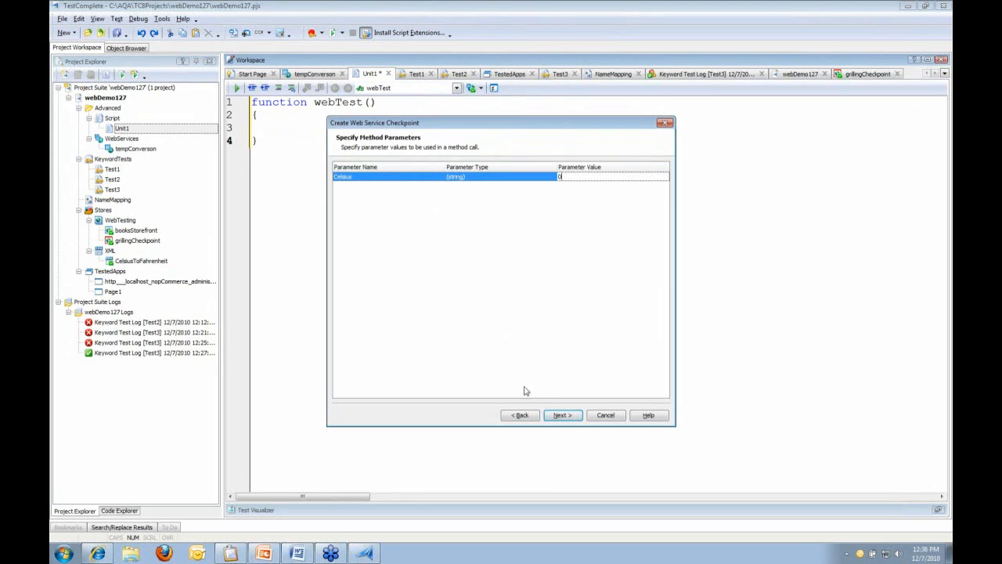
left_click(553, 416)
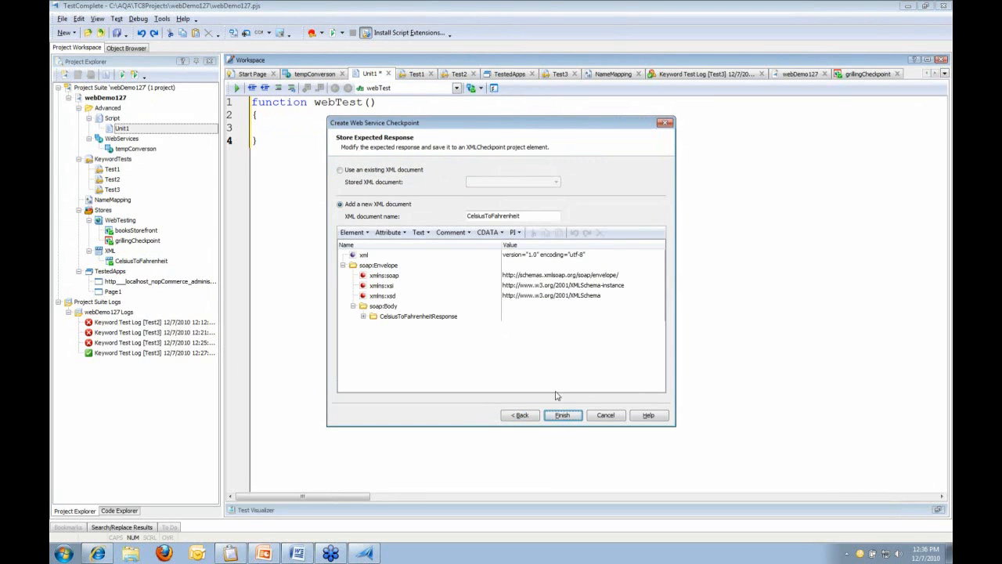
left_click(552, 216)
type("2")
left_click(564, 416)
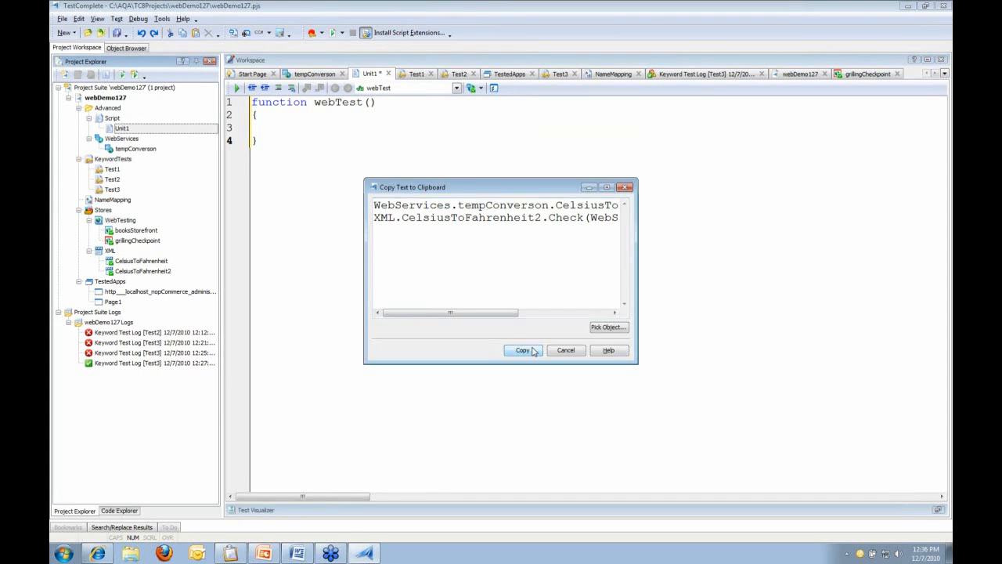
Copy the checkpoint code and paste it into the webTest function body at line 3
left_click(523, 351)
left_click(263, 128)
right_click(262, 127)
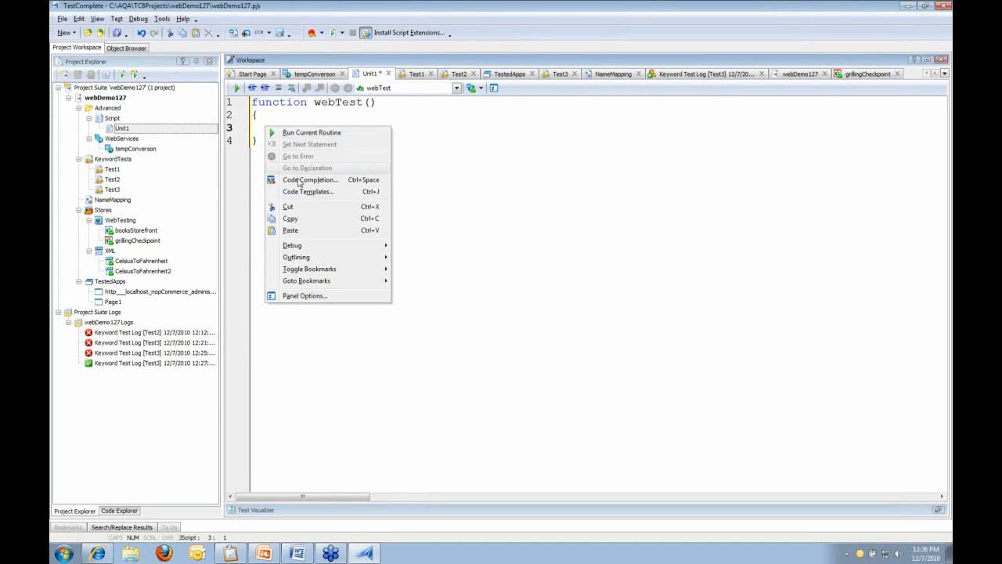
left_click(299, 230)
left_click(353, 168)
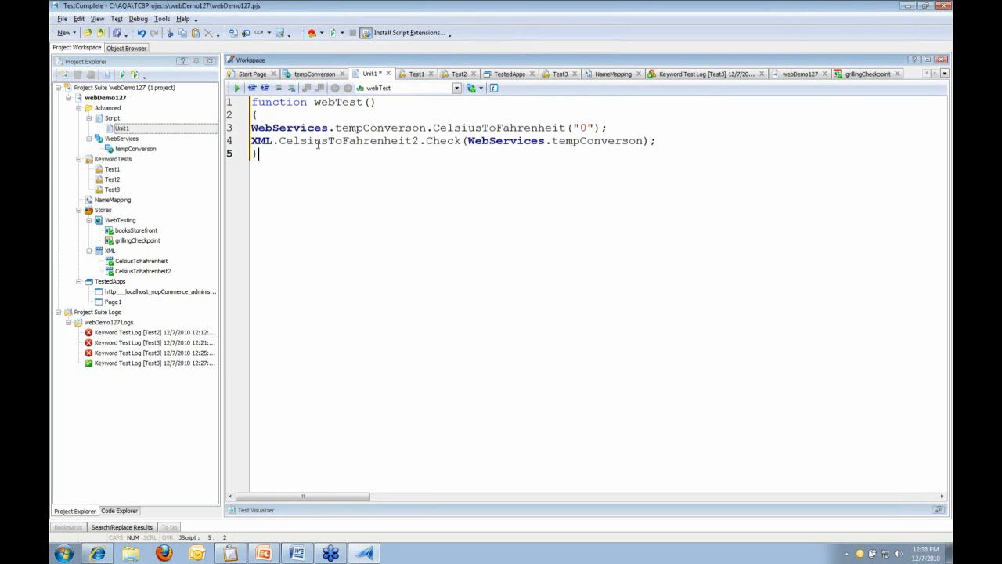
left_click(252, 128)
Run the webTest routine from the editor's context menu and view the passing test log
right_click(302, 128)
left_click(353, 140)
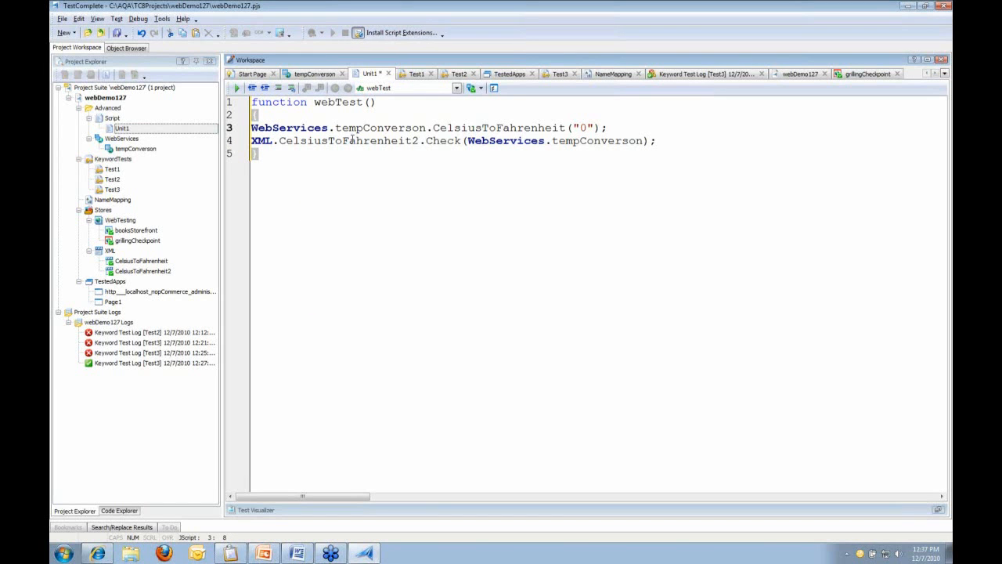
left_click(467, 288)
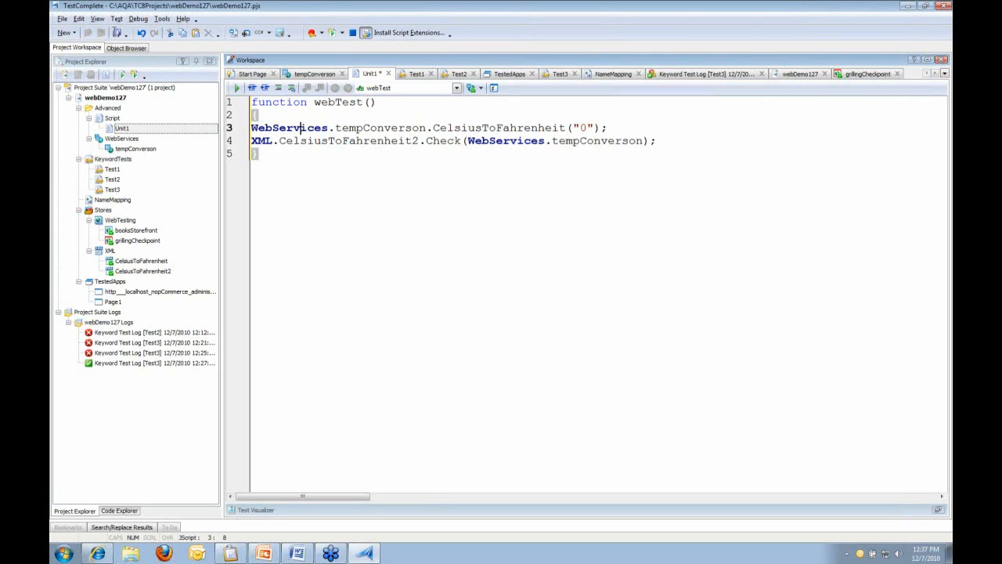
right_click(305, 128)
left_click(335, 134)
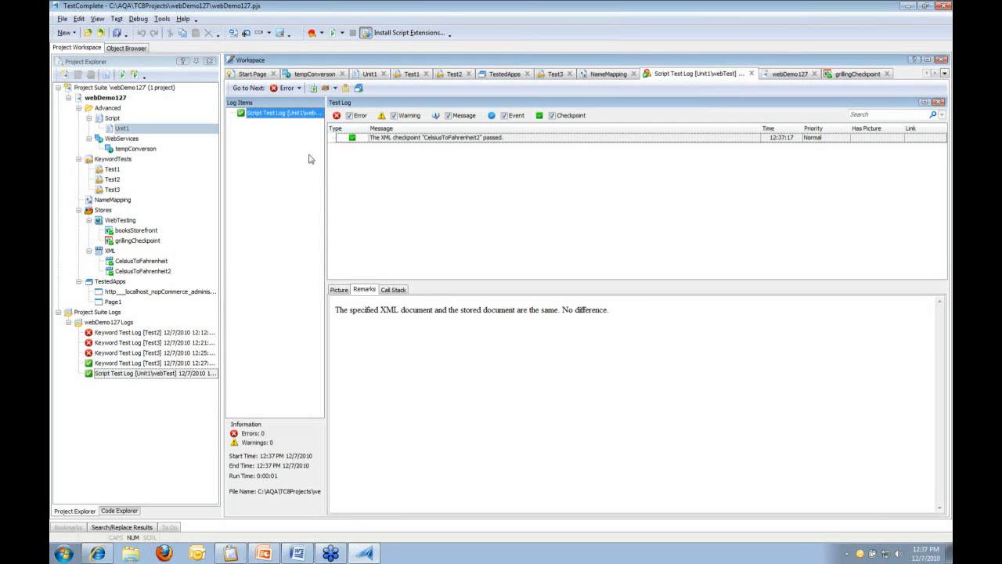
Open the CelsiusToFahrenheit2 XML store and expand down to its #text result of 32
double_click(151, 271)
left_click(243, 230)
left_click(252, 240)
left_click(264, 260)
left_click(601, 274)
Change the #text value from 32 to 33 and save all changes
right_click(601, 274)
left_click(600, 274)
left_click(598, 271)
left_click(599, 271)
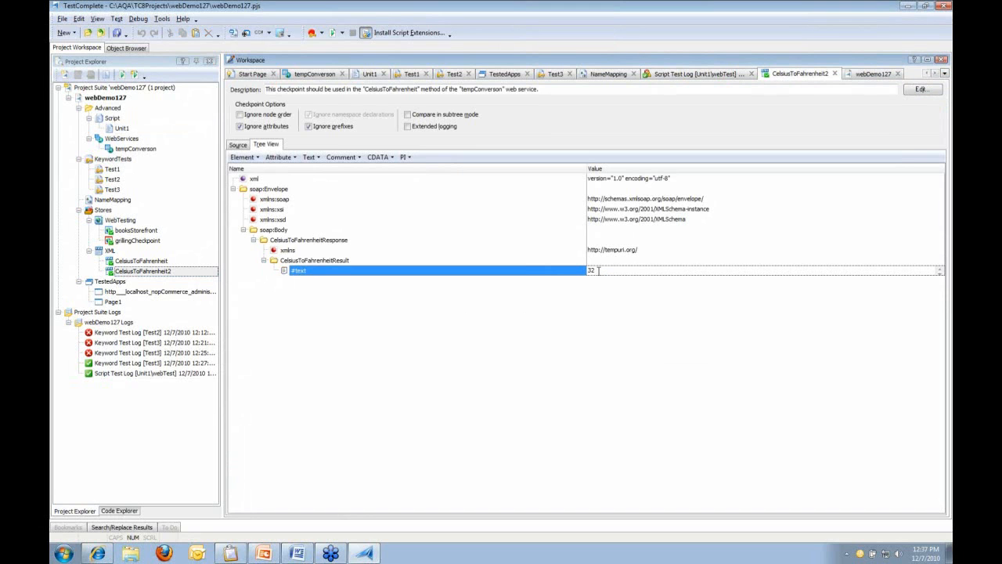
key("BackSpace")
type("33")
left_click(587, 292)
left_click(118, 34)
Rerun the webTest routine from Unit1 and open the XML Comparison Results details for the failed CelsiusToFahrenheit2 checkpoint
left_click(369, 74)
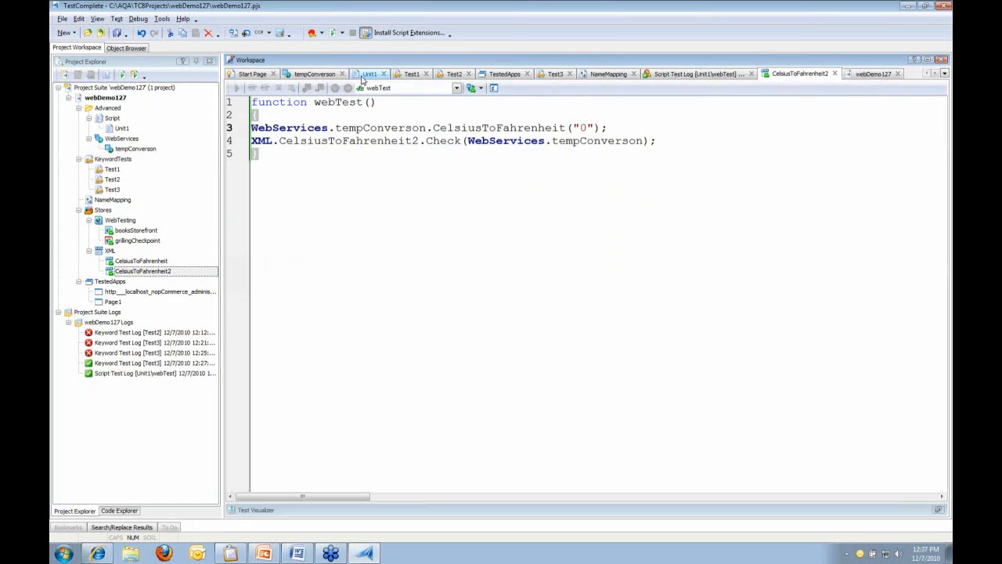
right_click(306, 132)
left_click(332, 140)
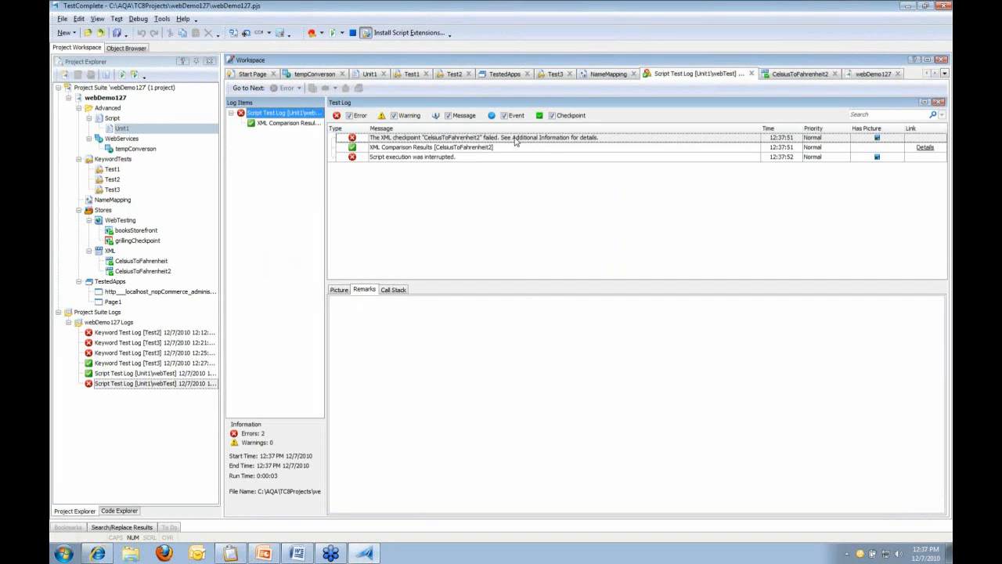
left_click(558, 148)
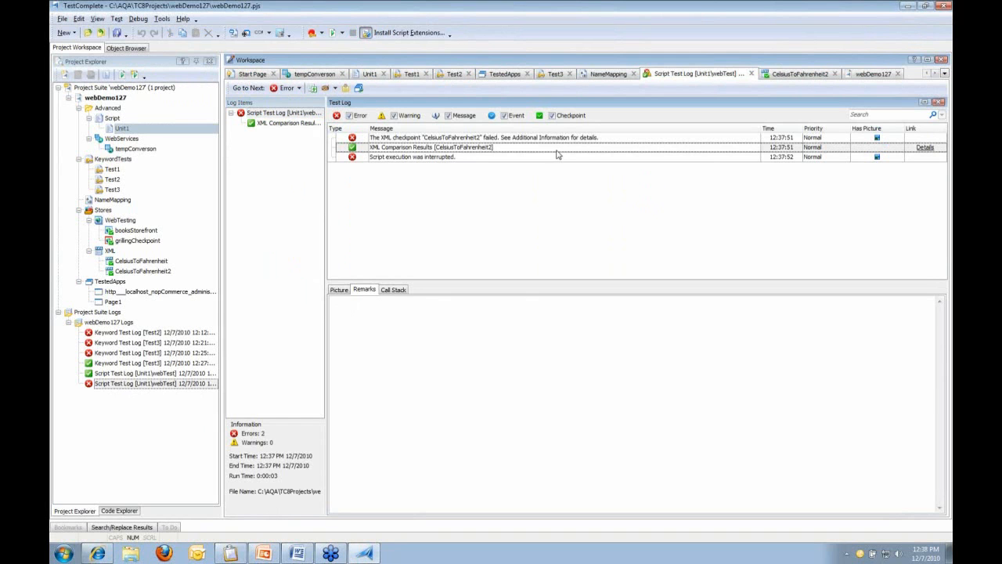
left_click(926, 149)
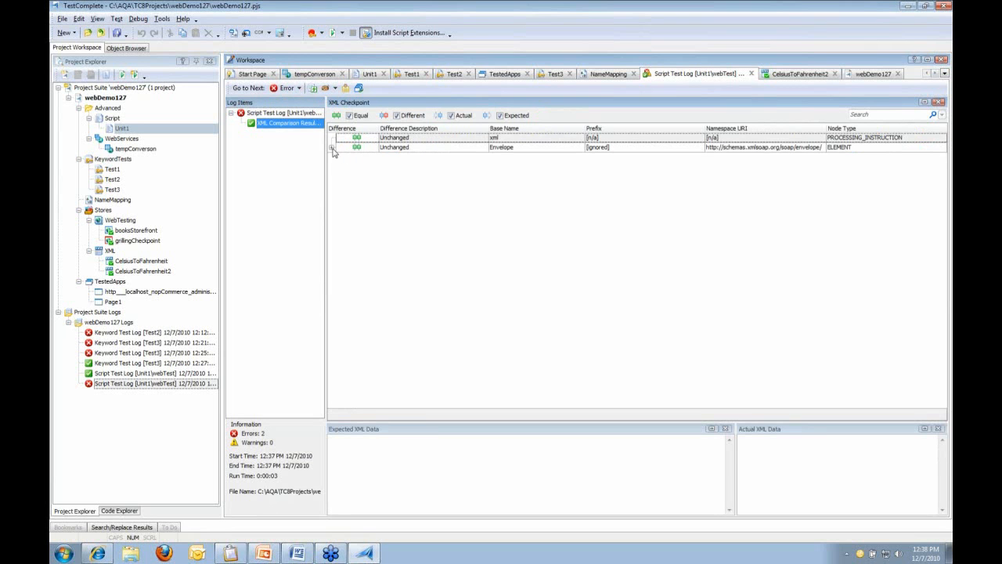
Expand Envelope, Body, CelsiusToFahrenheitResponse and CelsiusToFahrenheitResult in the XML comparison tree
left_click(332, 147)
left_click(340, 157)
left_click(347, 166)
left_click(355, 176)
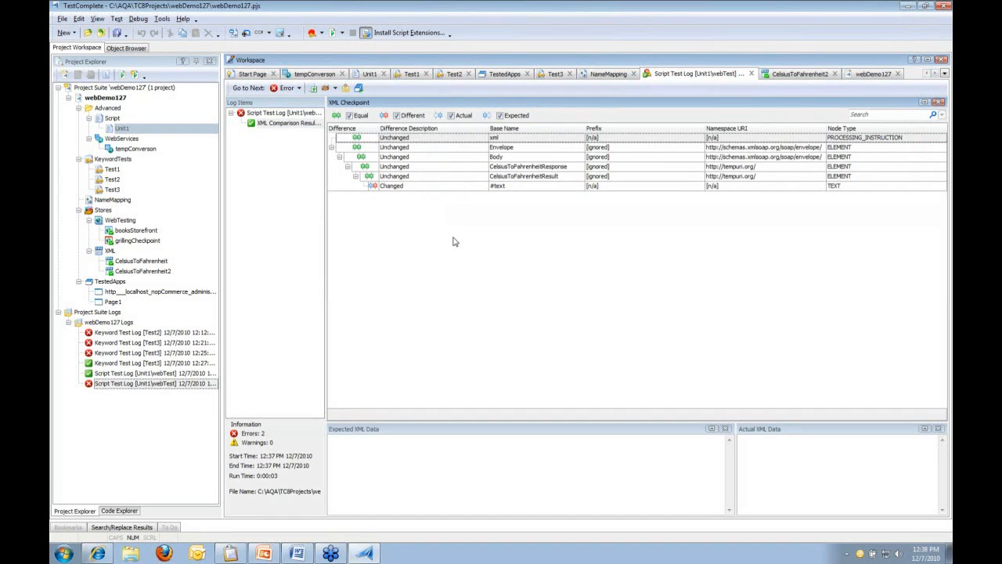
Compare the changed #text node's expected 33 with actual 32, toggling the Equal filter off and on
left_click(442, 157)
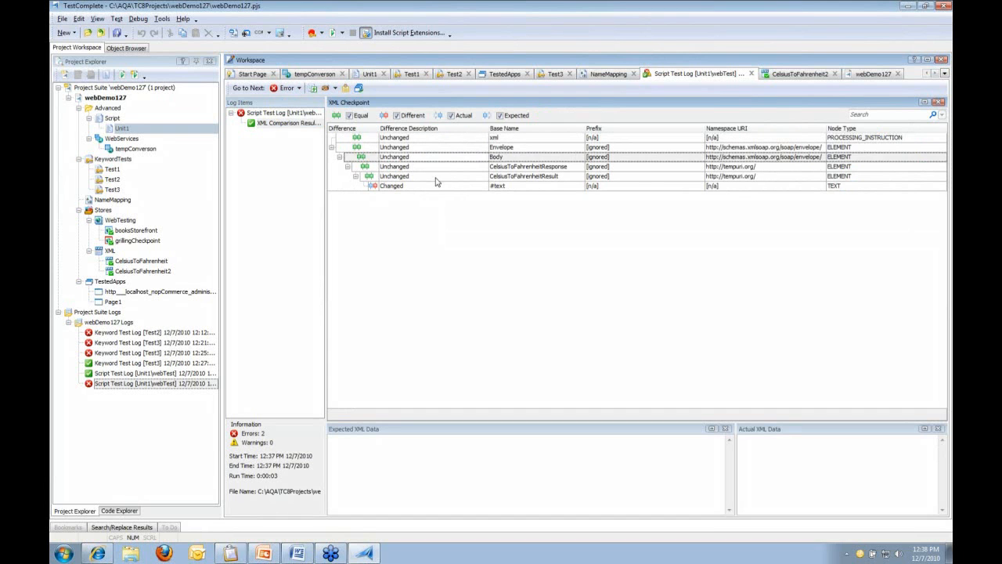
left_click(436, 186)
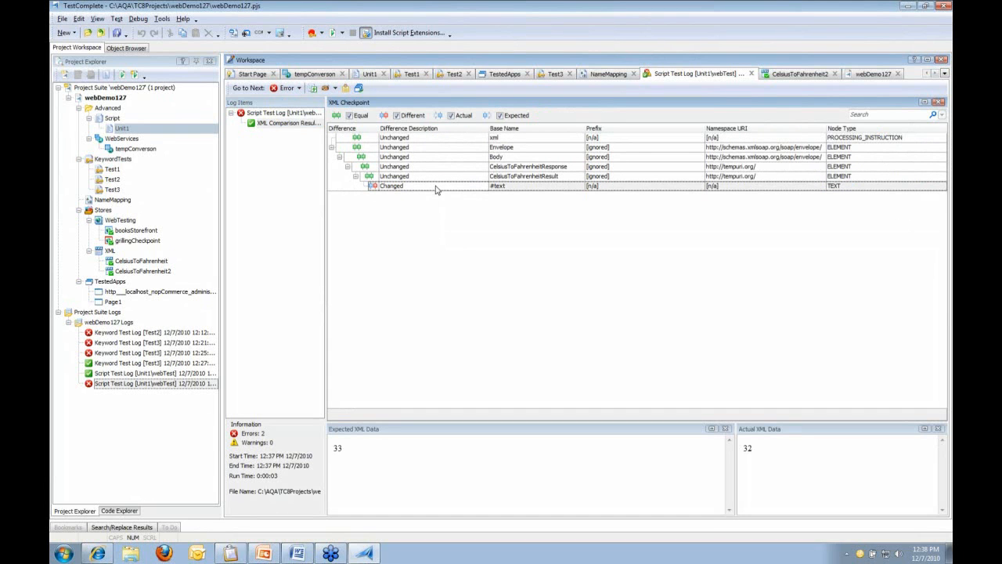
left_click(371, 457)
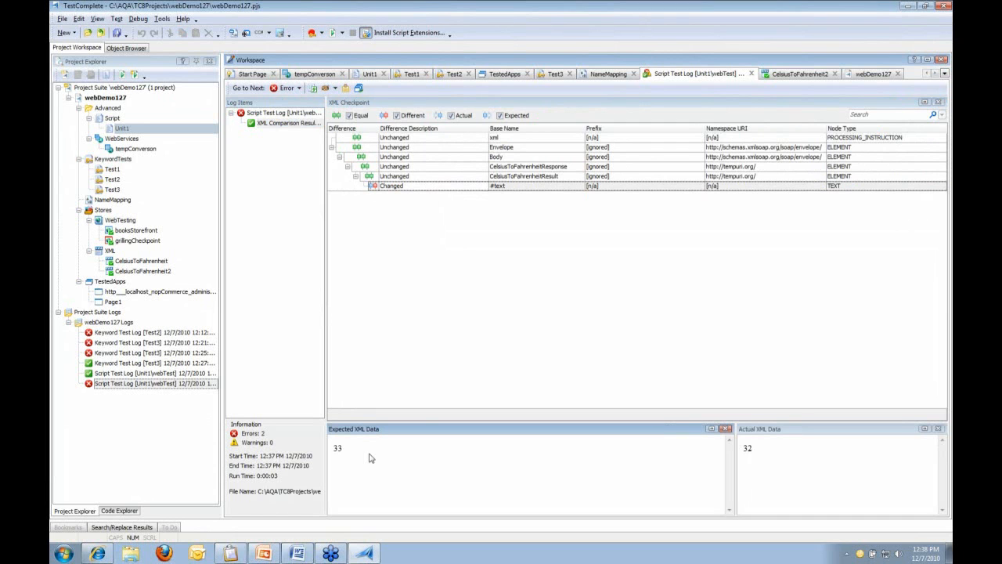
left_click(775, 462)
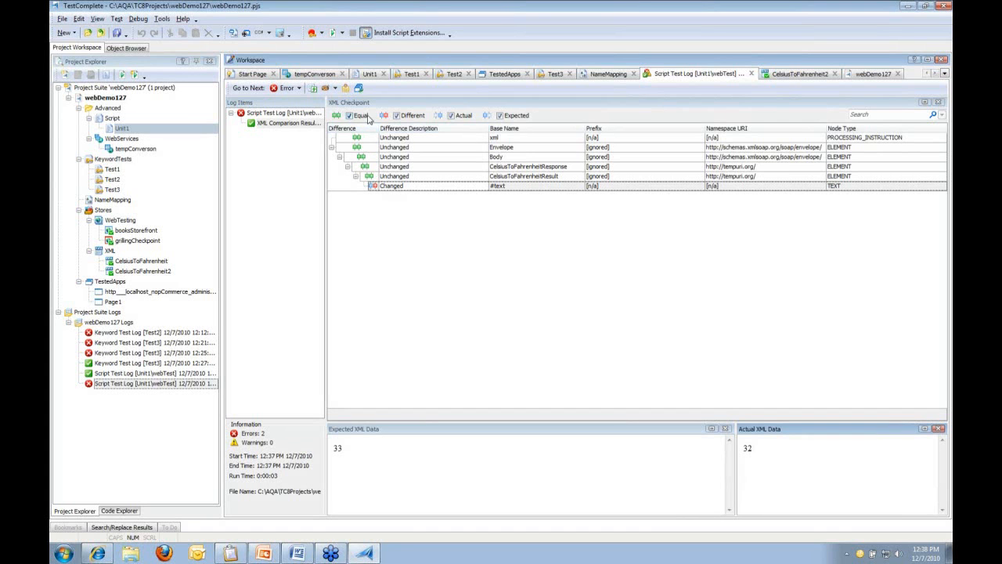
left_click(361, 116)
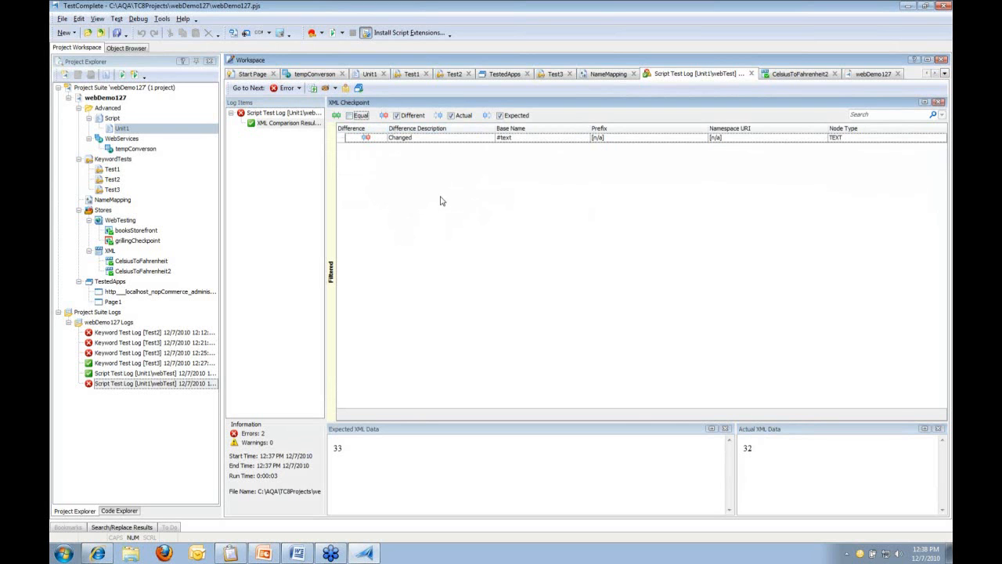
left_click(363, 117)
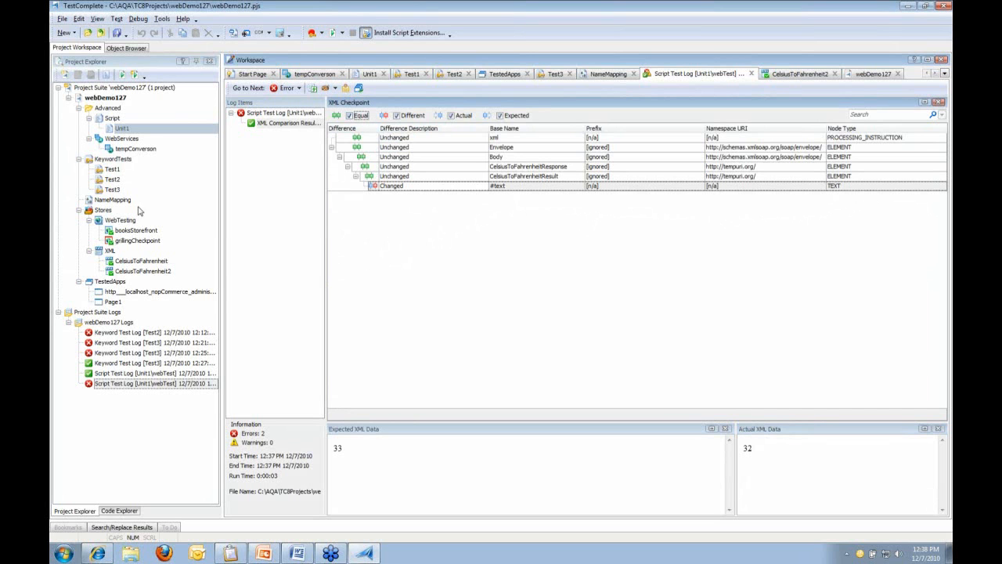
Reopen the stored CelsiusToFahrenheit2 checkpoint and select its #text node holding the expected value 33
double_click(141, 271)
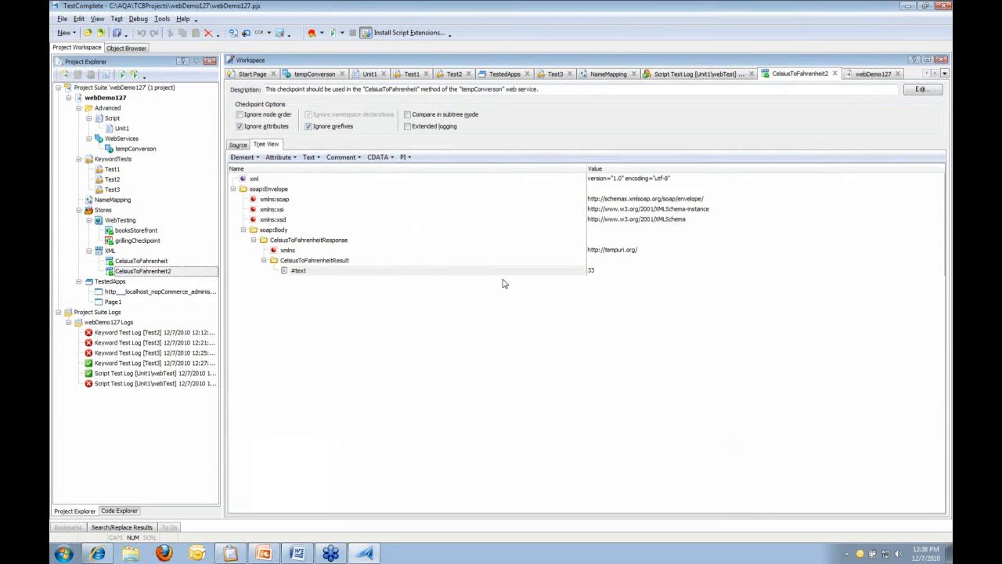
left_click(516, 270)
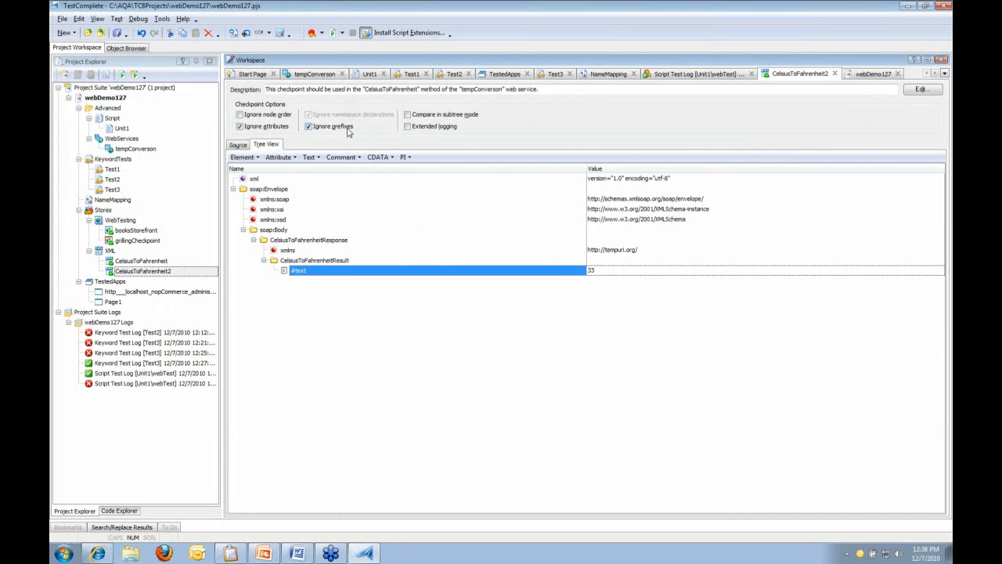
left_click(117, 34)
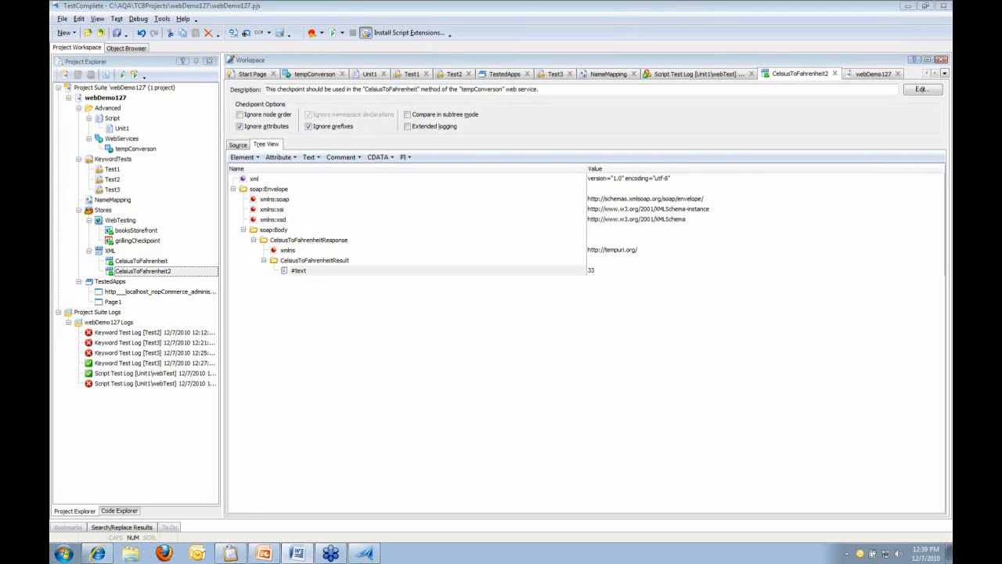
Show pageYourStoreName1's URL in the NameMapping and start a Ctrl+H replace searching for localhost
left_click(599, 75)
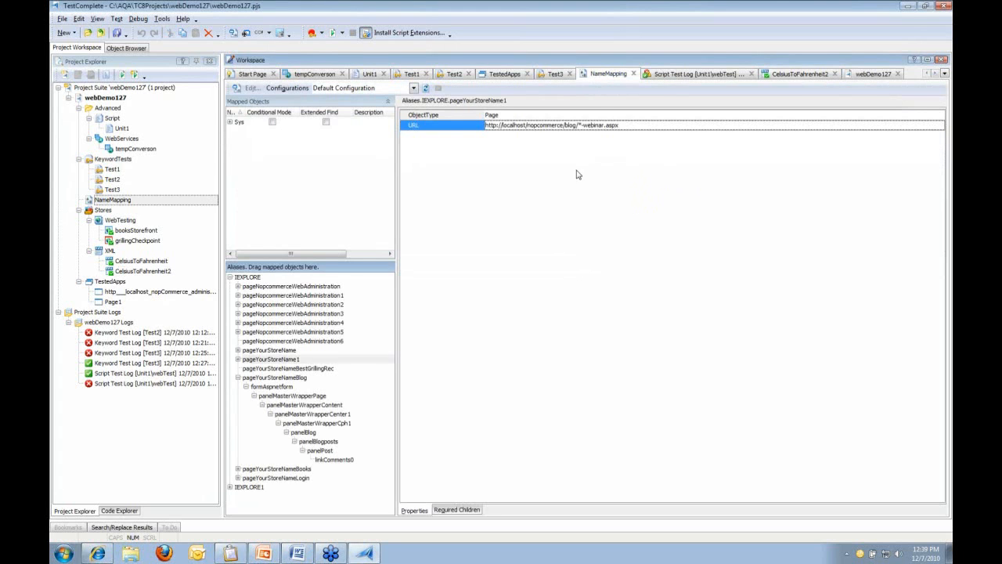
key("ctrl+1")
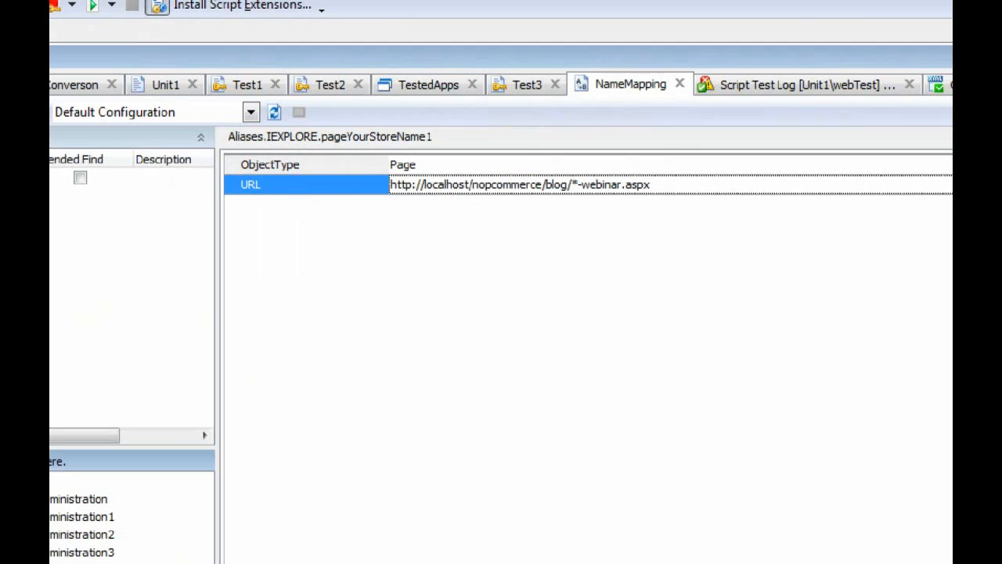
left_click(495, 282)
mouse_move(400, 155)
left_mouse_down()
mouse_move(459, 212)
mouse_move(497, 205)
left_mouse_up()
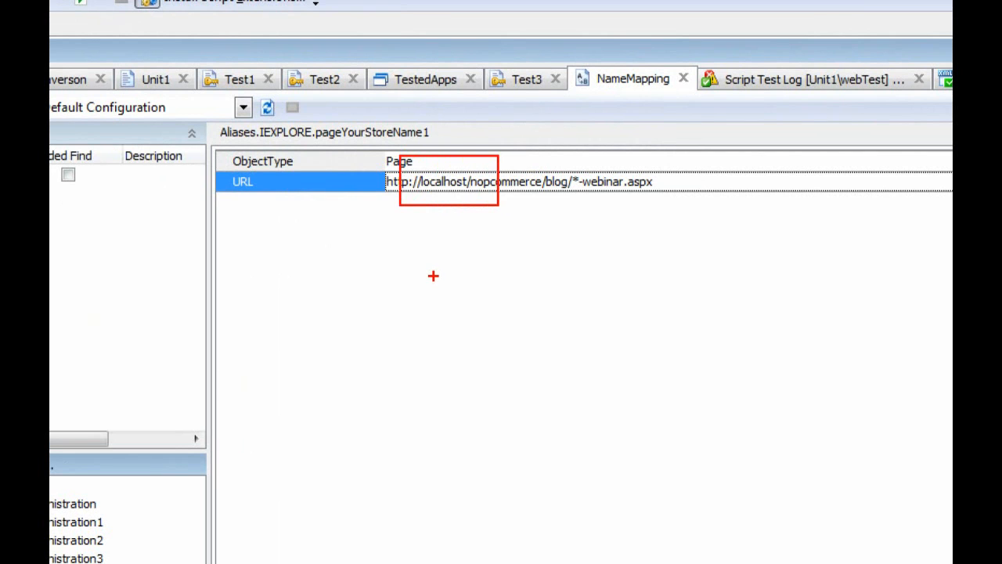
key("Escape")
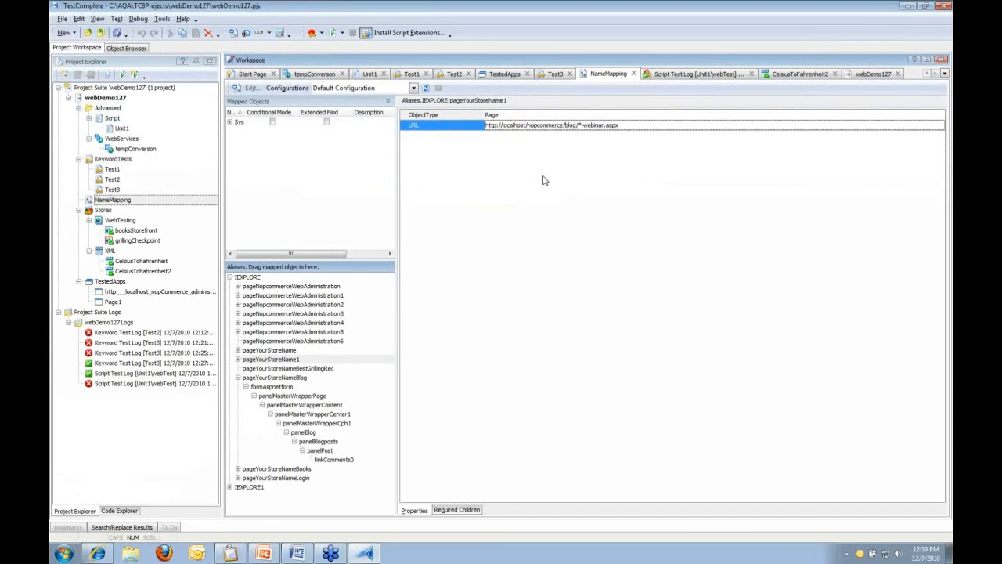
key("ctrl+h")
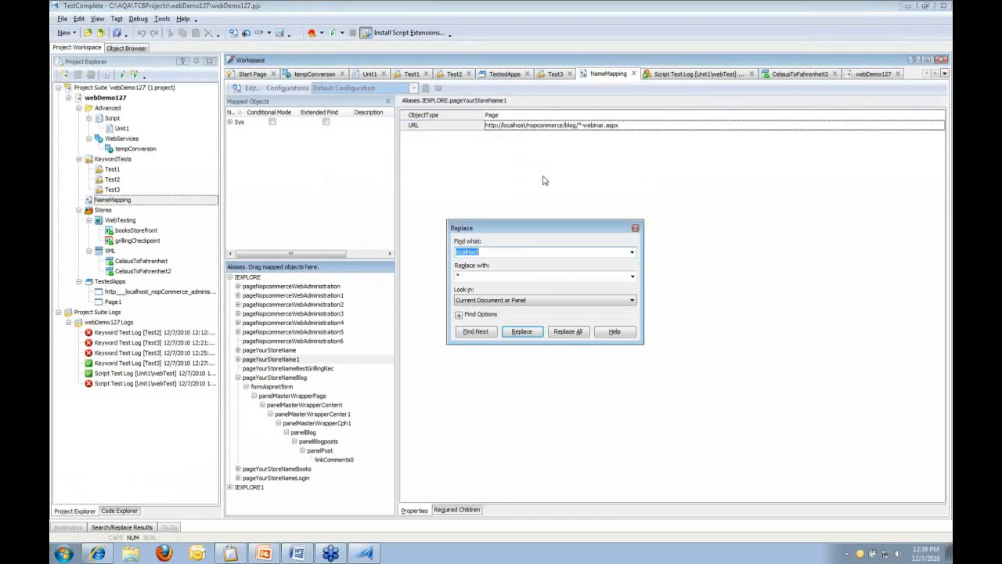
Replace localhost with * in all NameMapping page URLs
left_click(484, 251)
left_click_drag(492, 252, 453, 257)
left_click(588, 335)
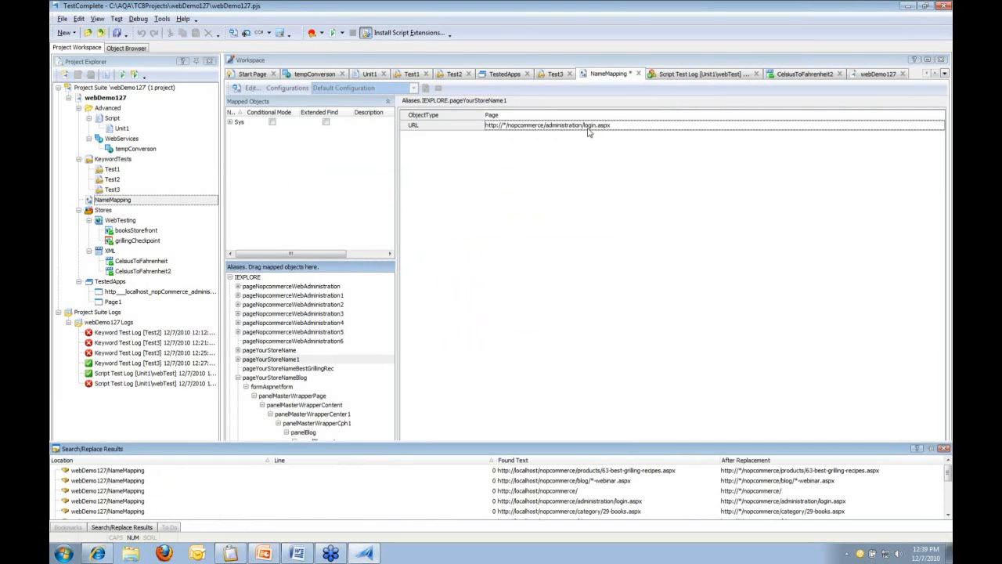
Check the generalised login page URL, then advance the slideshow to the Supported Browsers slide
left_click(615, 129)
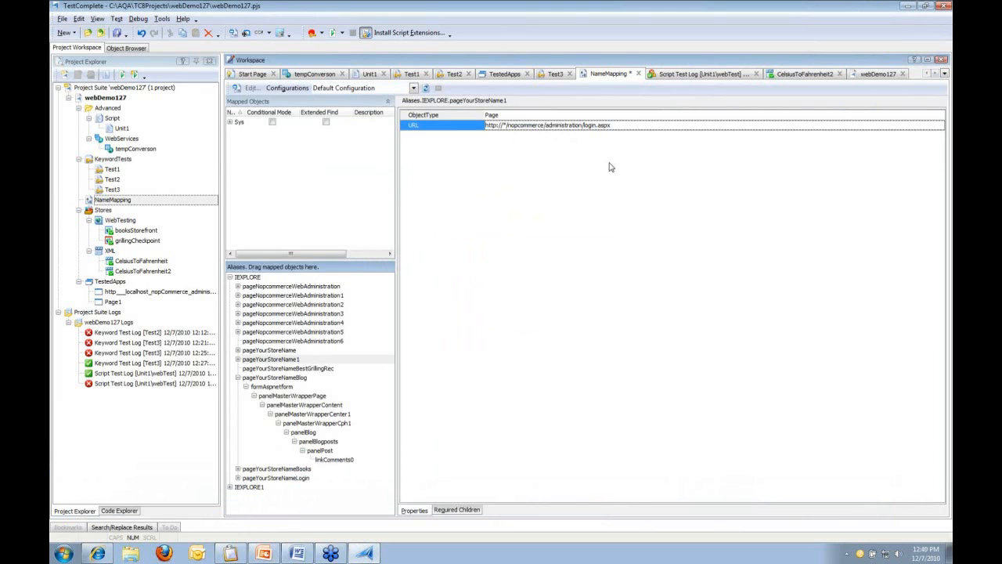
key("alt+Tab")
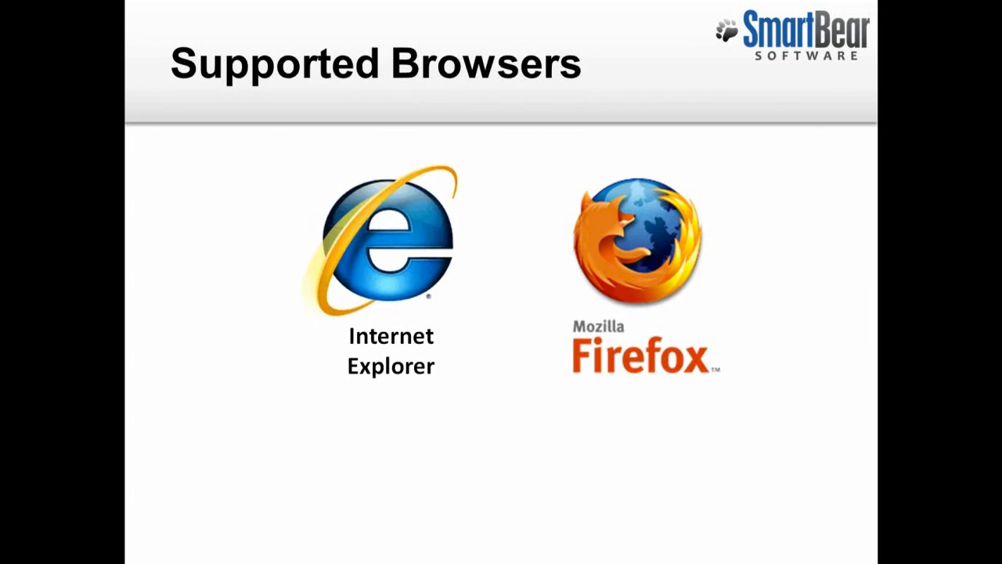
key("Right")
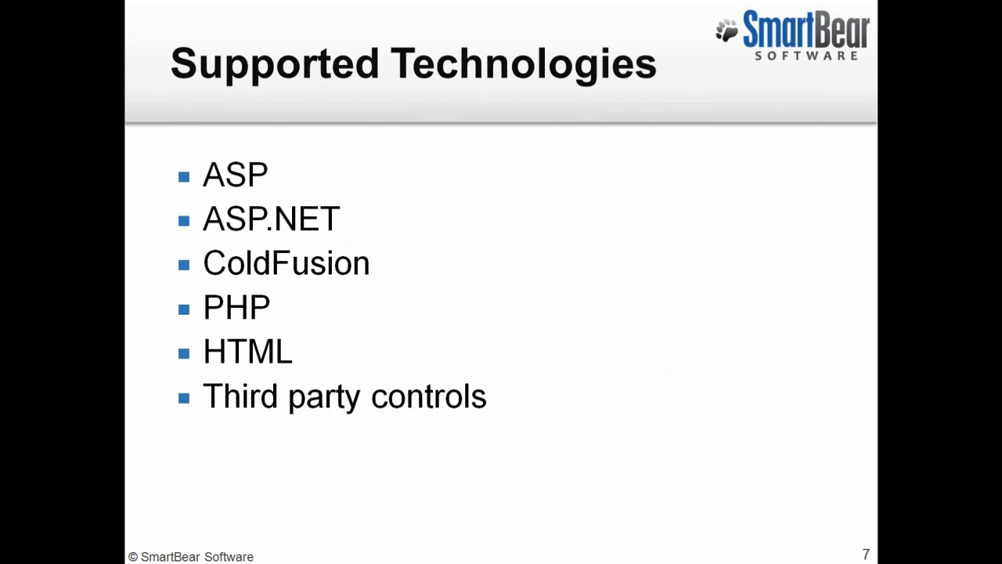